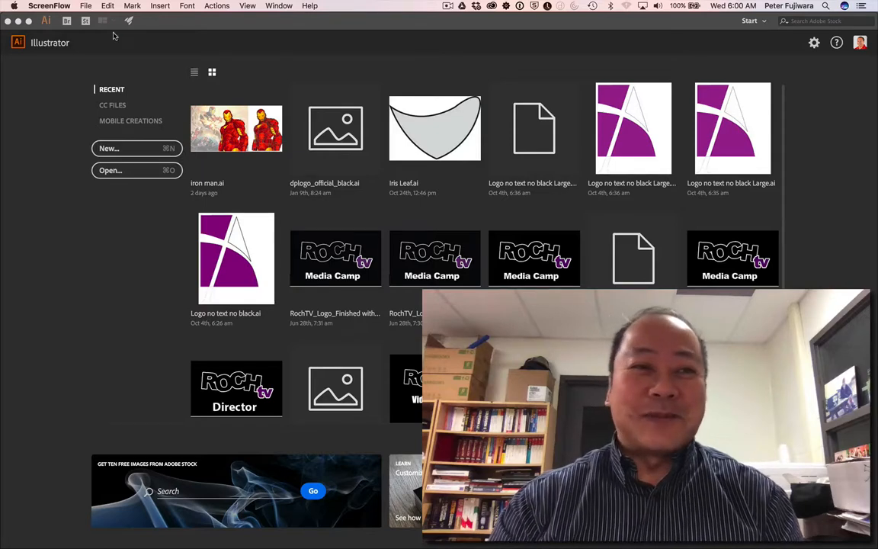
pyautogui.click(87, 6)
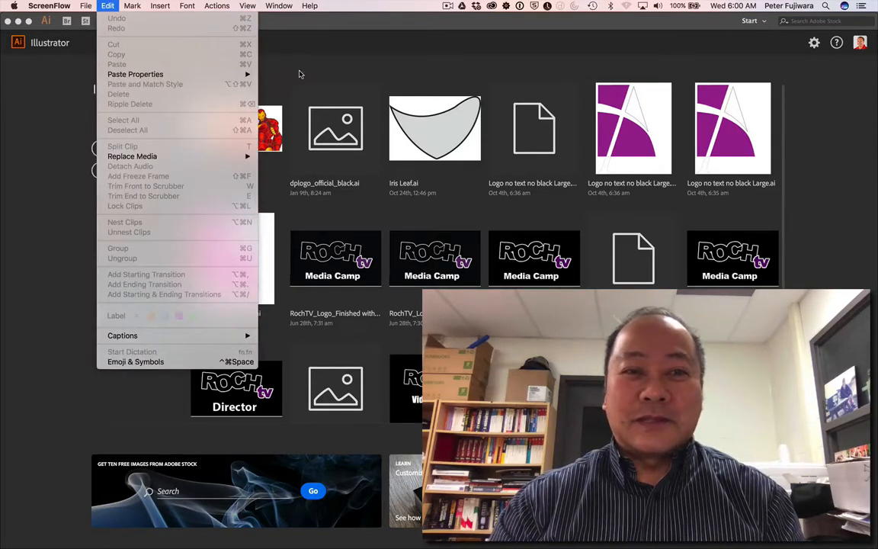
pyautogui.click(298, 73)
pyautogui.click(92, 5)
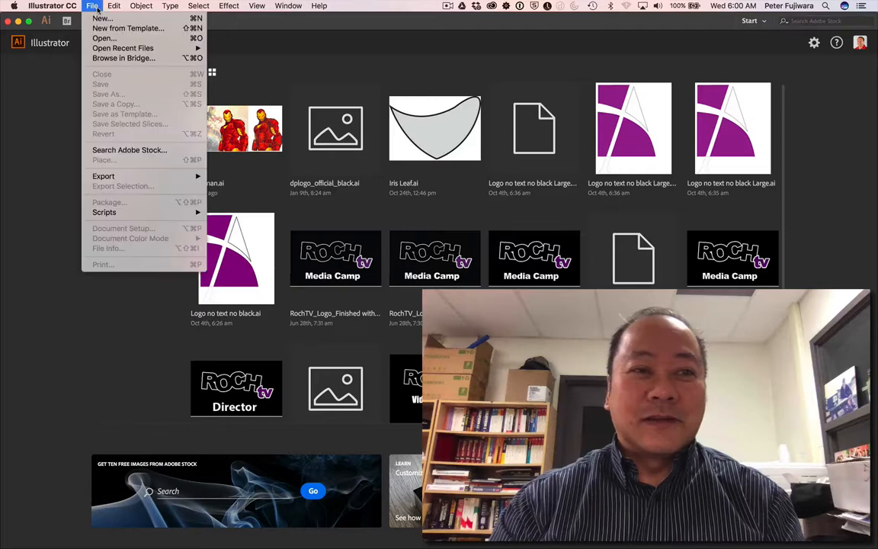
pyautogui.click(347, 179)
# Create a new landscape document of 792 by 612 points in CMYK color, named Lotus Symbol
pyautogui.press('super+n')
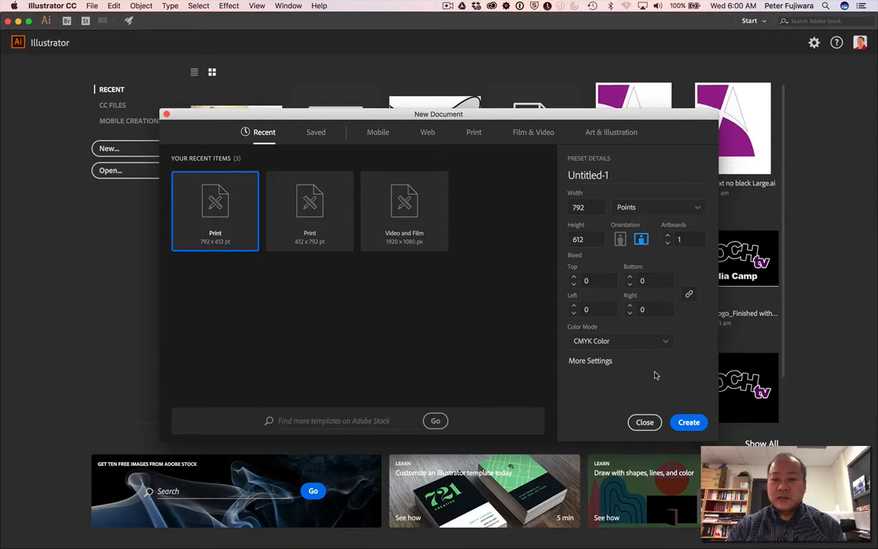
pyautogui.click(615, 174)
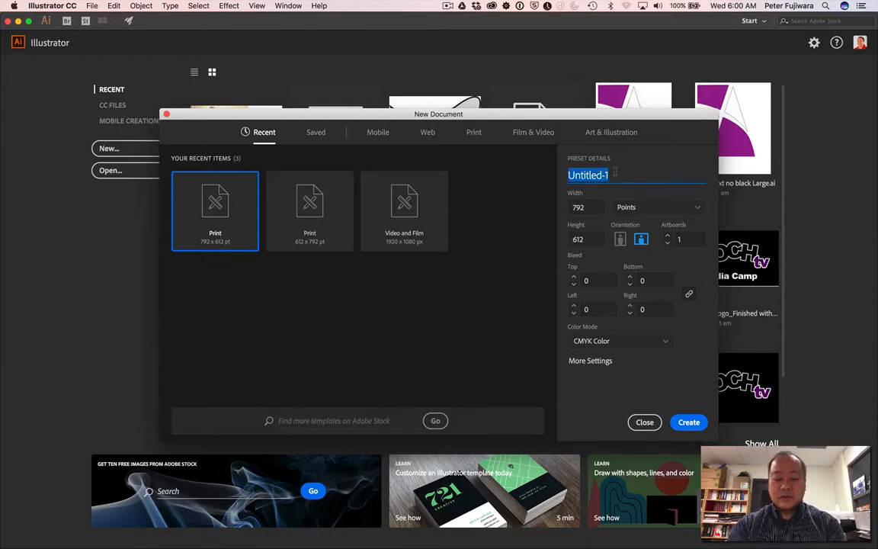
pyautogui.press('shift')
pyautogui.write('Lotu')
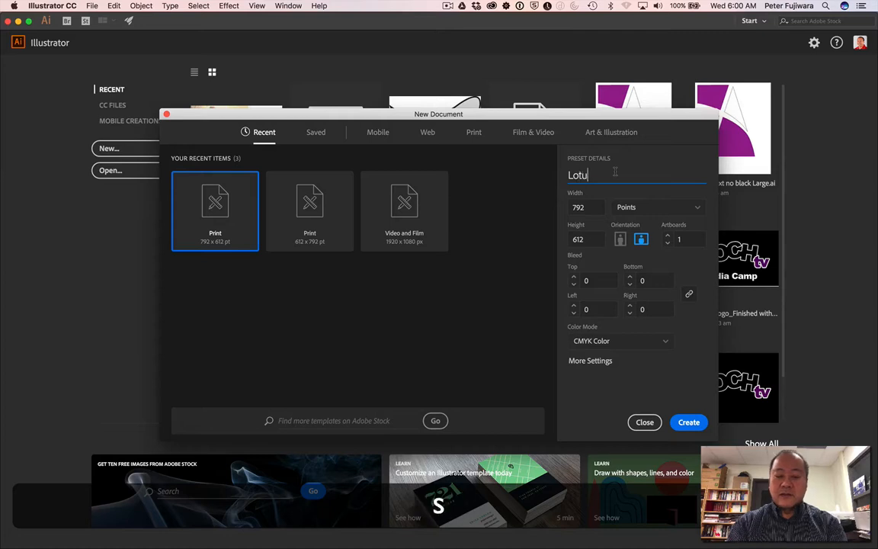
pyautogui.write('s Symbol')
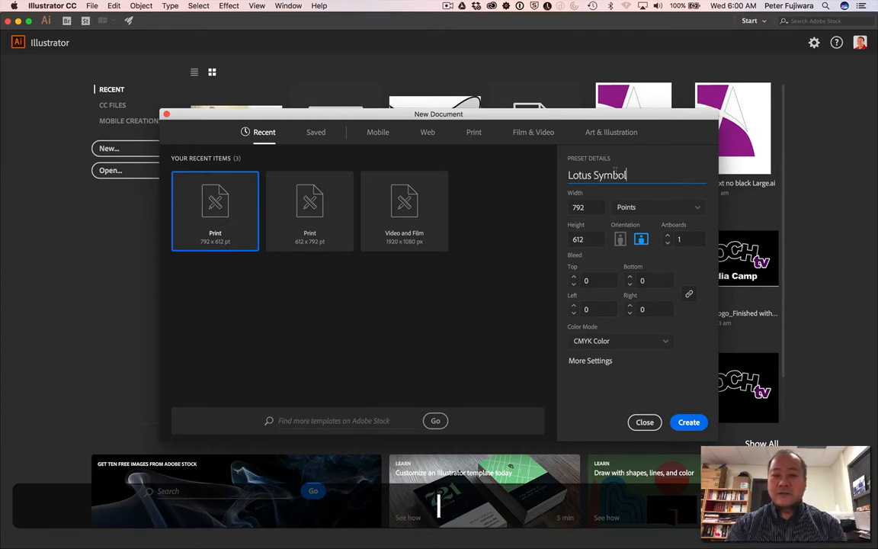
pyautogui.click(689, 424)
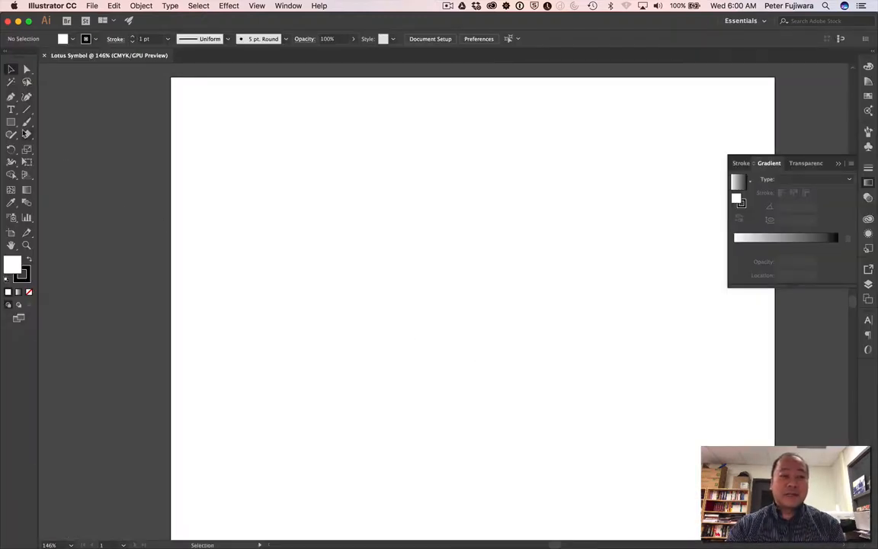
# Draw a tall ellipse about 97 pt wide and 194 pt high with no fill near the artboard's upper middle, and hide the gradient settings
pyautogui.click(12, 123)
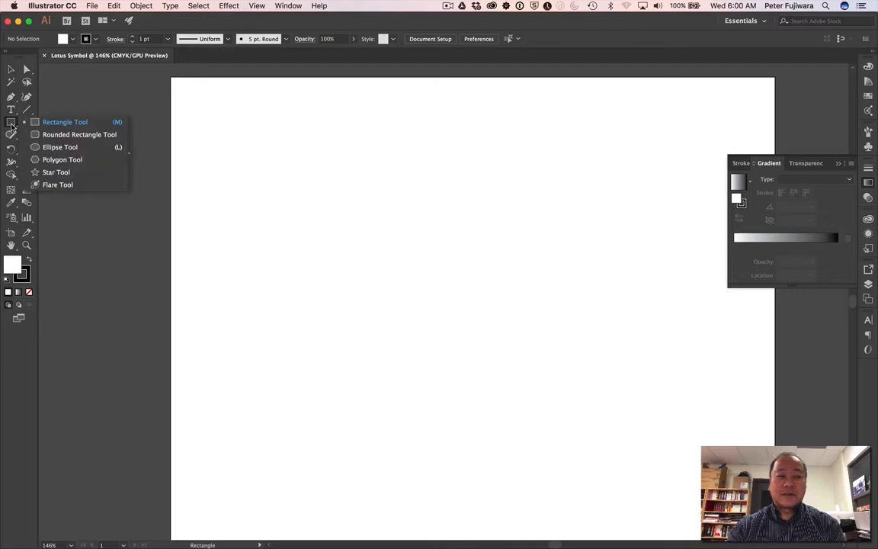
pyautogui.click(49, 148)
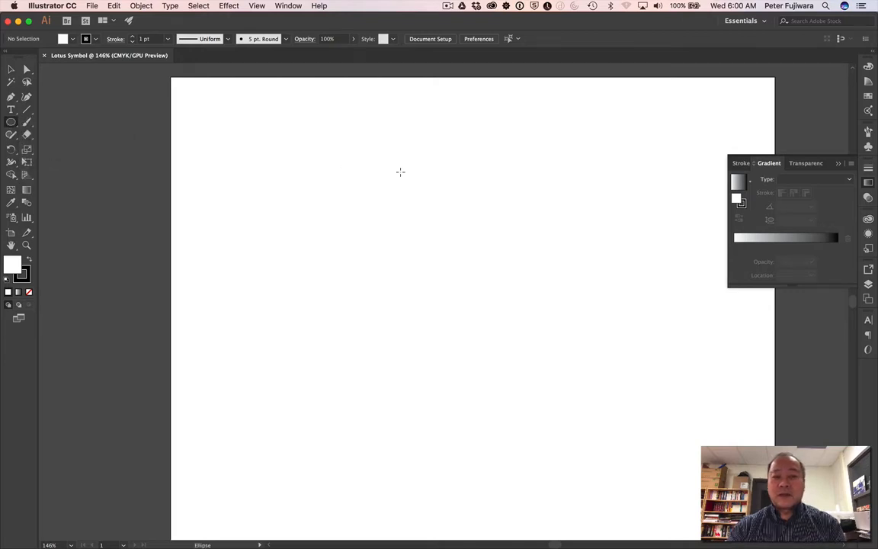
pyautogui.click(29, 292)
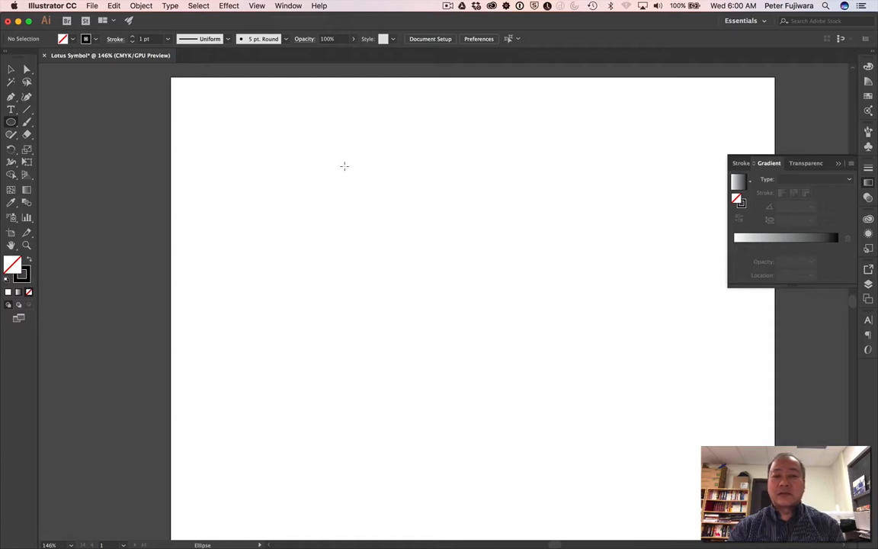
pyautogui.moveTo(445, 133); pyautogui.dragTo(519, 281)
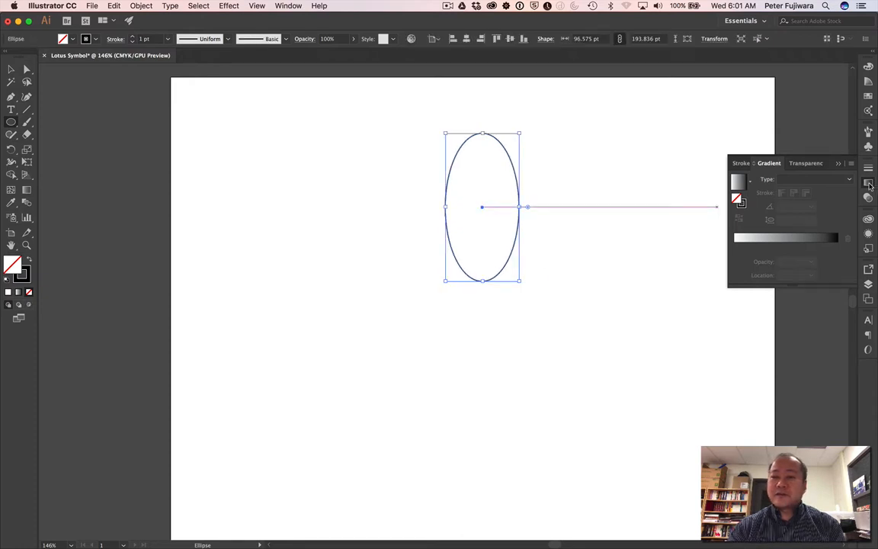
pyautogui.click(870, 185)
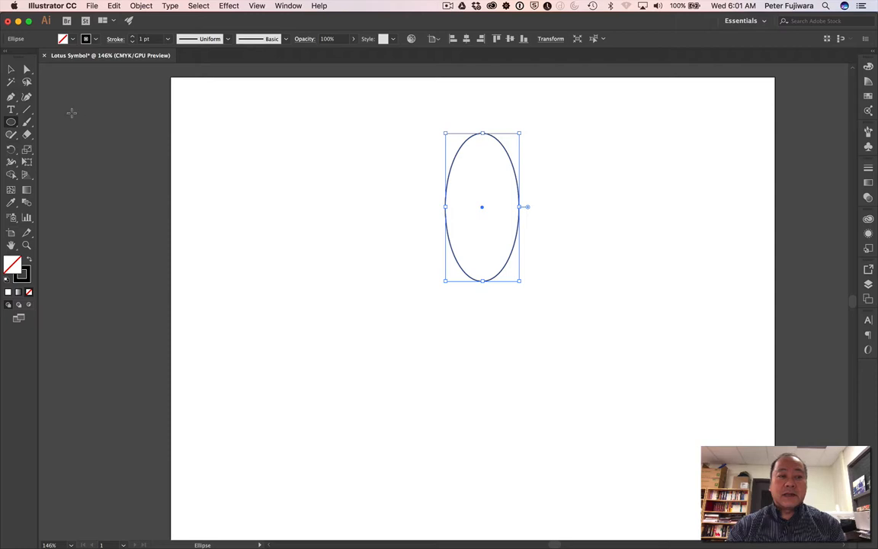
# Convert the ellipse's top and bottom anchor points to sharp corners with the Anchor Point tool, forming a petal
pyautogui.click(11, 97)
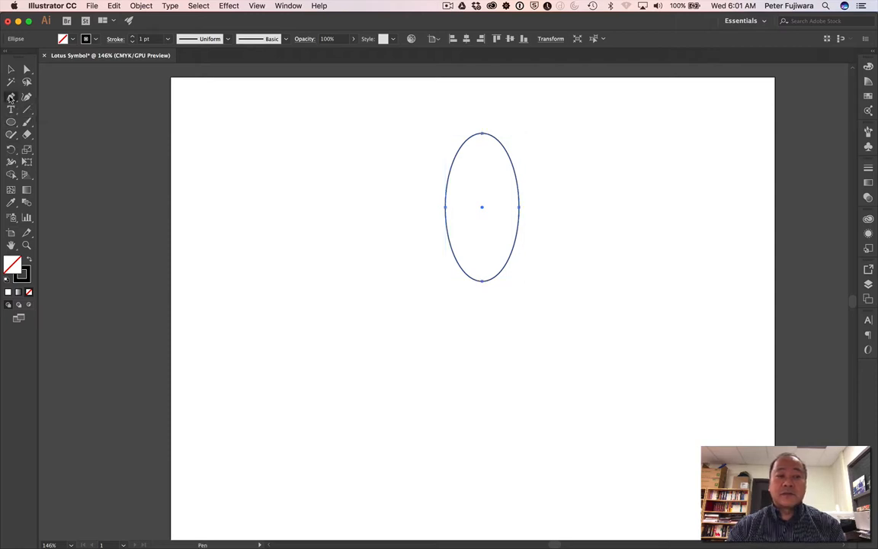
pyautogui.click(11, 98)
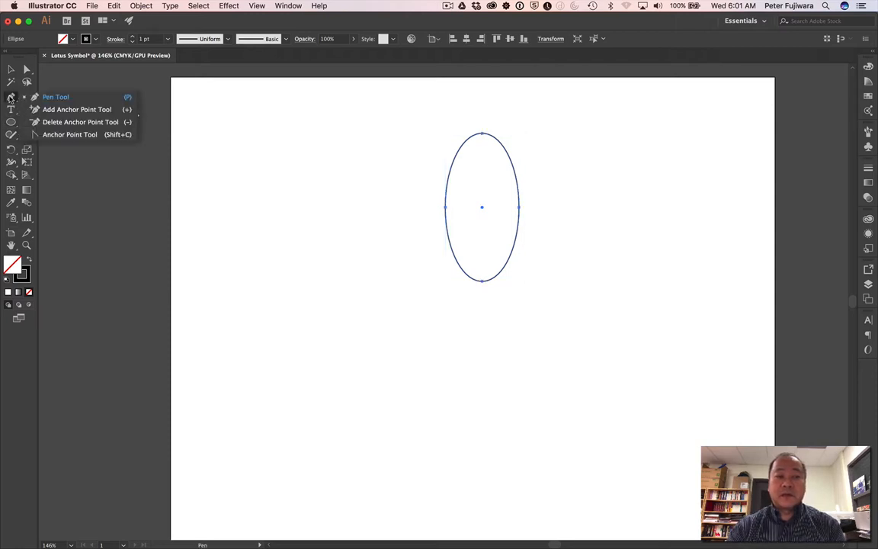
pyautogui.click(55, 135)
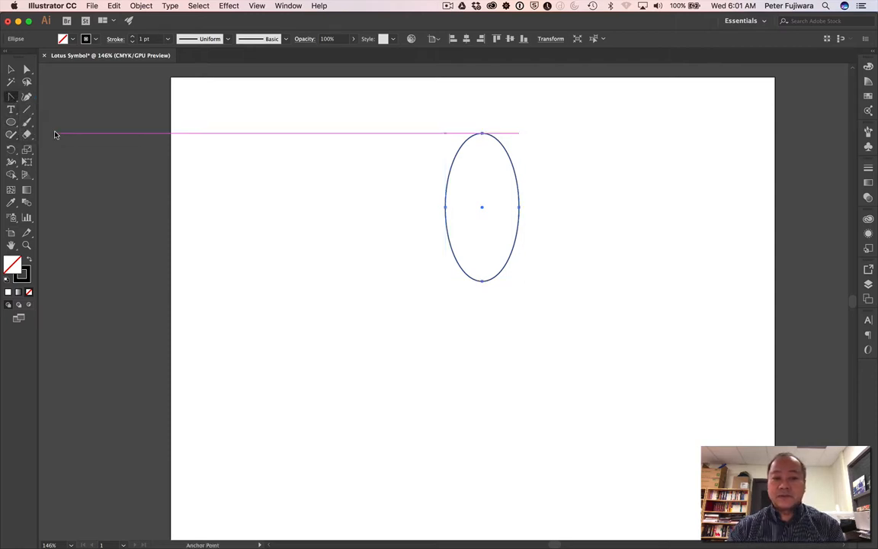
pyautogui.click(481, 134)
pyautogui.moveTo(519, 206); pyautogui.dragTo(512, 297)
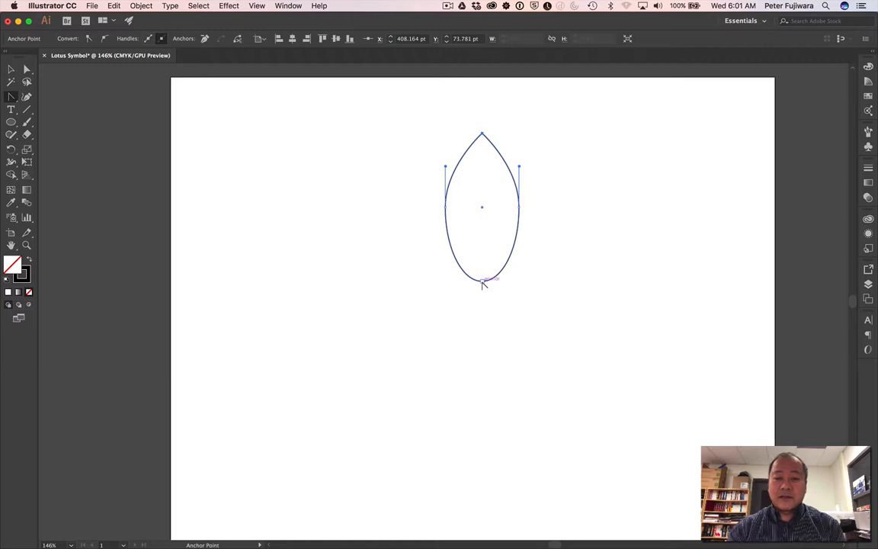
pyautogui.click(482, 282)
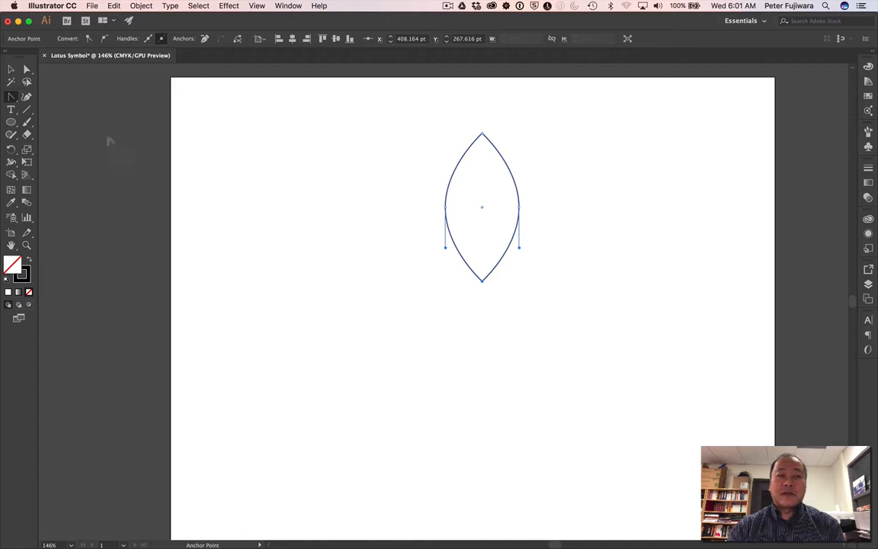
# Duplicate the petal straight down so the copy's upper tip meets the original's lower tip
pyautogui.click(11, 69)
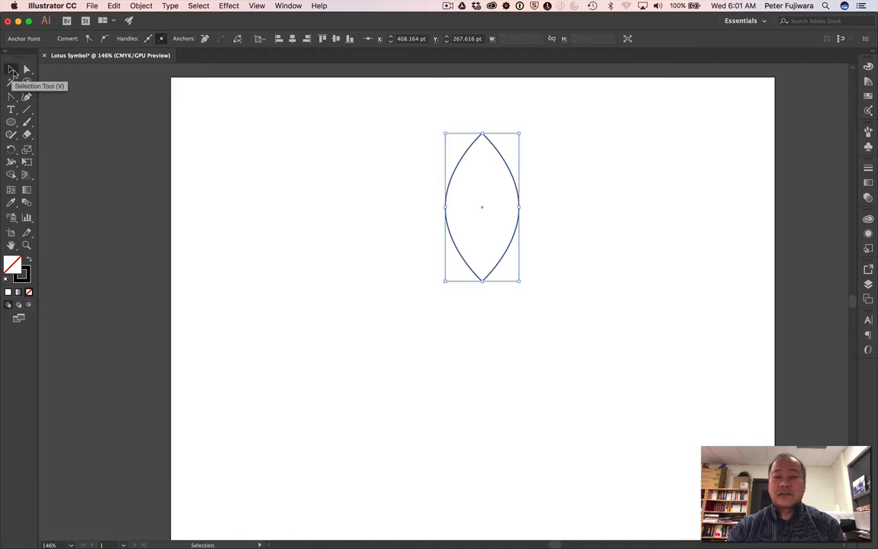
pyautogui.click(603, 250)
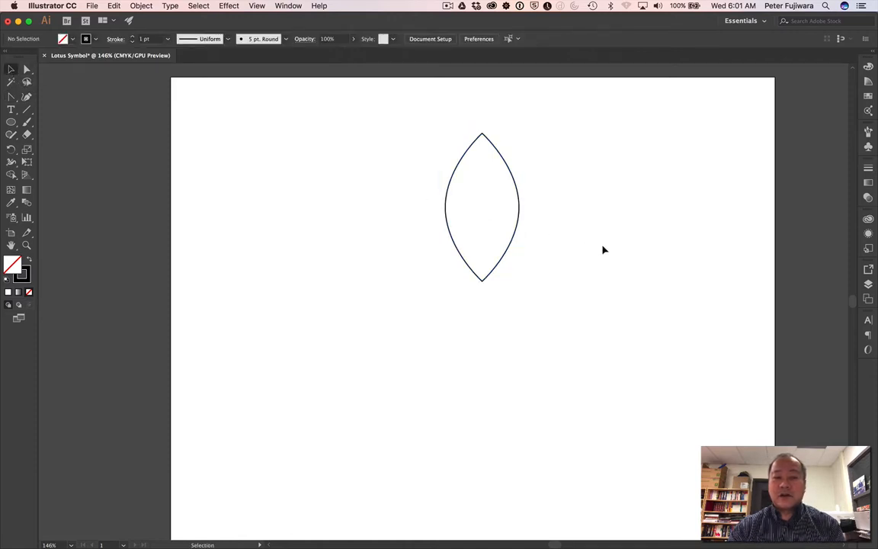
pyautogui.click(511, 247)
pyautogui.press('alt')
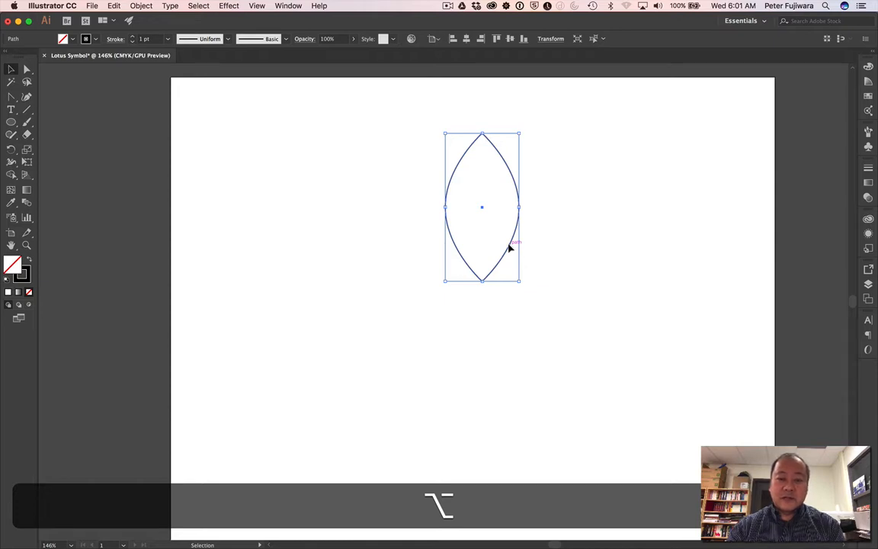
pyautogui.moveTo(511, 247); pyautogui.dragTo(510, 392)
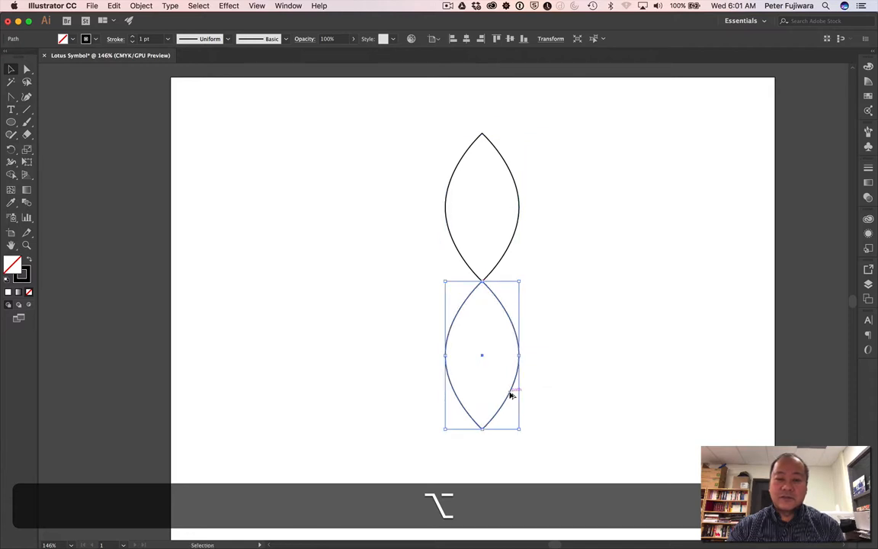
pyautogui.click(551, 376)
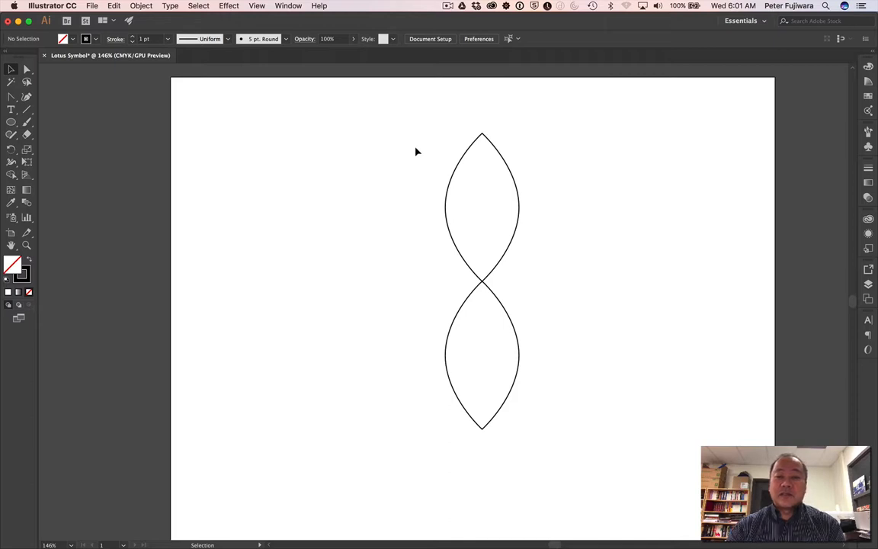
# Select both petals and group them
pyautogui.moveTo(415, 152); pyautogui.dragTo(539, 403)
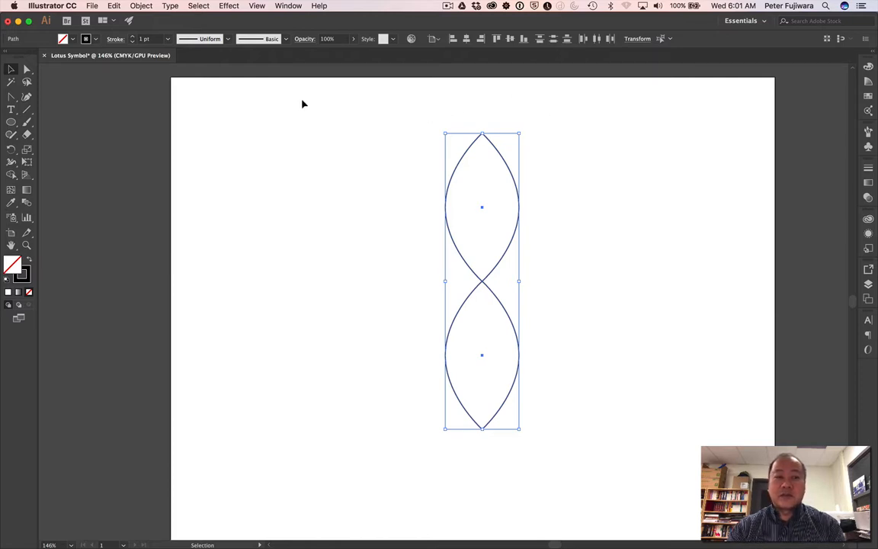
pyautogui.click(141, 6)
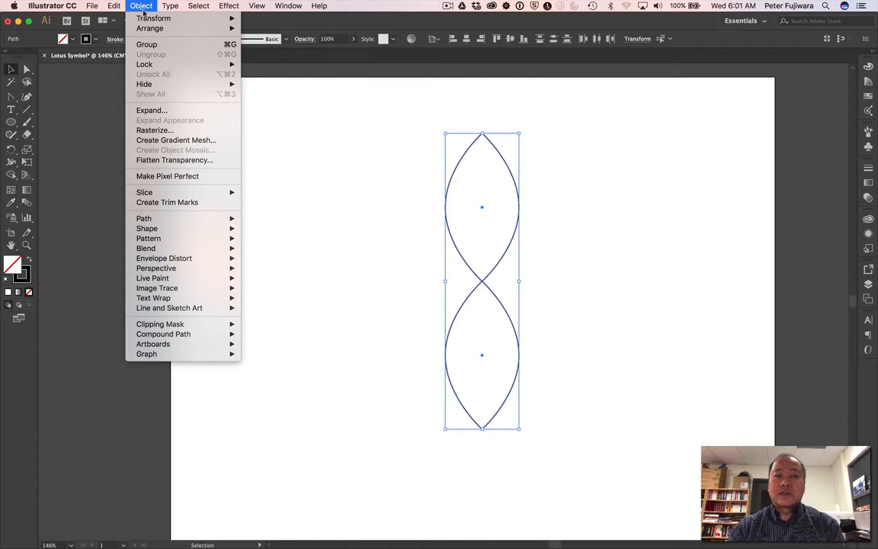
pyautogui.click(153, 46)
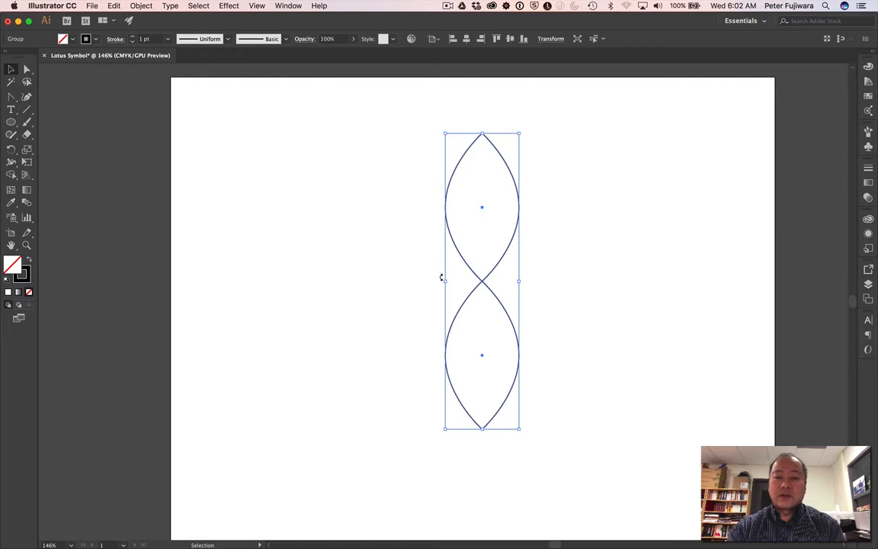
# Center the petal group horizontally and vertically on the artboard
pyautogui.click(439, 41)
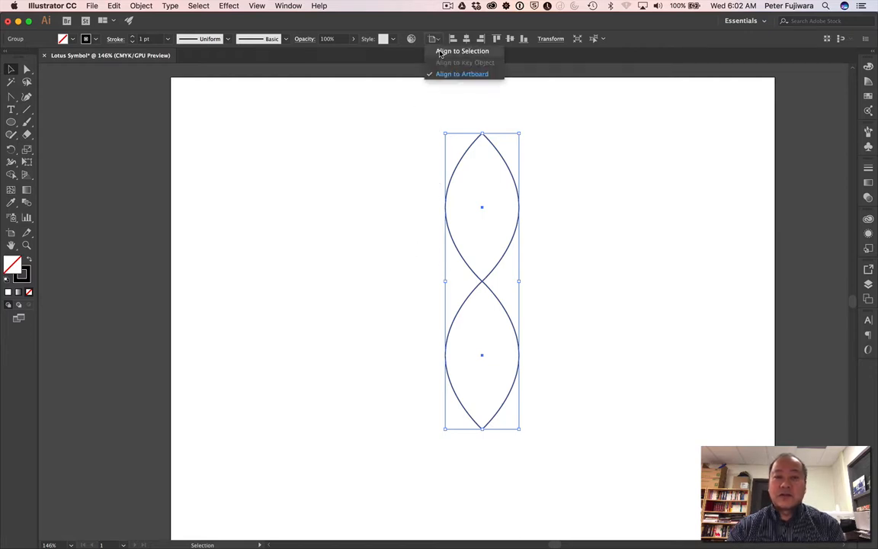
pyautogui.click(431, 105)
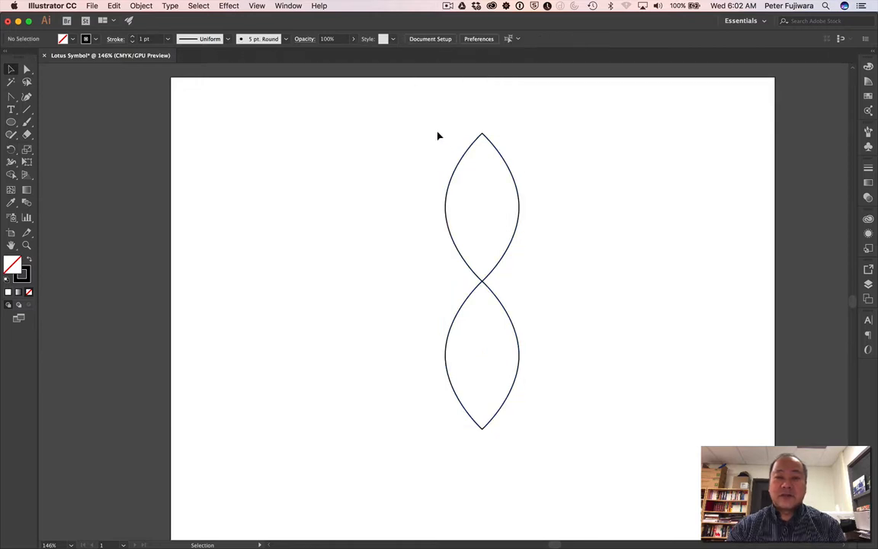
pyautogui.moveTo(437, 132); pyautogui.dragTo(516, 333)
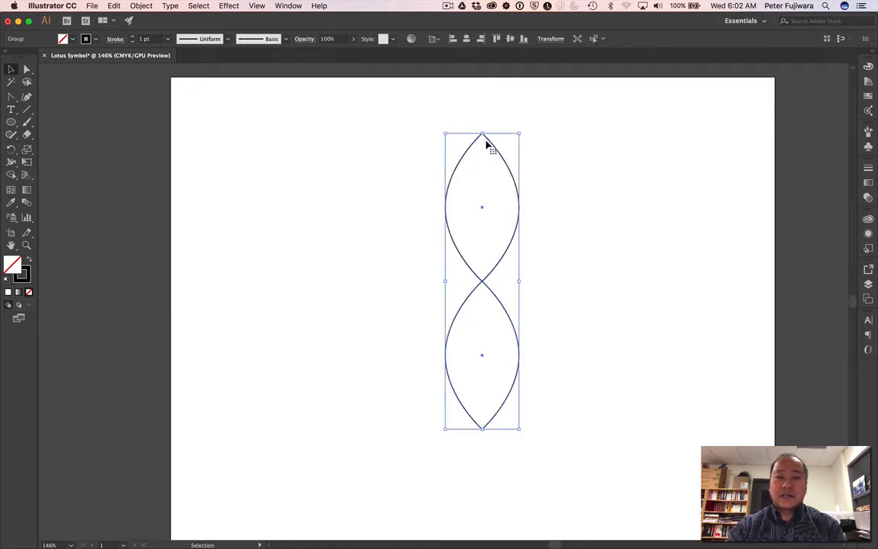
pyautogui.click(468, 41)
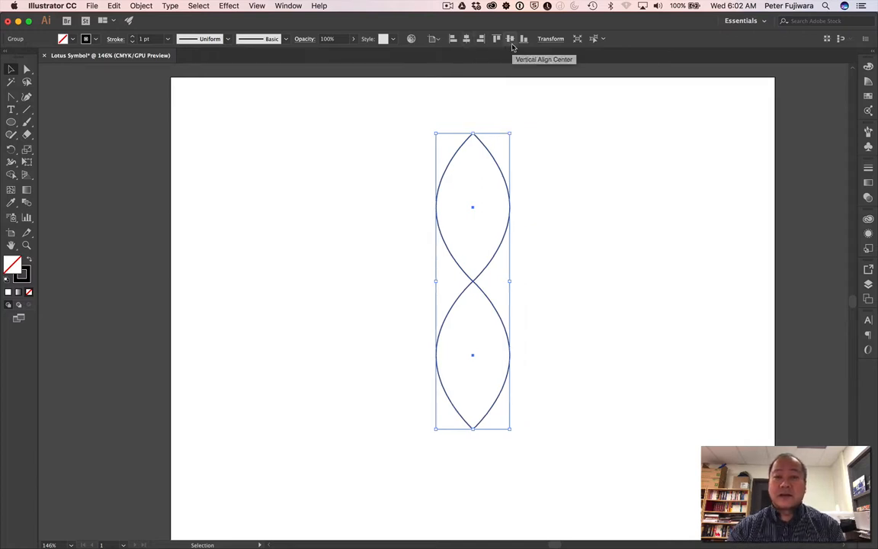
pyautogui.click(512, 44)
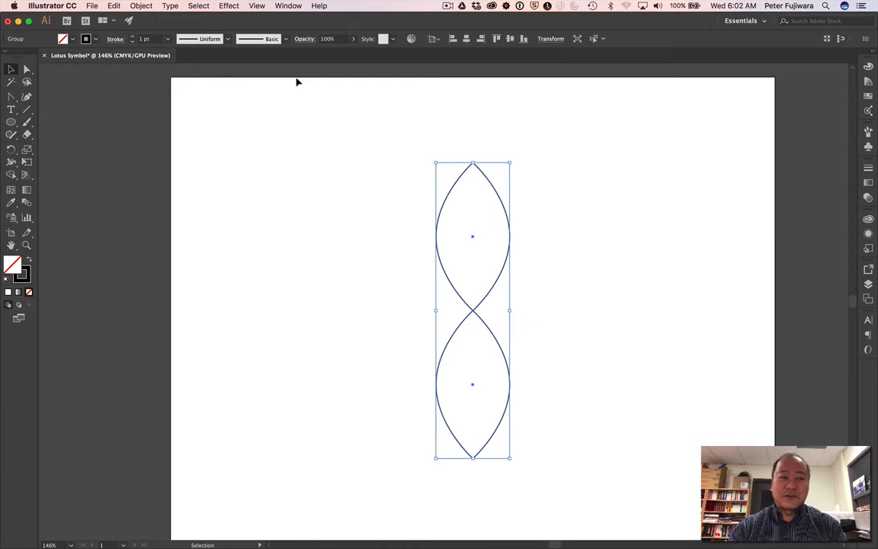
# Add a Transform effect to the petal group with preview enabled and set the rotation angle to 15°
pyautogui.click(230, 5)
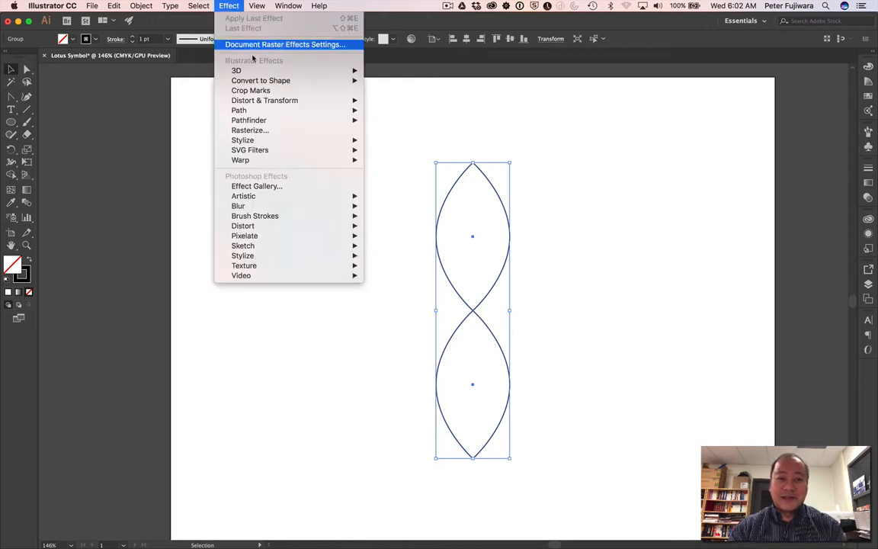
pyautogui.moveTo(271, 109)
pyautogui.moveTo(245, 98)
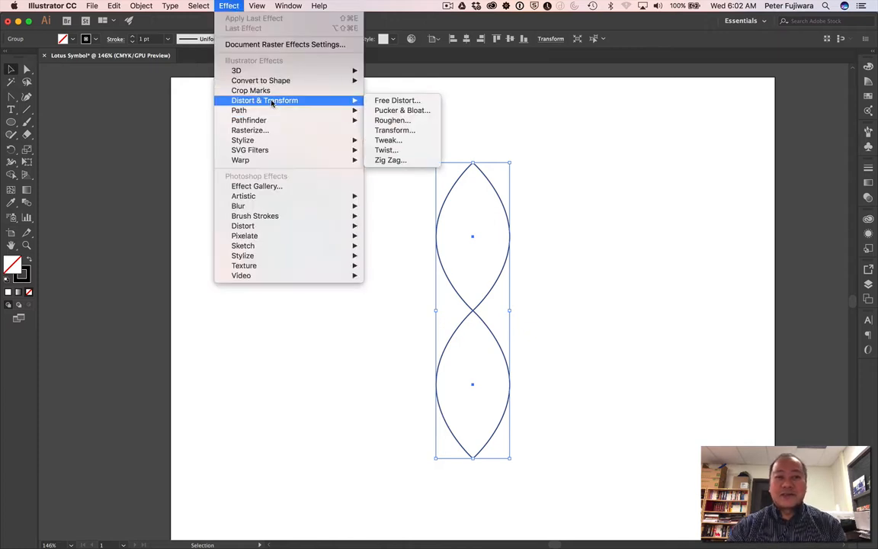
pyautogui.click(400, 131)
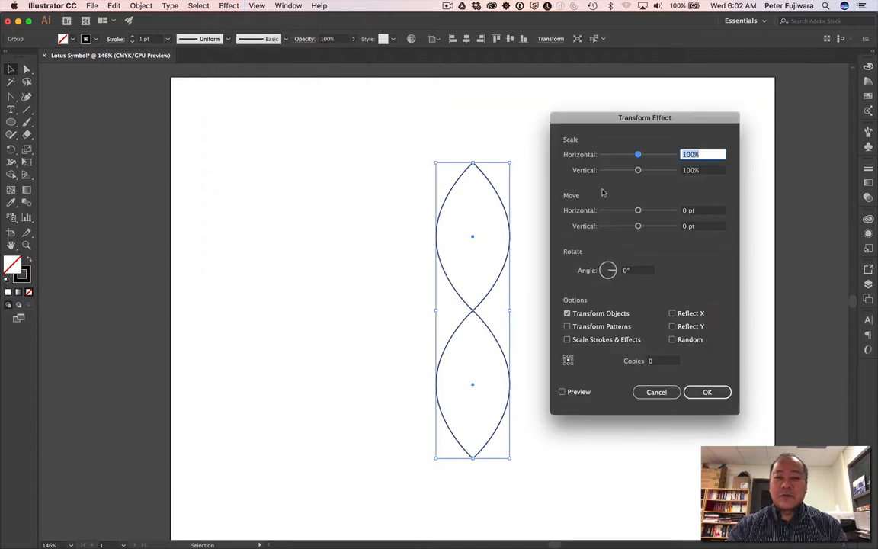
pyautogui.click(562, 393)
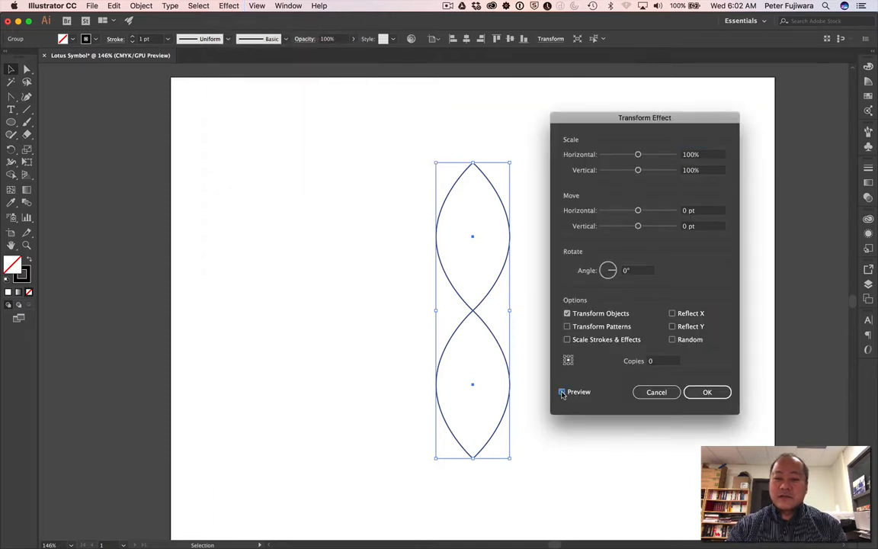
pyautogui.click(628, 271)
pyautogui.press('BackSpace')
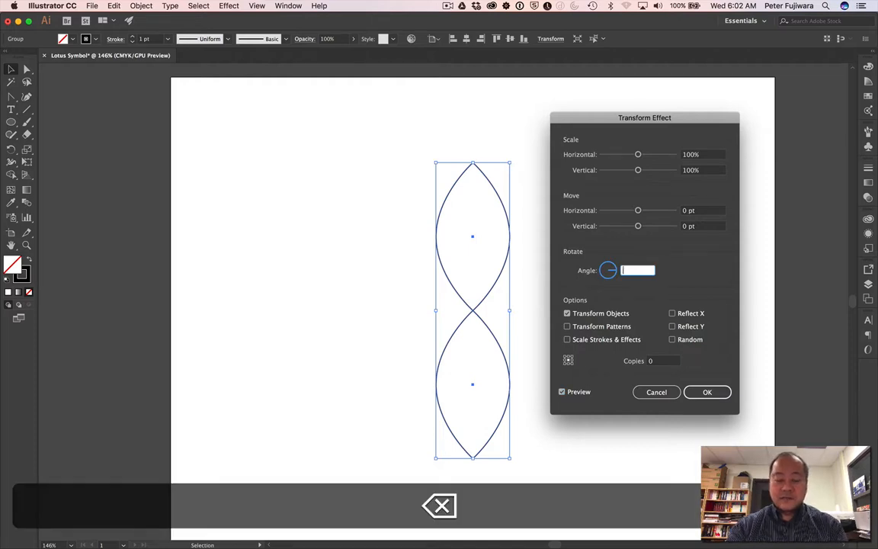
pyautogui.write('15')
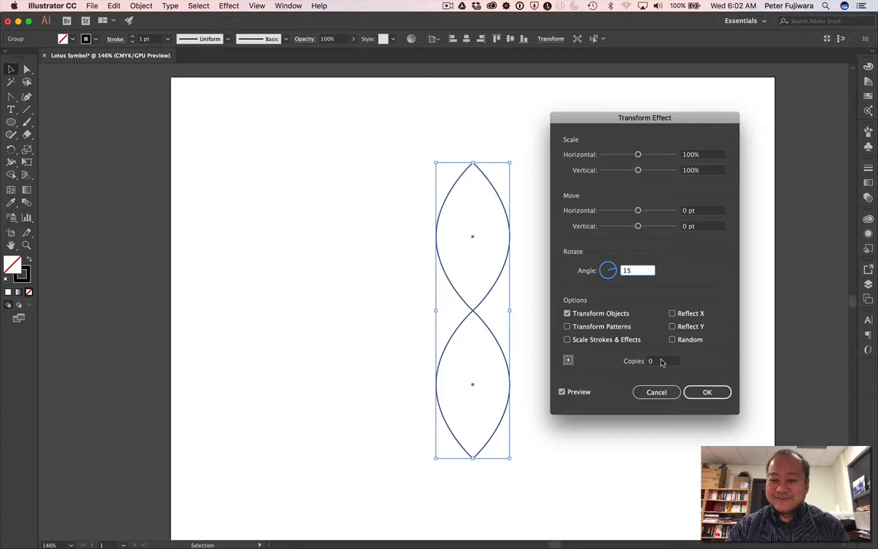
# Set the Transform effect to 11 copies and apply it to complete the full circle of petals
pyautogui.click(662, 361)
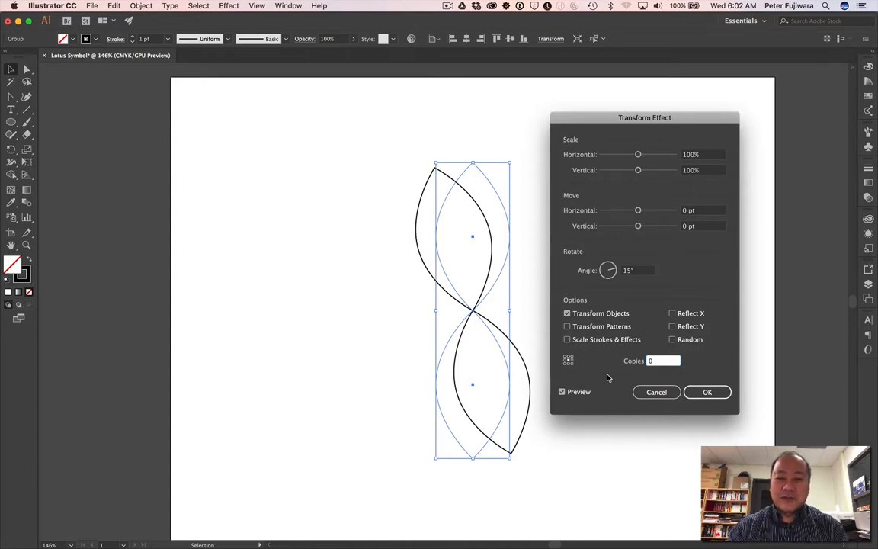
pyautogui.press('Up')
pyautogui.press('Up')
pyautogui.press('Up')
pyautogui.press('Up')
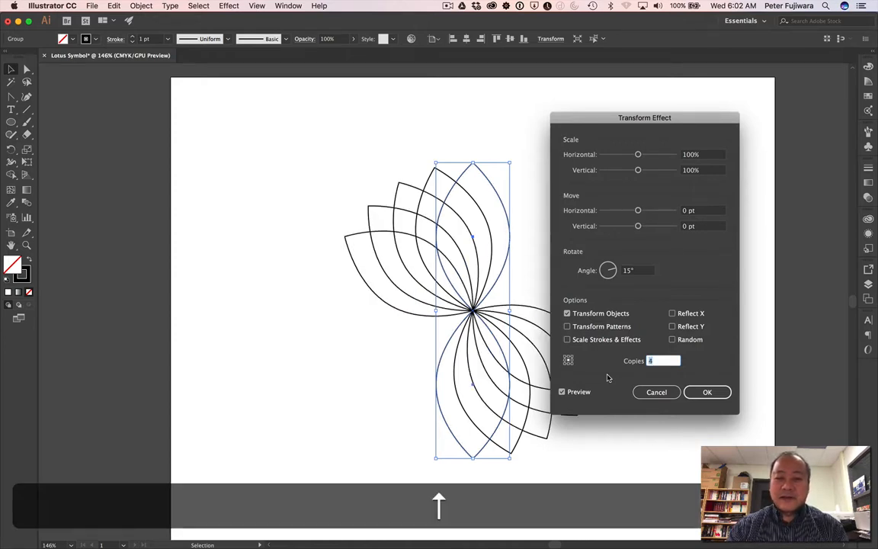
pyautogui.press('Up')
pyautogui.press('Up')
pyautogui.press('Up')
pyautogui.press('Up')
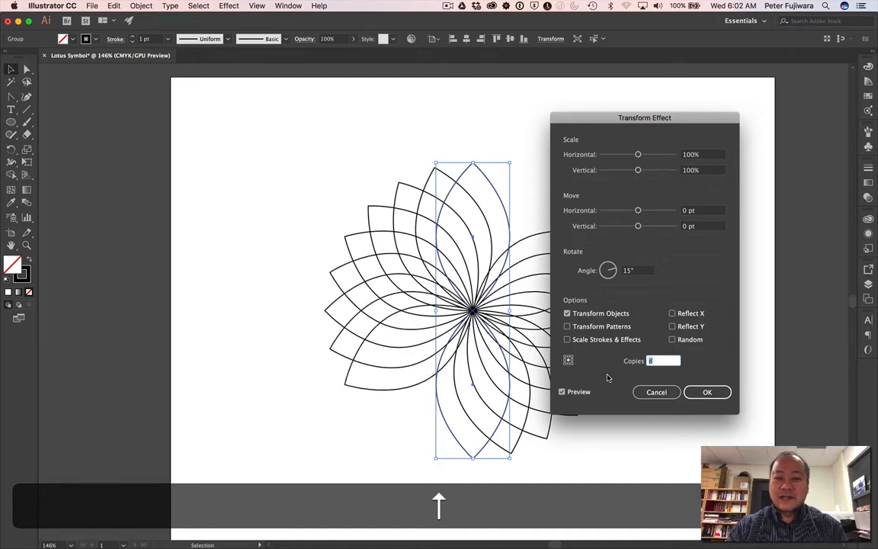
pyautogui.press('Up')
pyautogui.press('Up')
pyautogui.press('Up')
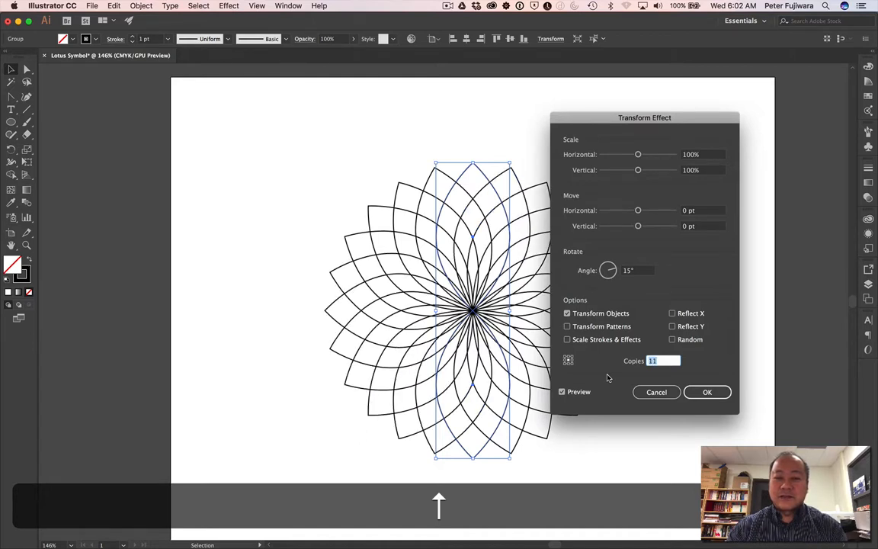
pyautogui.click(709, 392)
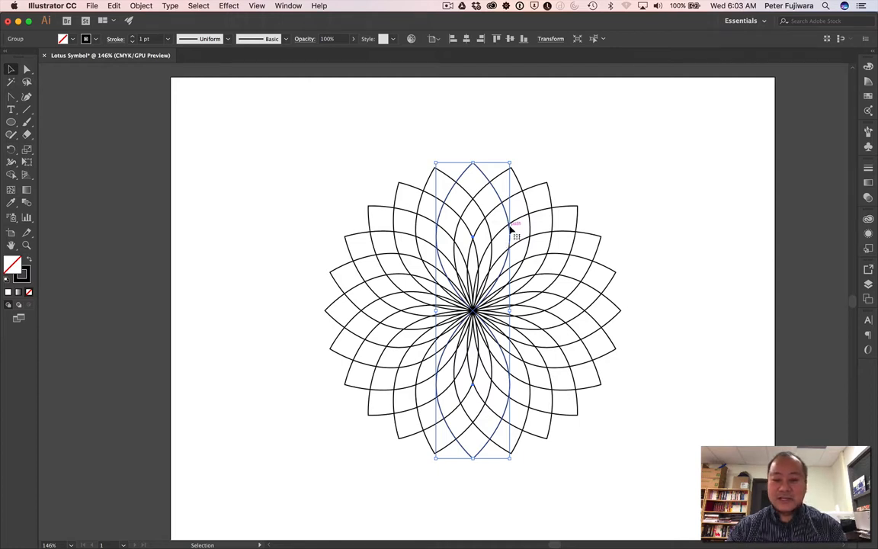
# Rescale the petal group from its center to make slightly narrower, taller petals, and expand its appearance
pyautogui.press('alt')
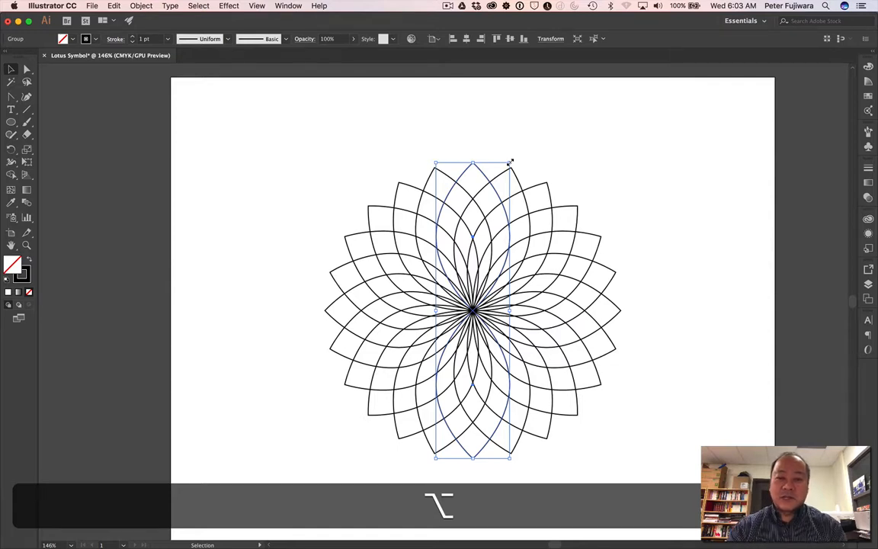
pyautogui.moveTo(510, 162); pyautogui.dragTo(542, 159)
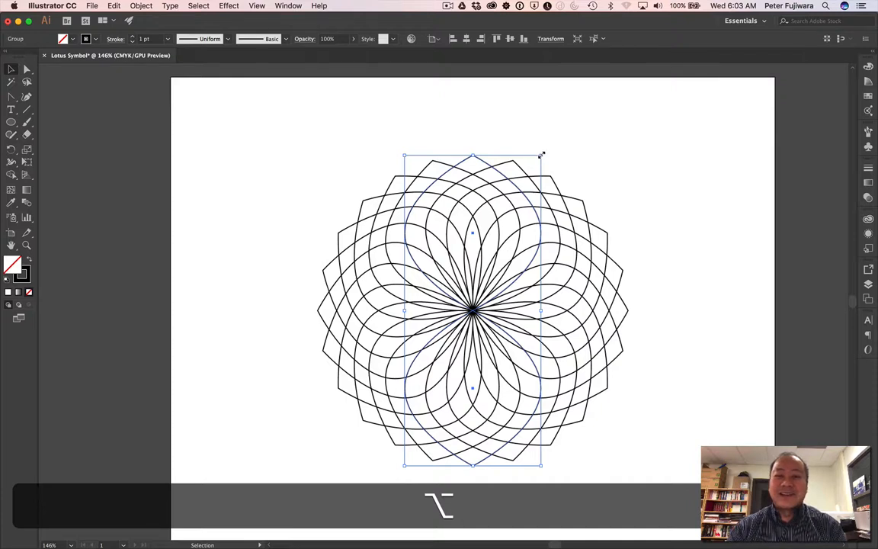
pyautogui.moveTo(541, 155); pyautogui.dragTo(508, 162)
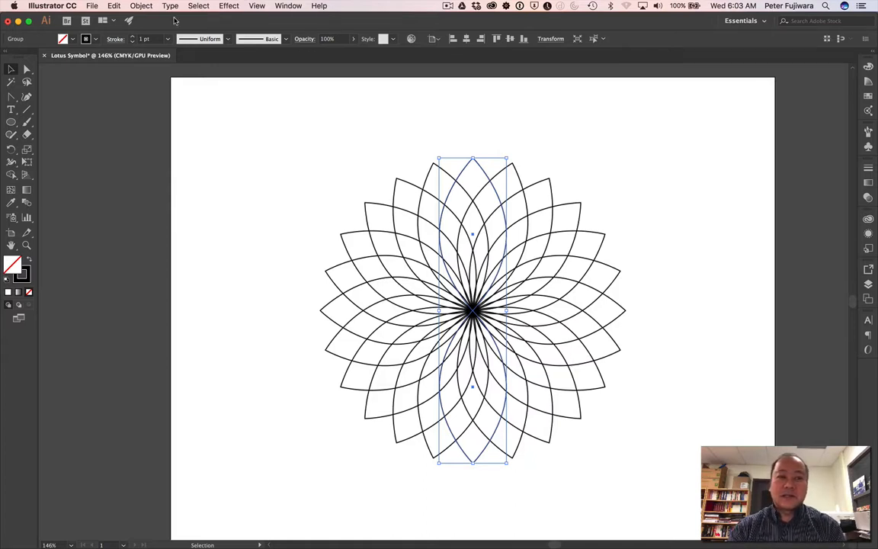
pyautogui.click(143, 7)
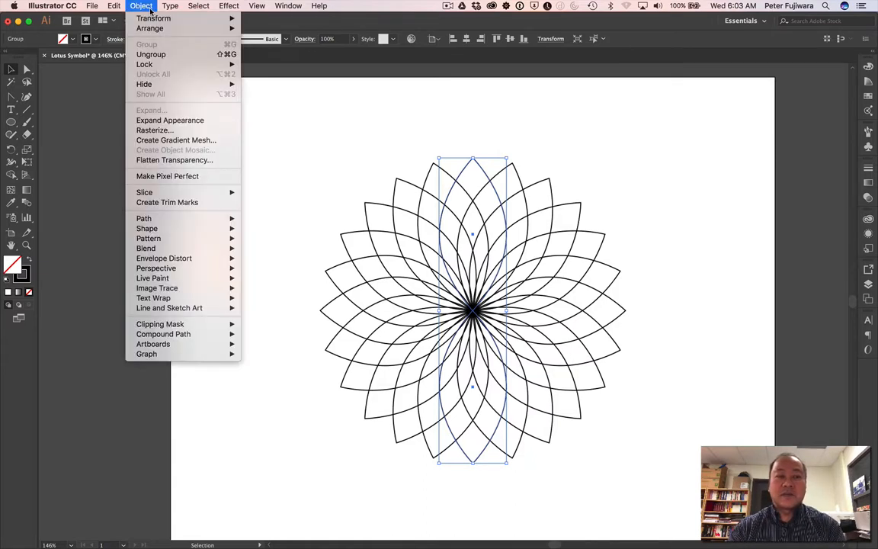
pyautogui.click(180, 124)
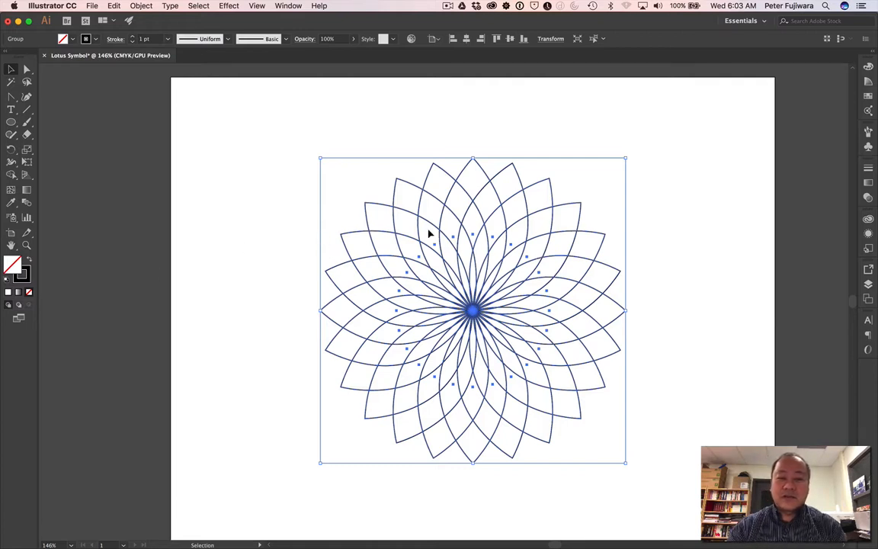
# Turn the expanded flower into a Live Paint group by filling one cell of the middle ring with red
pyautogui.click(11, 163)
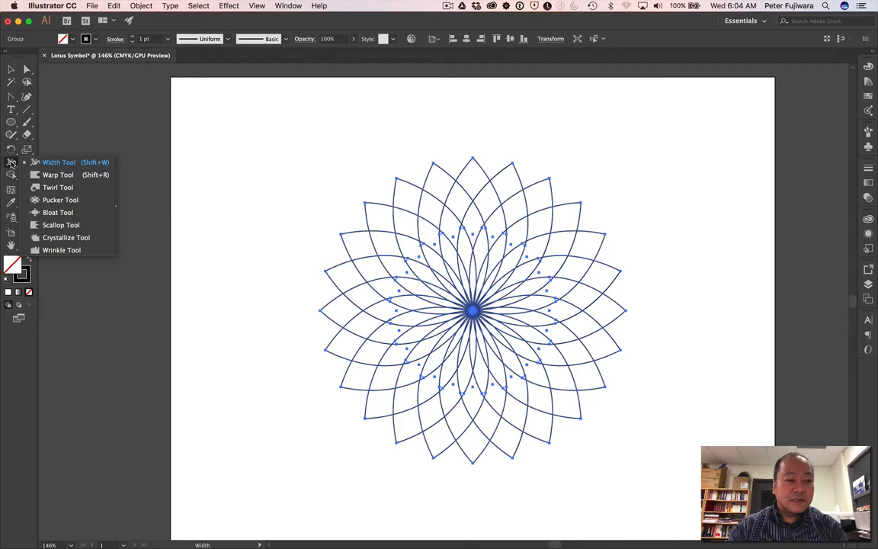
pyautogui.click(11, 175)
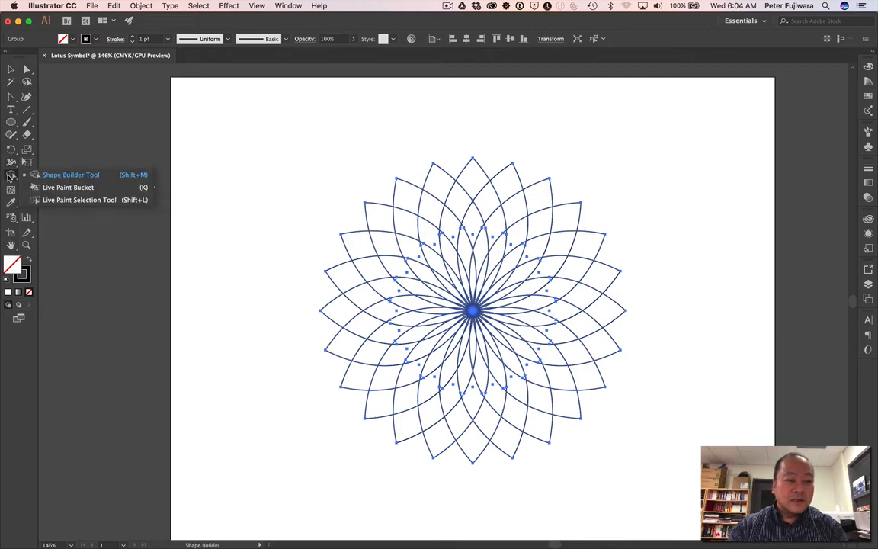
pyautogui.click(44, 188)
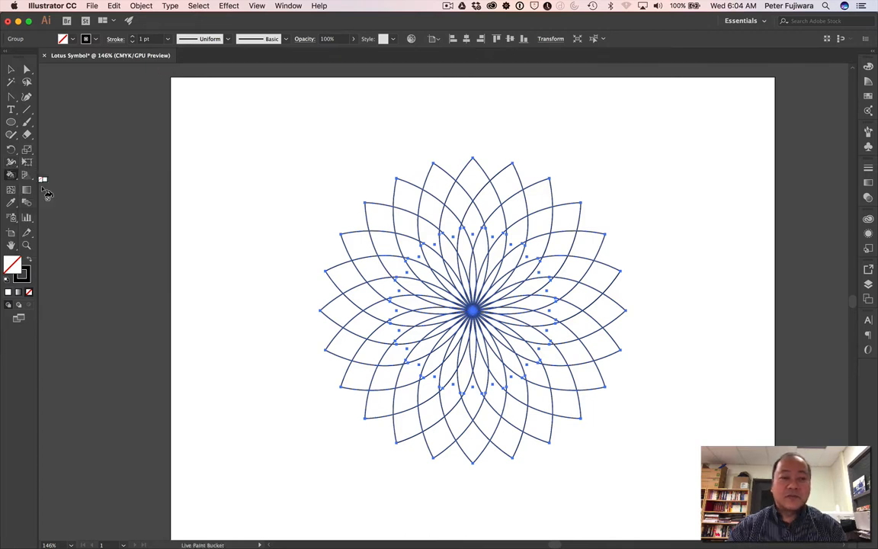
pyautogui.click(869, 96)
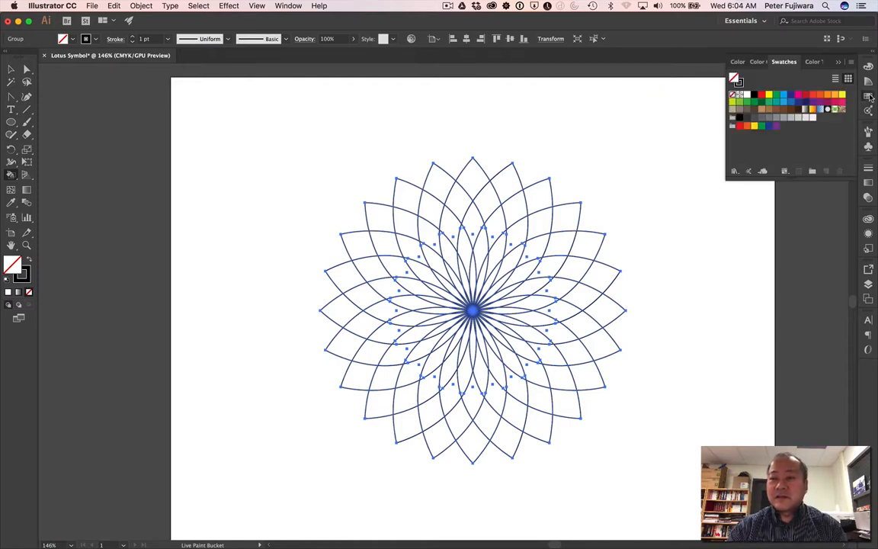
pyautogui.click(762, 96)
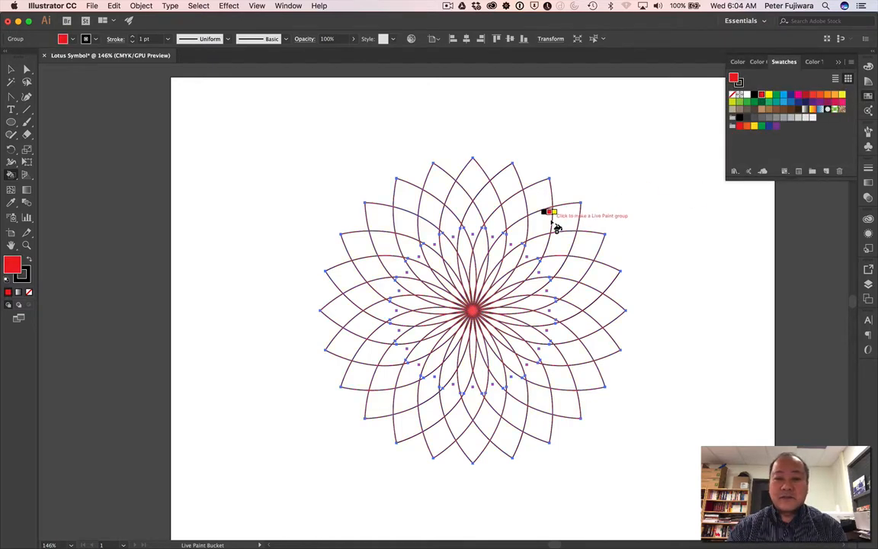
pyautogui.click(495, 229)
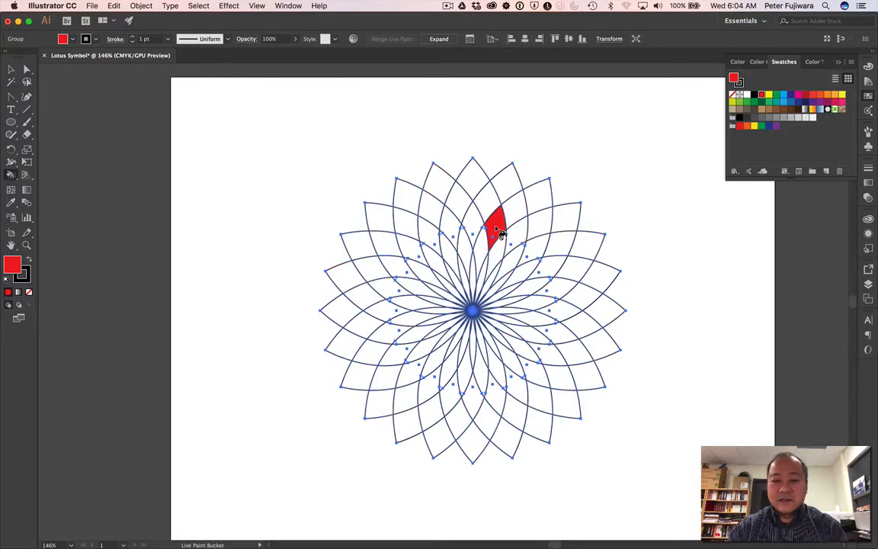
# Fill the remaining cells of the same middle ring with red, working clockwise around the flower
pyautogui.click(534, 245)
pyautogui.click(550, 279)
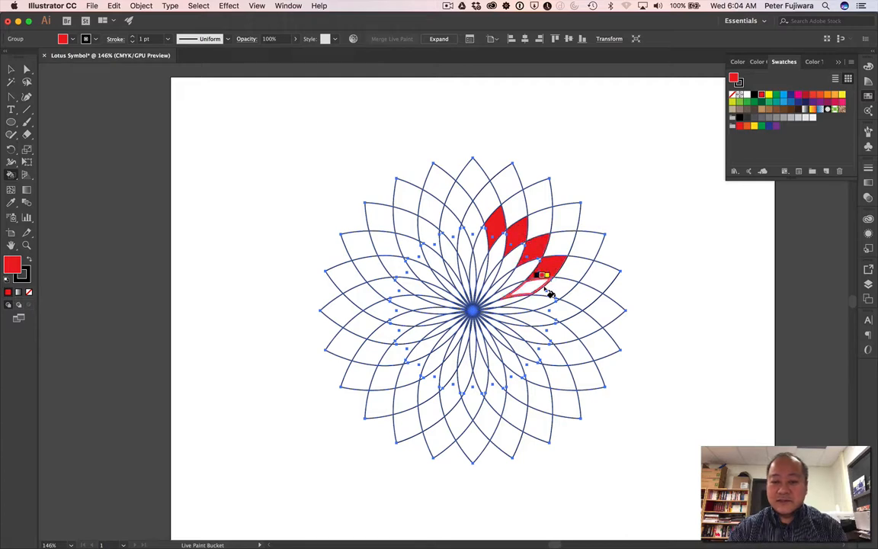
pyautogui.click(554, 297)
pyautogui.click(556, 313)
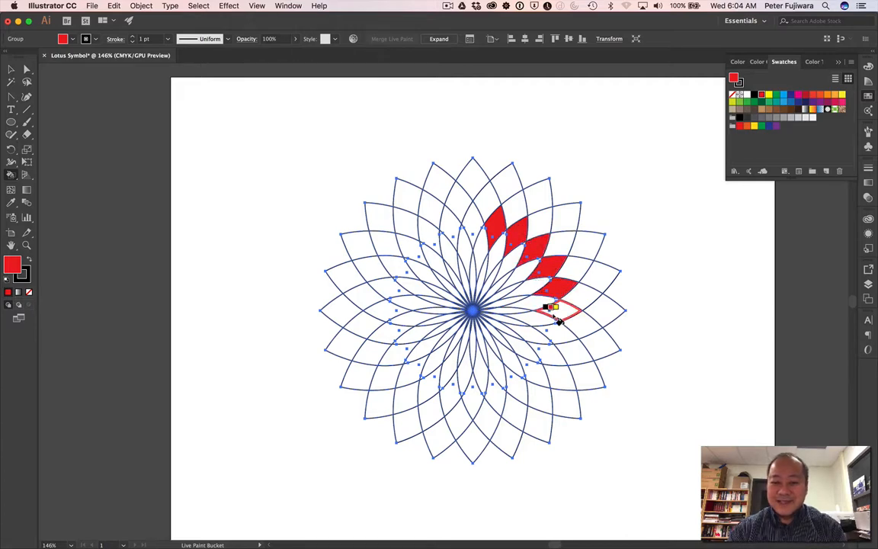
pyautogui.click(559, 334)
pyautogui.click(551, 357)
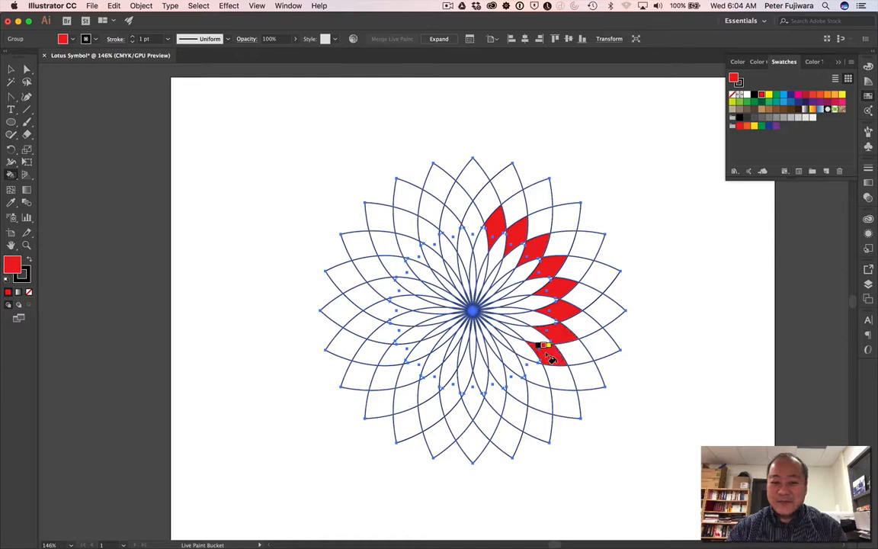
pyautogui.click(532, 369)
pyautogui.click(518, 389)
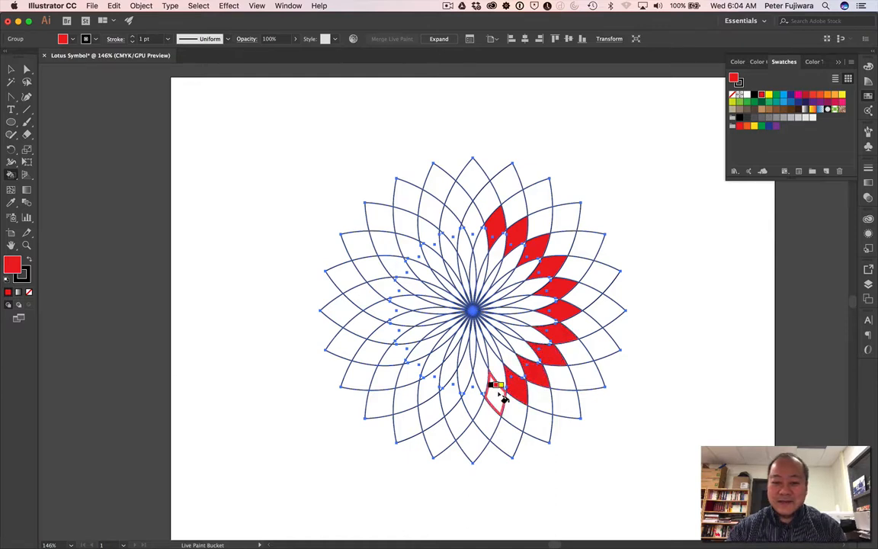
pyautogui.click(493, 397)
pyautogui.click(469, 399)
pyautogui.click(450, 398)
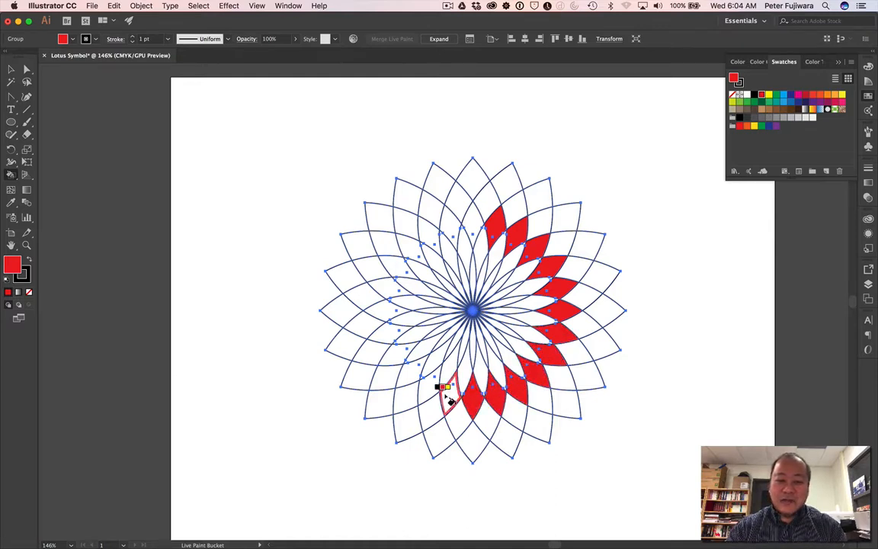
pyautogui.click(422, 385)
pyautogui.click(412, 374)
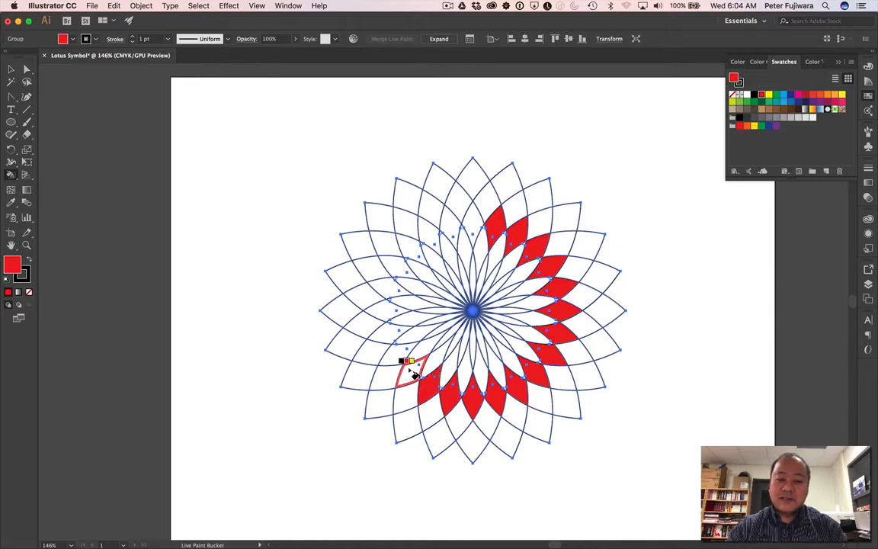
pyautogui.click(401, 358)
pyautogui.click(391, 335)
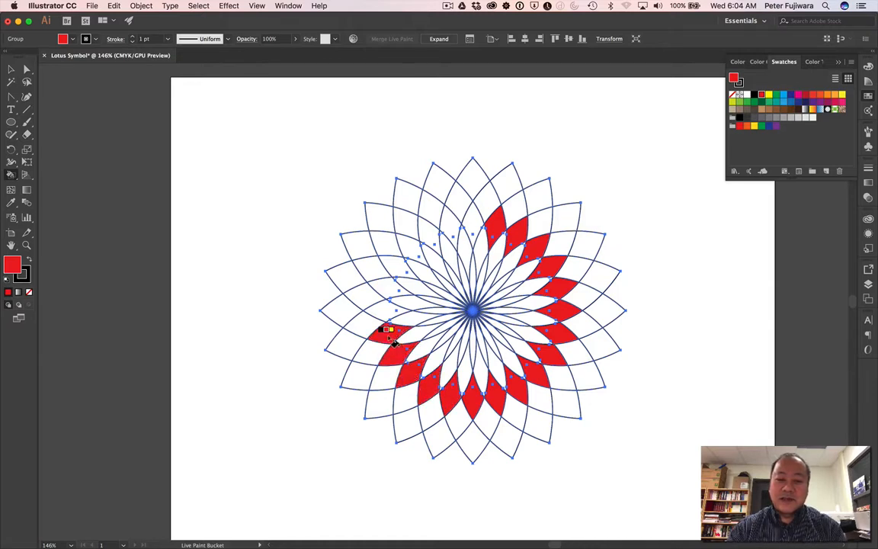
pyautogui.click(386, 312)
pyautogui.click(383, 286)
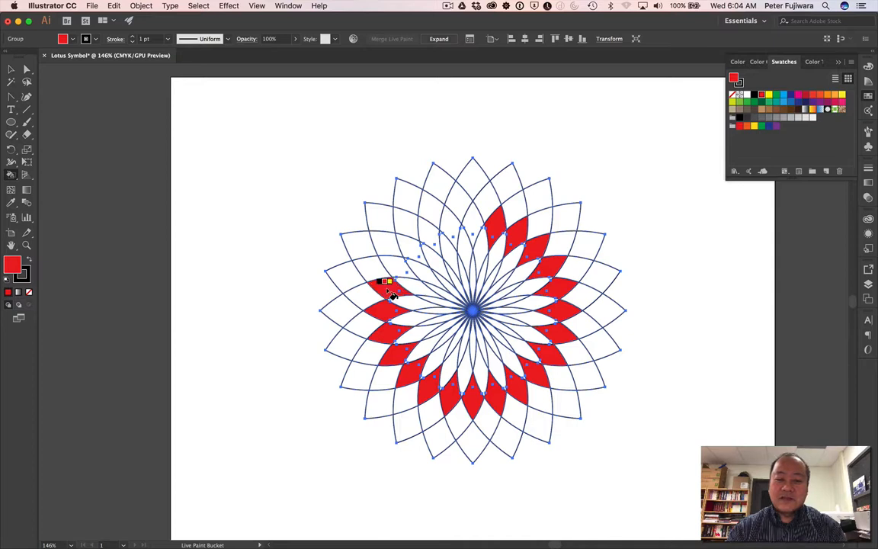
pyautogui.click(396, 263)
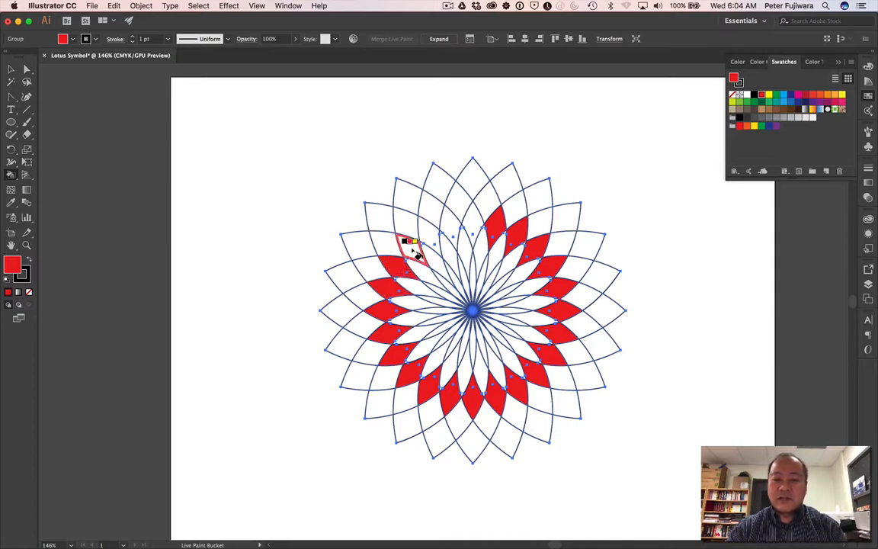
pyautogui.click(409, 244)
pyautogui.click(429, 238)
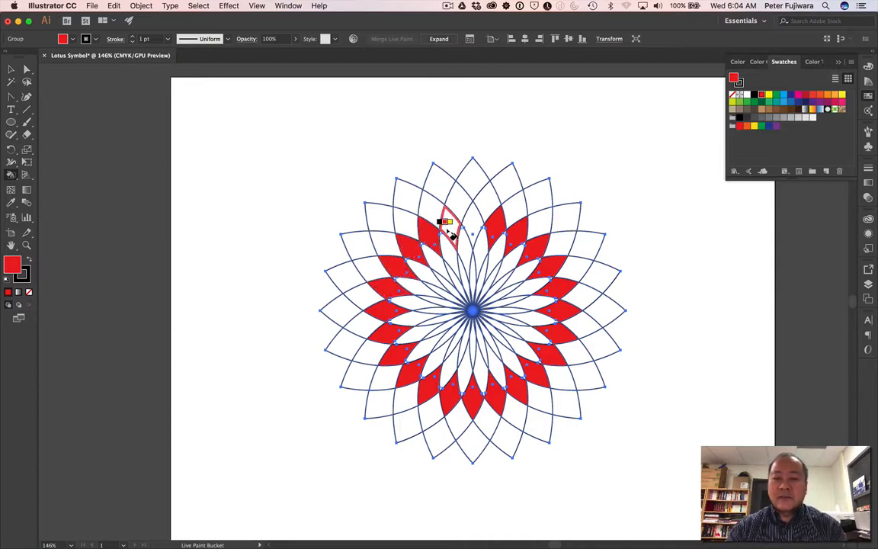
pyautogui.click(450, 230)
pyautogui.click(472, 223)
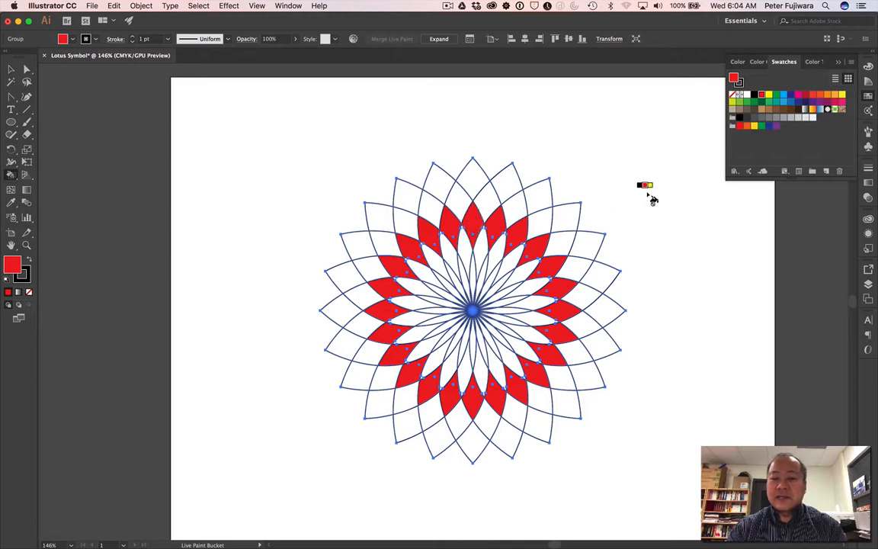
# Choose yellow as the Live Paint fill, try it on a narrow inner cell above the center, and undo that fill
pyautogui.click(843, 96)
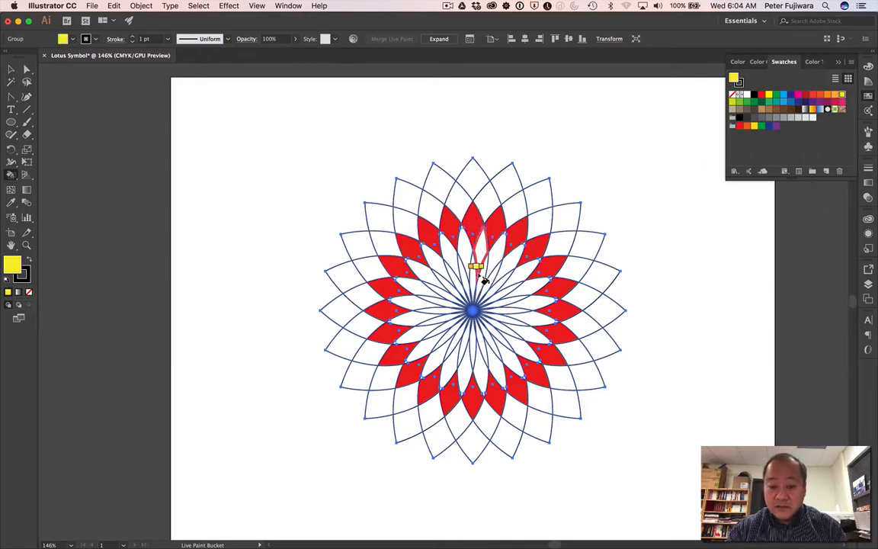
pyautogui.click(481, 276)
pyautogui.press('super+z')
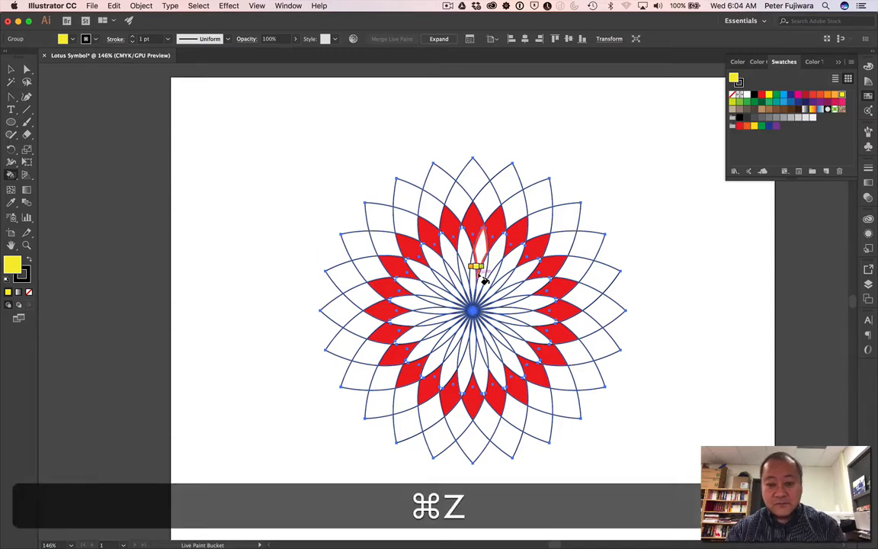
# Fill the first few narrow cells radiating from the flower's center with yellow, working clockwise from just above the center
pyautogui.click(480, 276)
pyautogui.press('super+z')
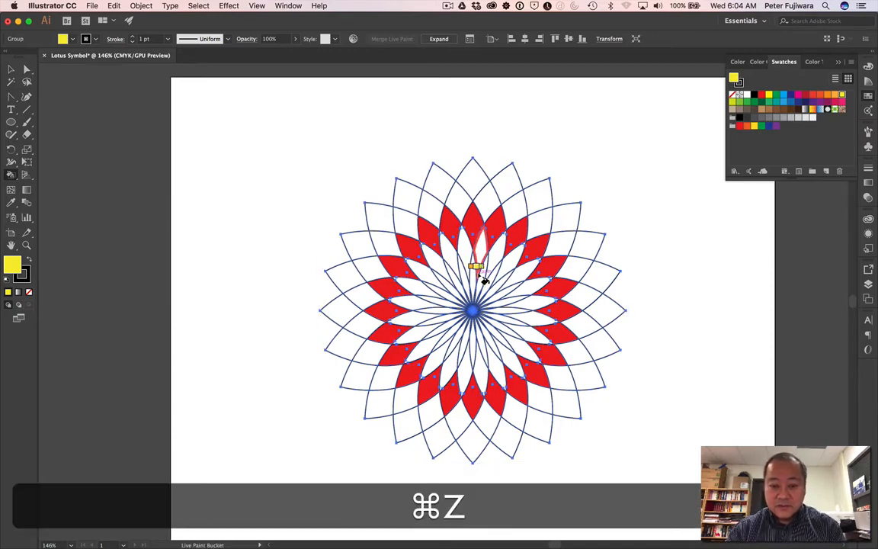
pyautogui.click(481, 276)
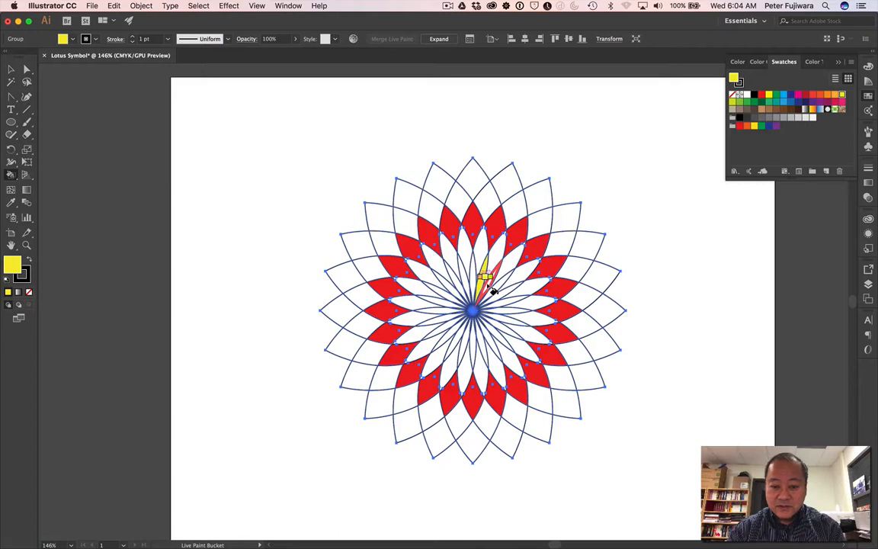
pyautogui.click(488, 279)
pyautogui.click(491, 295)
pyautogui.click(491, 301)
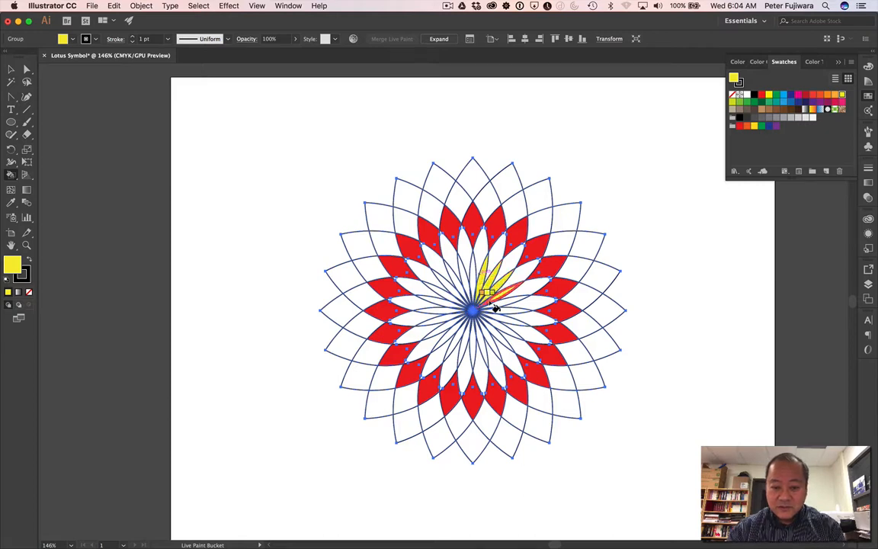
pyautogui.click(496, 309)
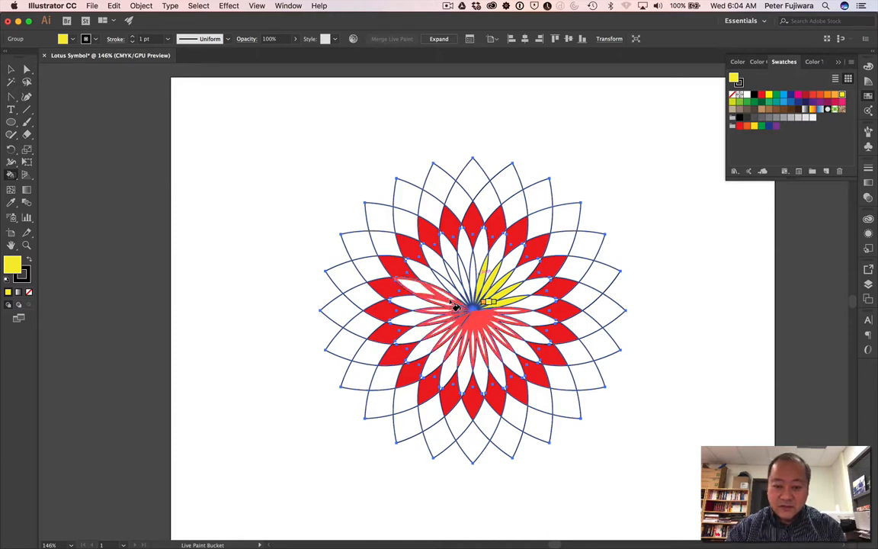
# Fill the remaining narrow inner cells with yellow in one continuous pass, undoing the first pass and repeating it closer to the center
pyautogui.moveTo(458, 299); pyautogui.dragTo(476, 294)
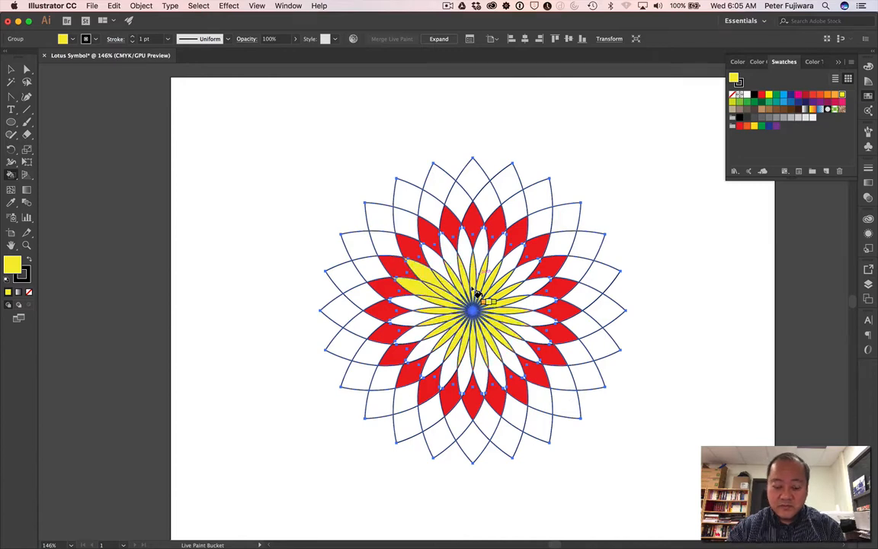
pyautogui.press('super+z')
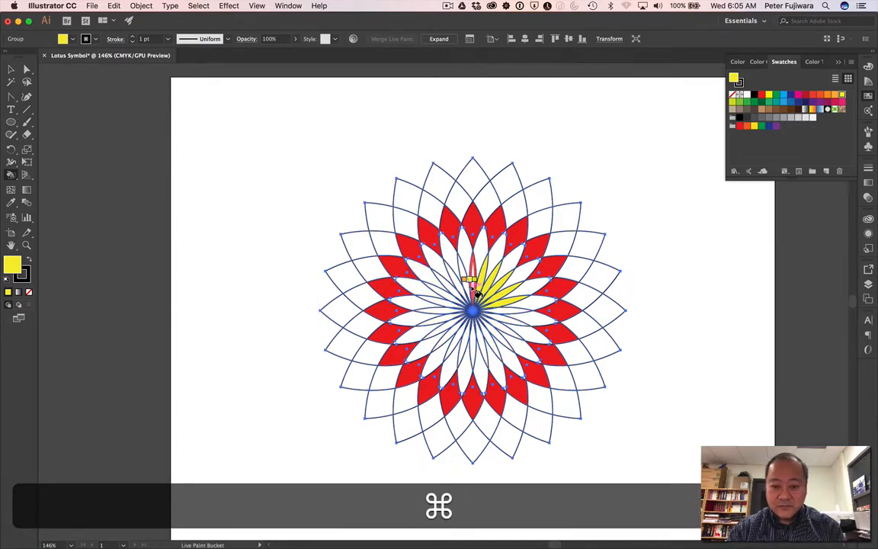
pyautogui.moveTo(477, 294)
pyautogui.mouseDown()
pyautogui.moveTo(461, 312)
pyautogui.moveTo(480, 327)
pyautogui.moveTo(493, 315)
pyautogui.mouseUp()
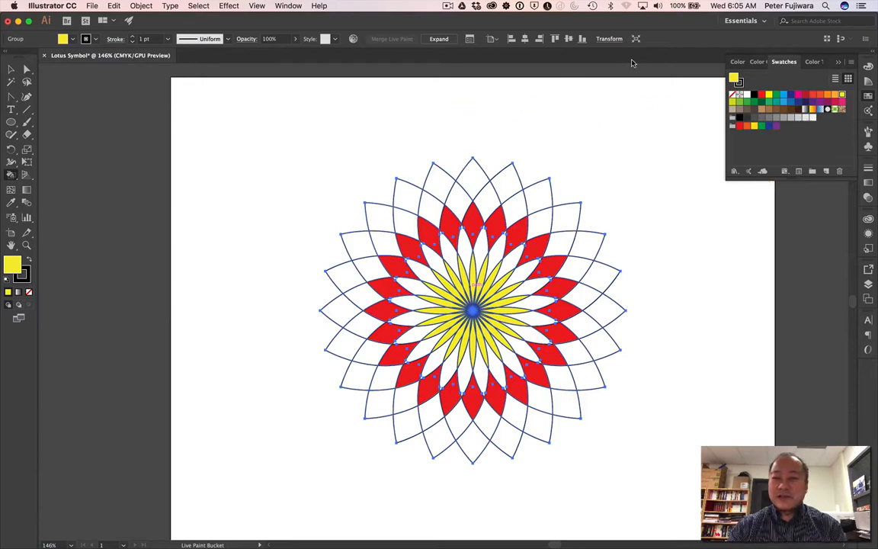
# Deselect the flower and prepare the Ellipse tool with a radial gradient fill
pyautogui.click(872, 97)
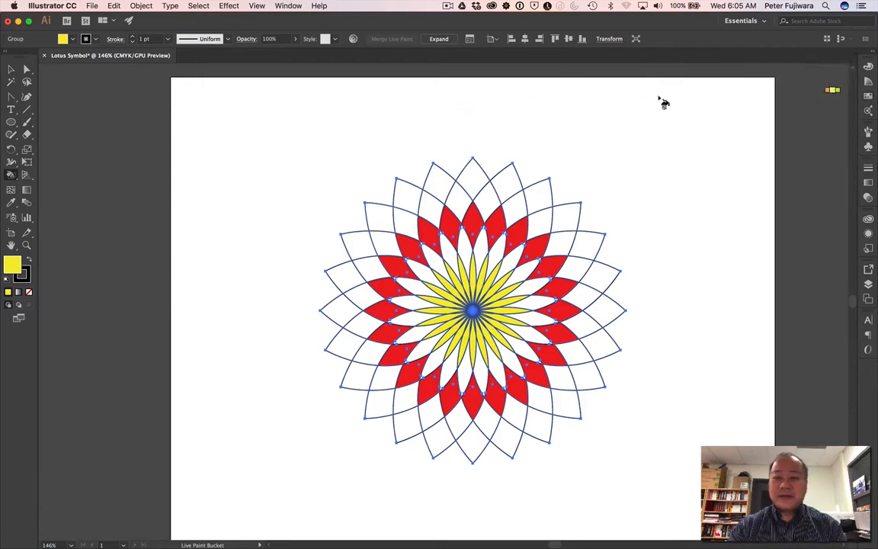
pyautogui.click(11, 123)
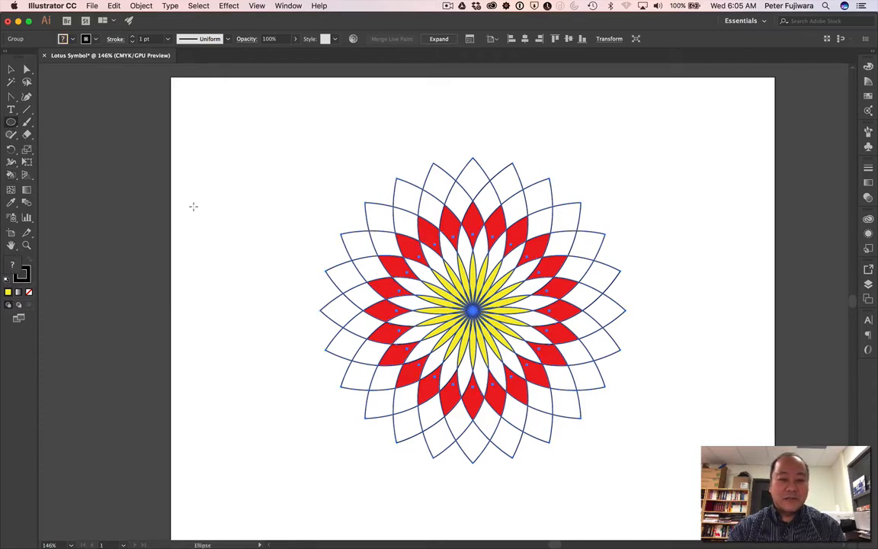
pyautogui.click(11, 70)
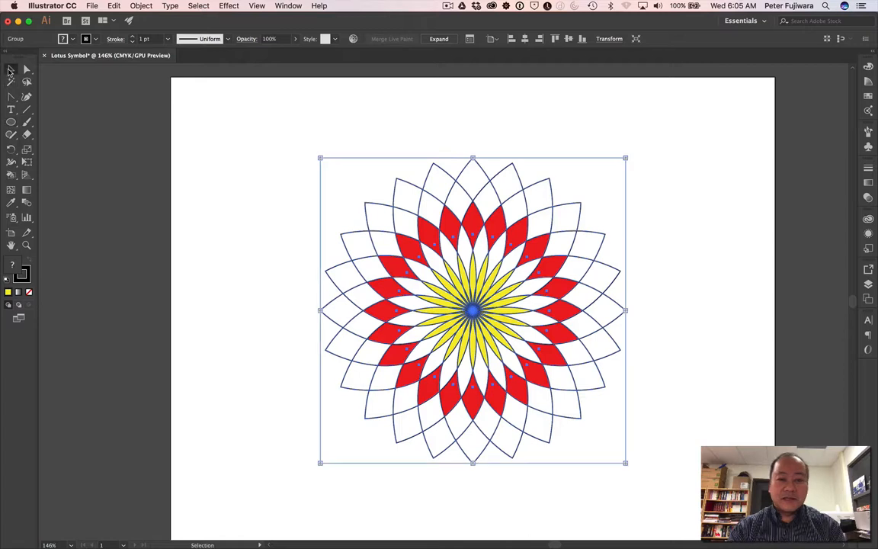
pyautogui.click(171, 104)
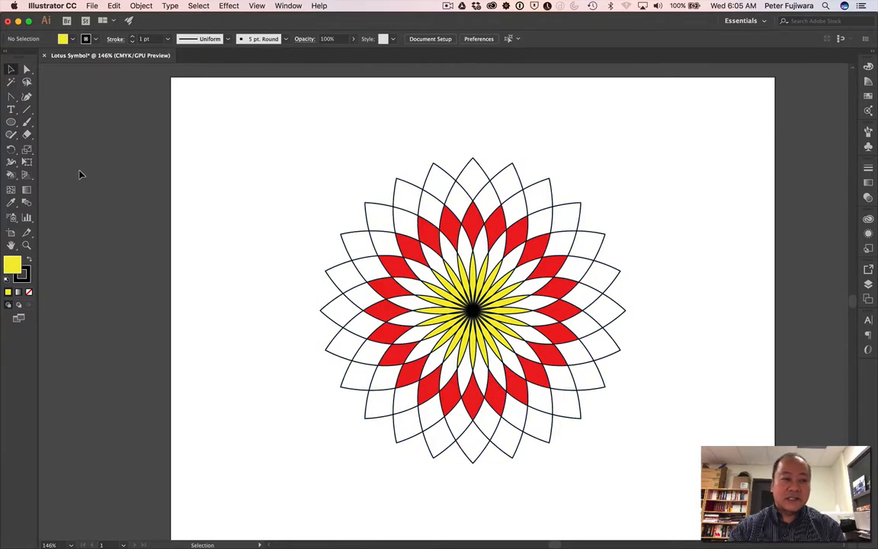
pyautogui.click(11, 123)
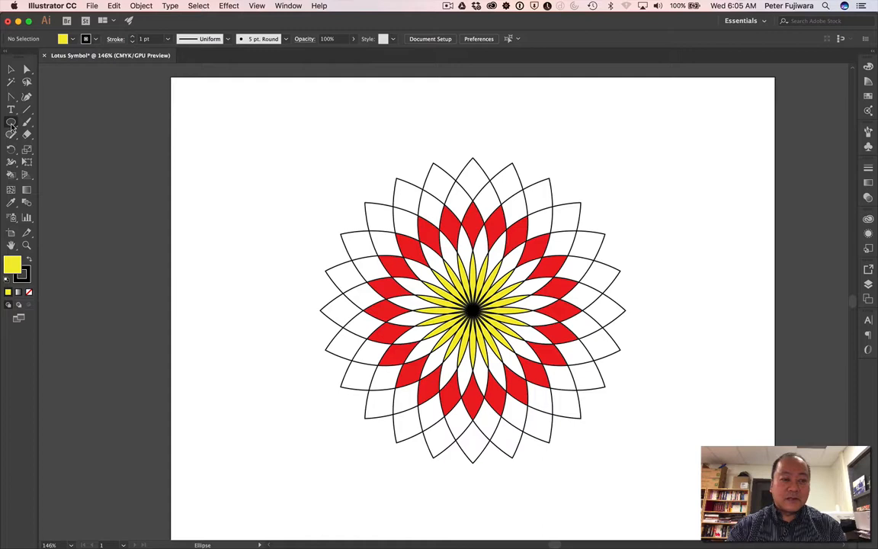
pyautogui.click(19, 293)
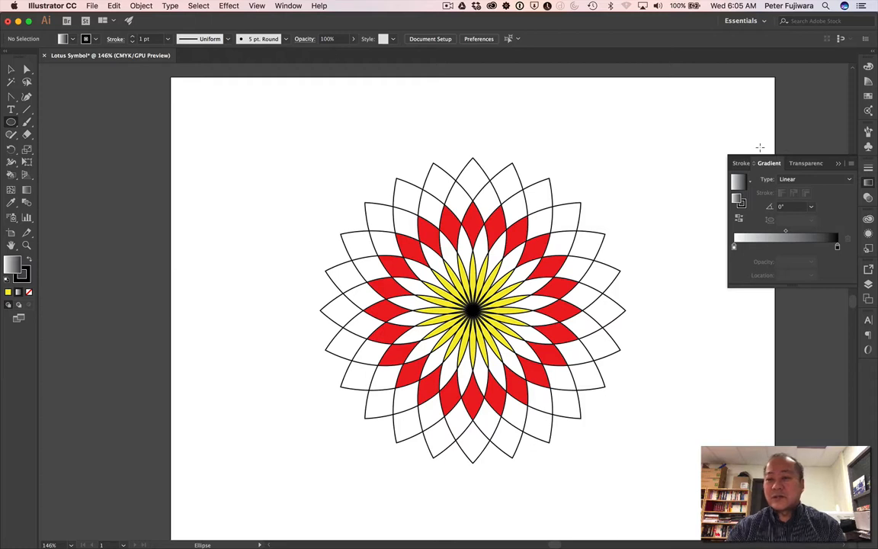
pyautogui.click(835, 181)
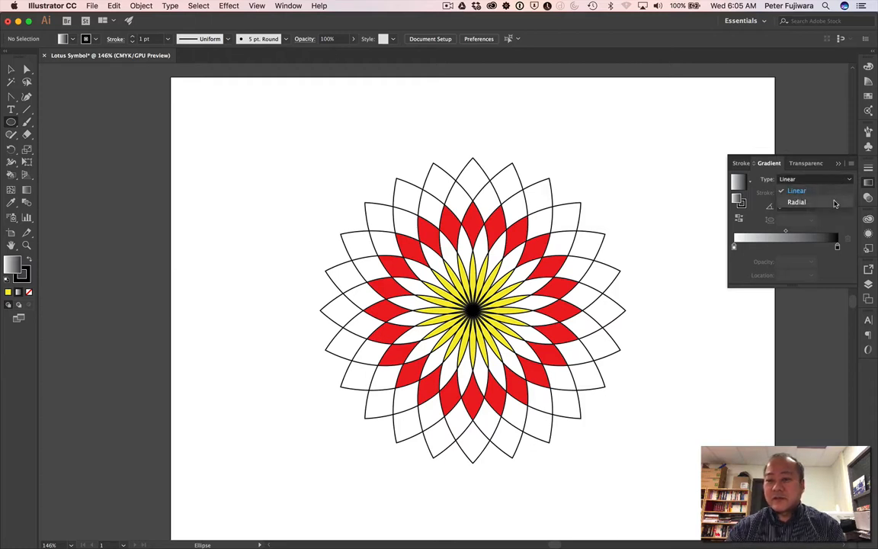
pyautogui.click(834, 204)
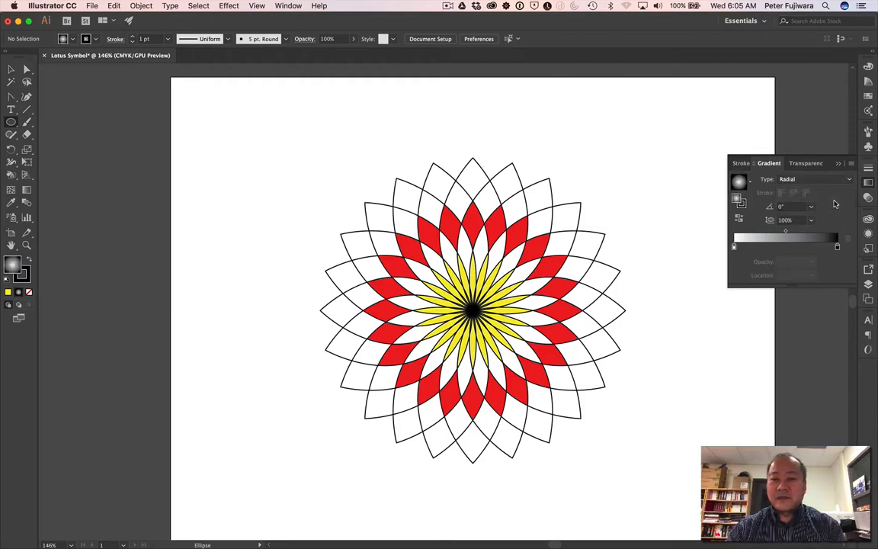
# Color the radial gradient with yellow at the start, green at about 50%, and dark red (C=15 M=100 Y=90 K=10) at the end
pyautogui.click(869, 97)
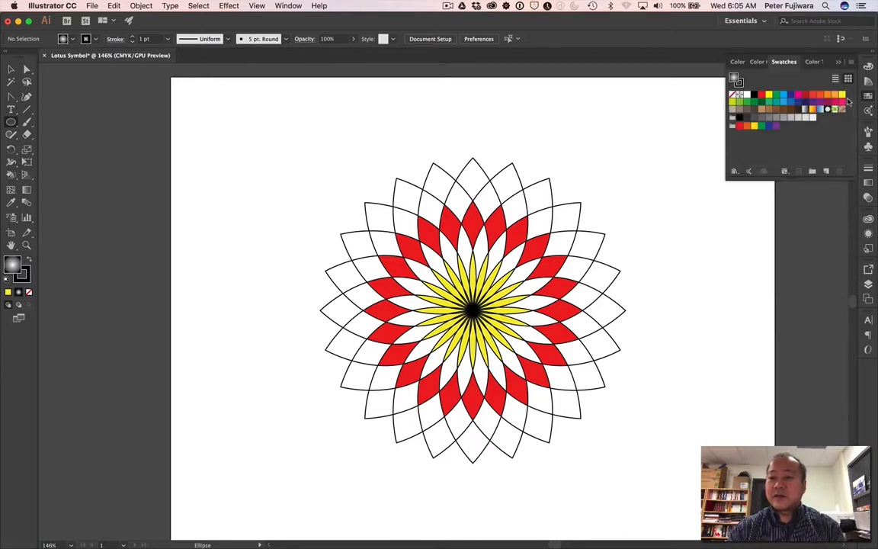
pyautogui.moveTo(788, 65); pyautogui.dragTo(614, 81)
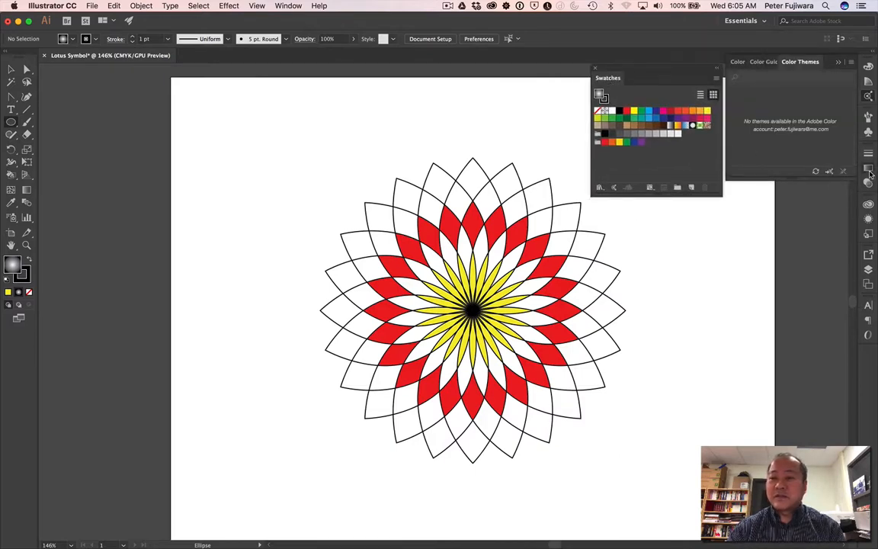
pyautogui.click(869, 168)
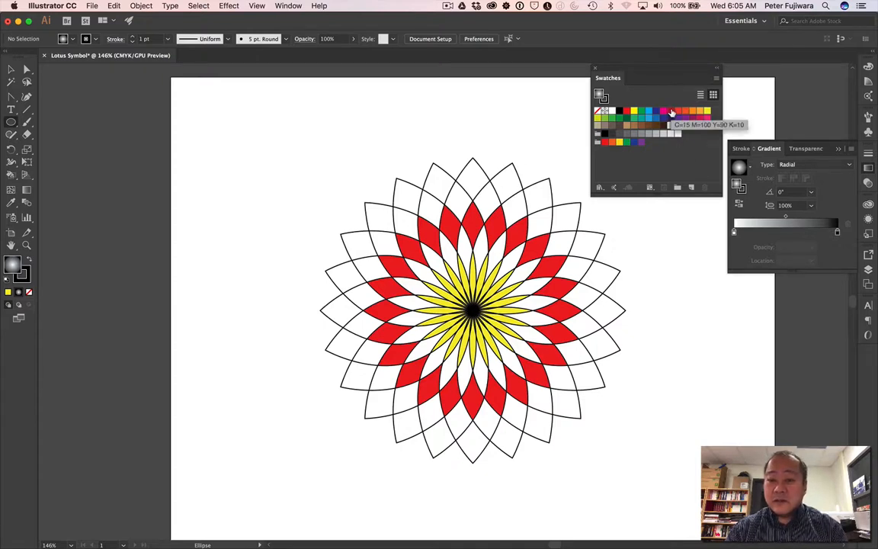
pyautogui.moveTo(670, 113); pyautogui.dragTo(837, 233)
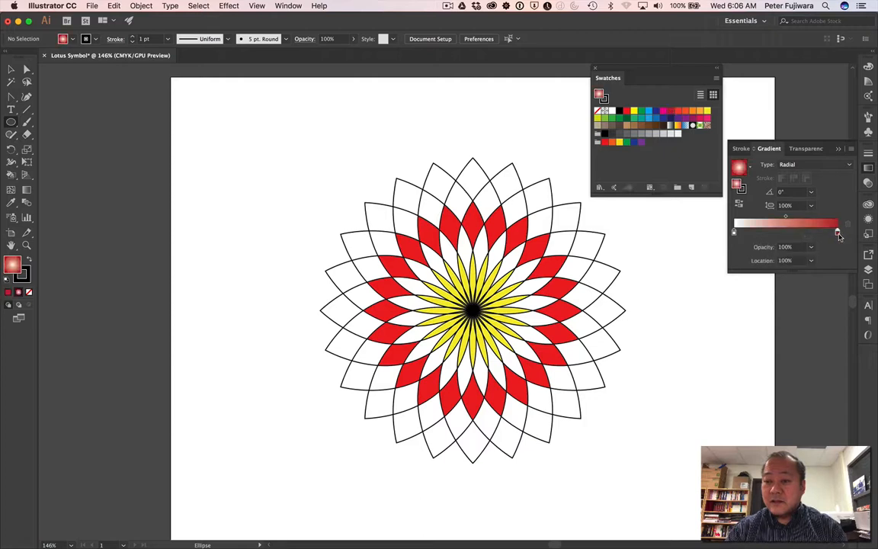
pyautogui.moveTo(708, 111); pyautogui.dragTo(734, 233)
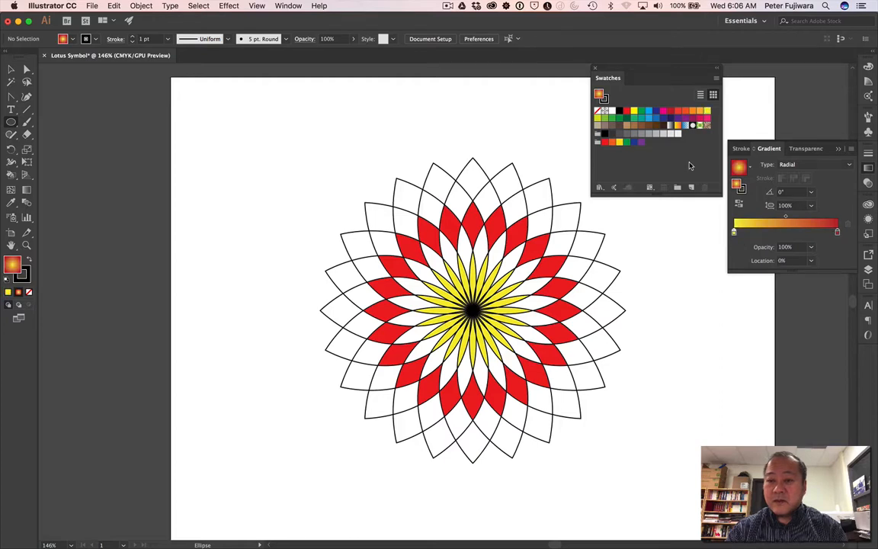
pyautogui.moveTo(642, 112); pyautogui.dragTo(787, 235)
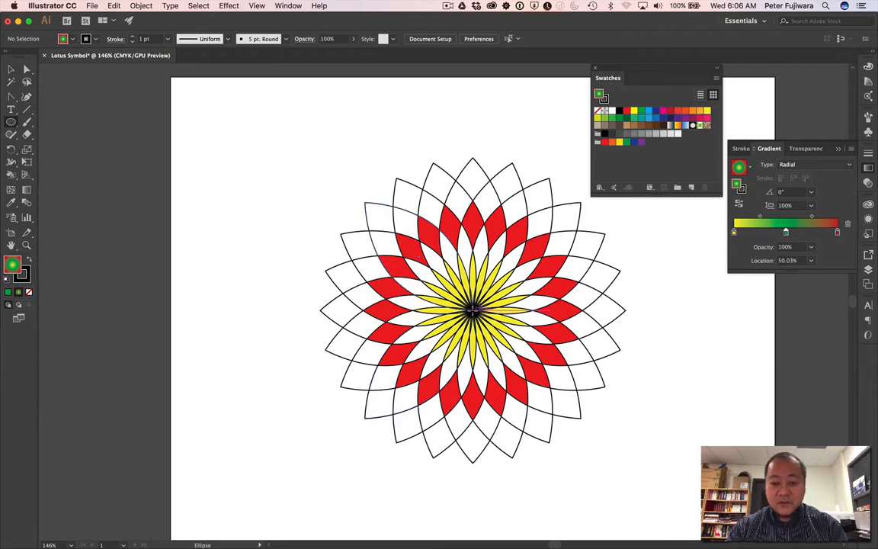
# Try drawing a gradient-filled circle about 341 pt wide outward from the flower's center, and undo it
pyautogui.press('alt')
pyautogui.press('shift')
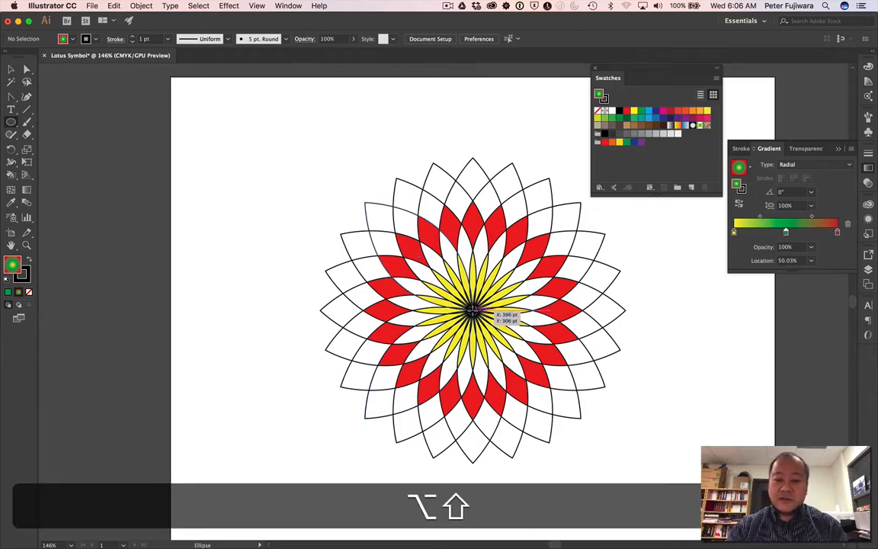
pyautogui.moveTo(473, 309)
pyautogui.mouseDown()
pyautogui.moveTo(383, 230)
pyautogui.moveTo(398, 205)
pyautogui.moveTo(394, 178)
pyautogui.mouseUp()
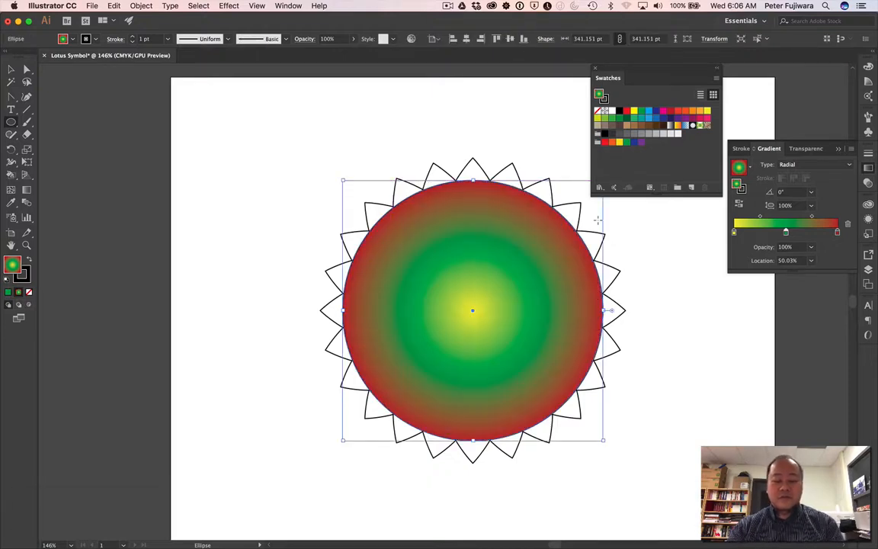
pyautogui.press('super+z')
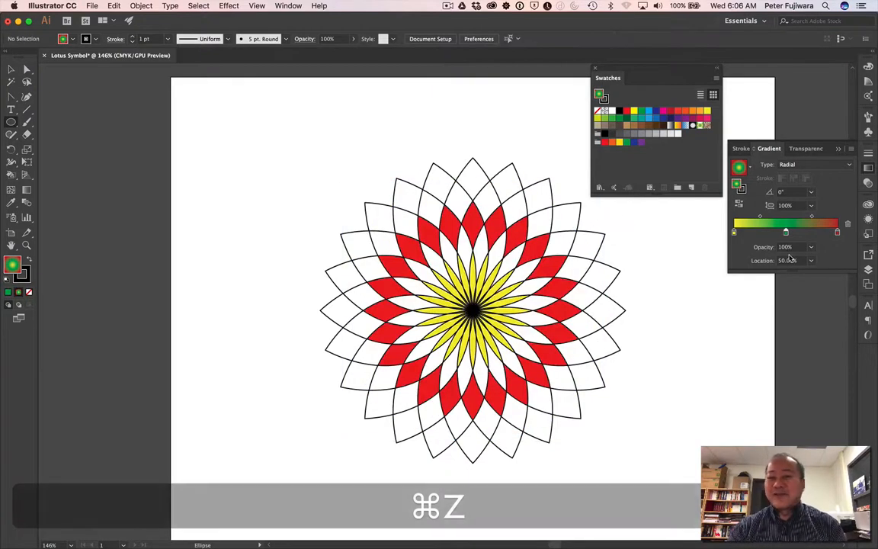
# Add a new layer and place it below Layer 1
pyautogui.click(869, 272)
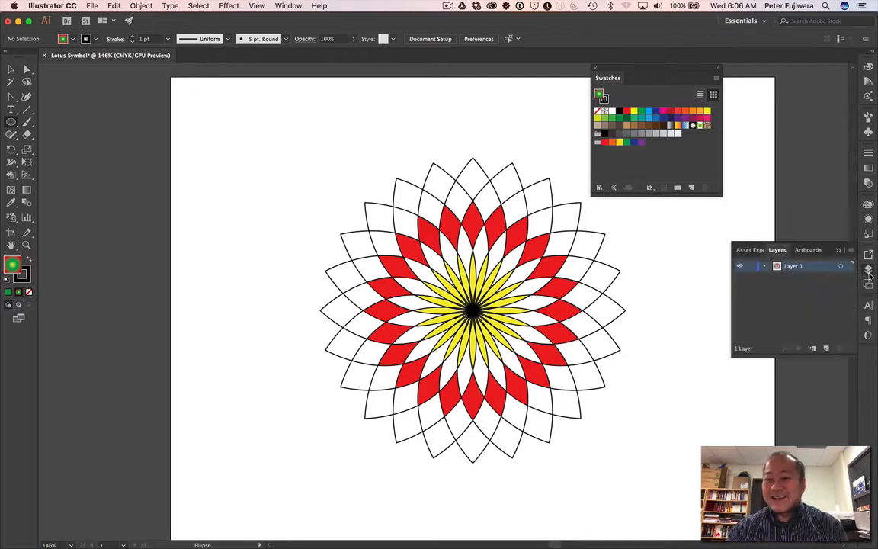
pyautogui.click(827, 349)
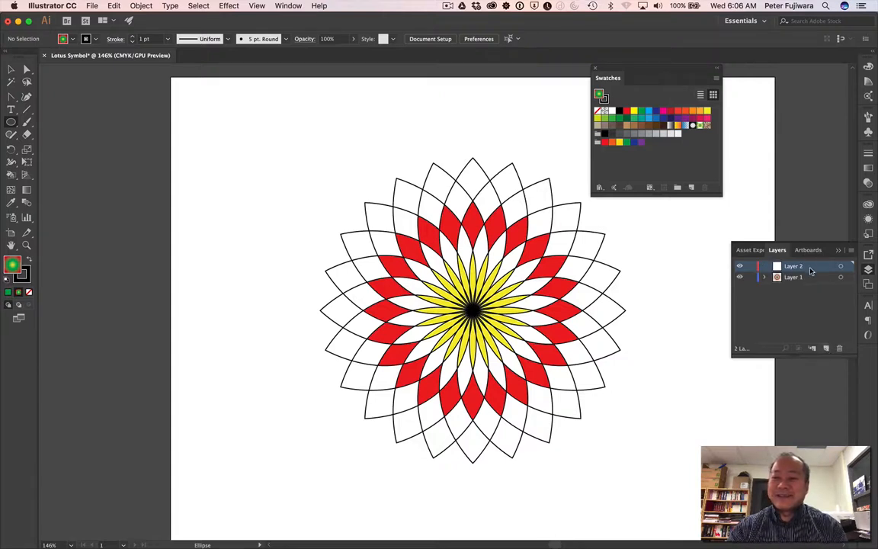
pyautogui.moveTo(811, 271); pyautogui.dragTo(814, 284)
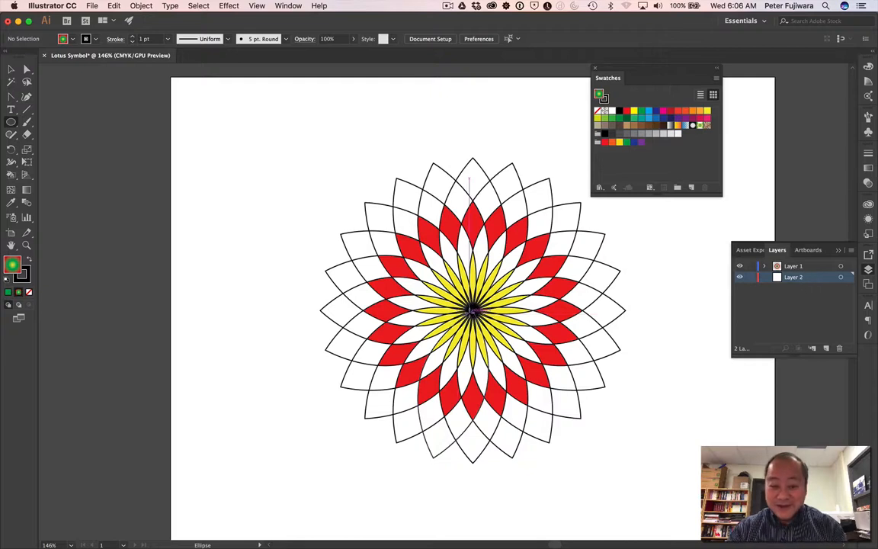
# Draw a gradient-filled circle about 346 pt in diameter on Layer 2, centered on the flower
pyautogui.press('alt')
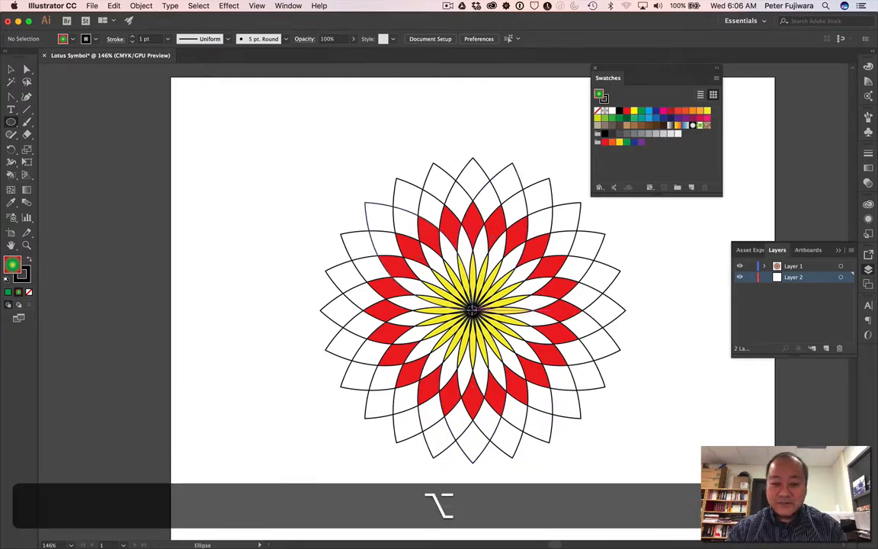
pyautogui.press('shift')
pyautogui.moveTo(473, 309); pyautogui.dragTo(407, 180)
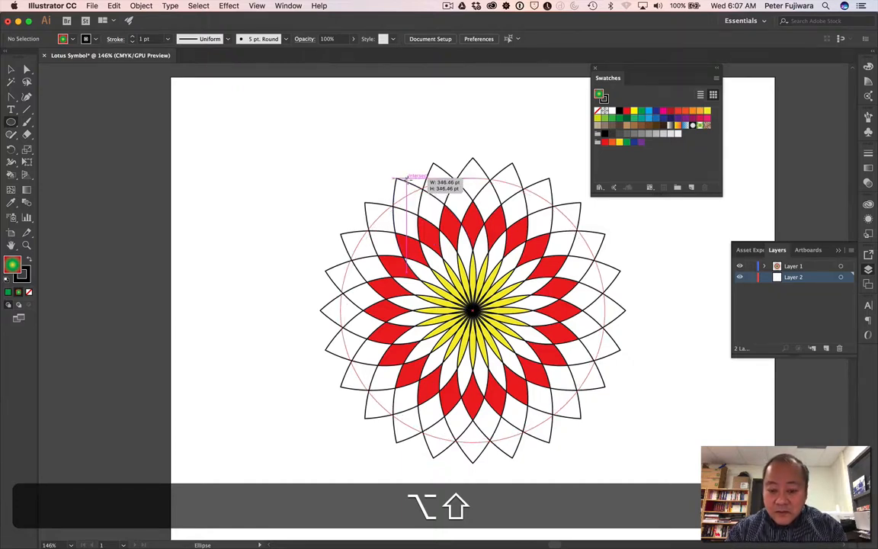
pyautogui.moveTo(408, 178); pyautogui.dragTo(408, 178)
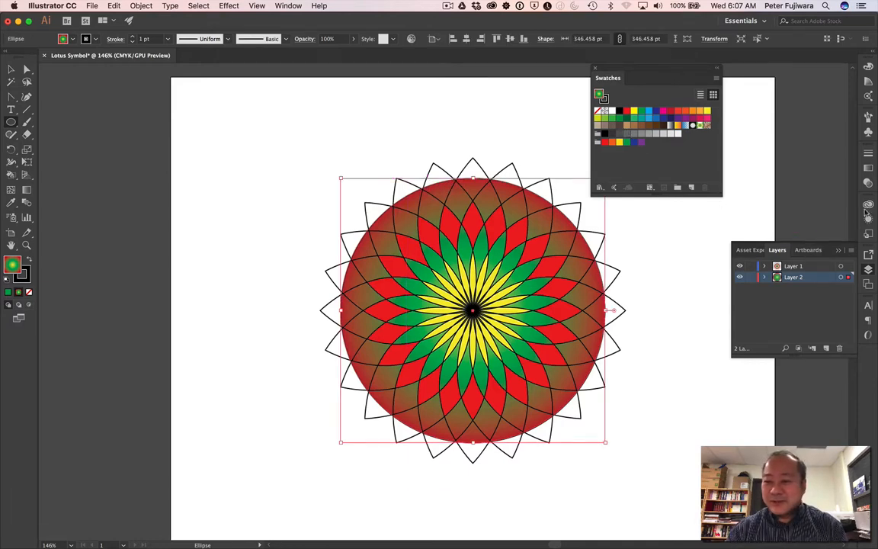
# Recolor the circle's middle gradient stop orange and arrange the stops with dark red at 0%, orange near the middle, and yellow at the end
pyautogui.click(867, 169)
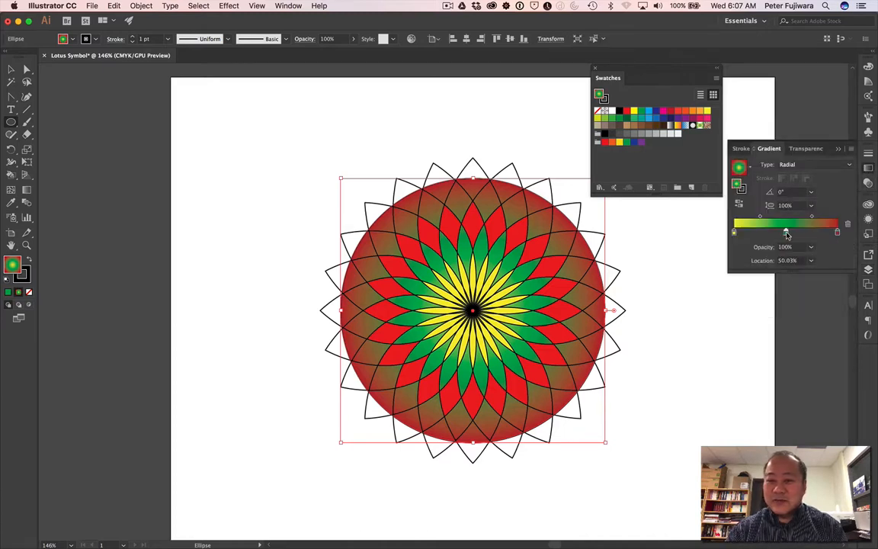
pyautogui.moveTo(787, 234)
pyautogui.mouseDown()
pyautogui.moveTo(808, 231)
pyautogui.moveTo(796, 233)
pyautogui.mouseUp()
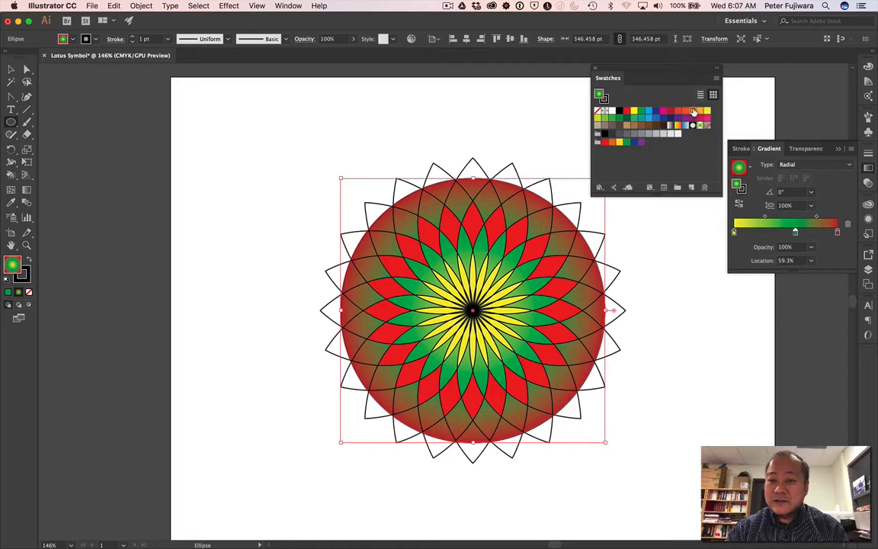
pyautogui.moveTo(692, 111); pyautogui.dragTo(797, 233)
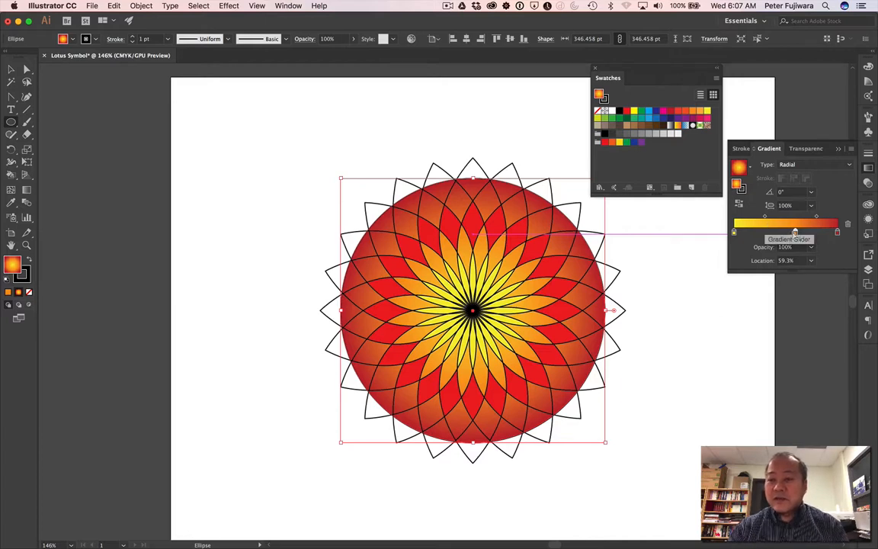
pyautogui.moveTo(795, 231)
pyautogui.mouseDown()
pyautogui.moveTo(815, 233)
pyautogui.moveTo(787, 232)
pyautogui.moveTo(811, 232)
pyautogui.mouseUp()
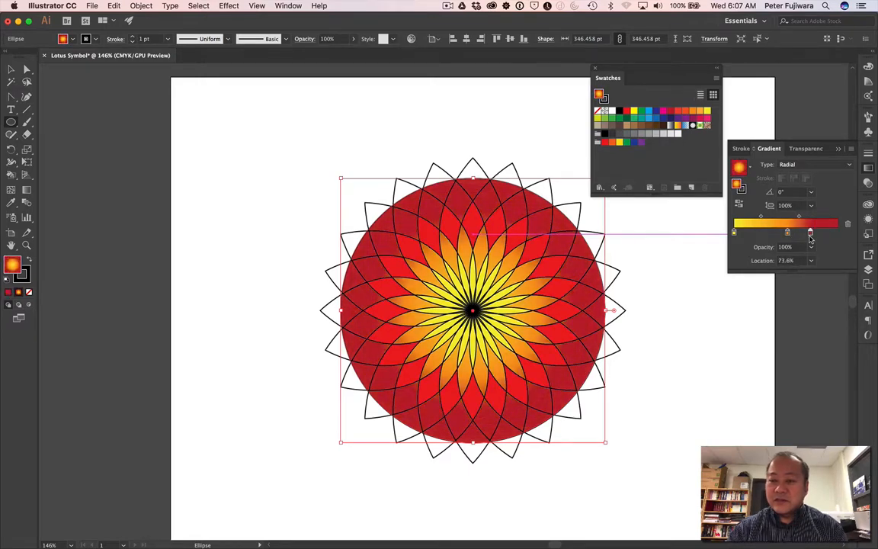
pyautogui.moveTo(733, 232)
pyautogui.mouseDown()
pyautogui.moveTo(839, 231)
pyautogui.moveTo(733, 234)
pyautogui.mouseUp()
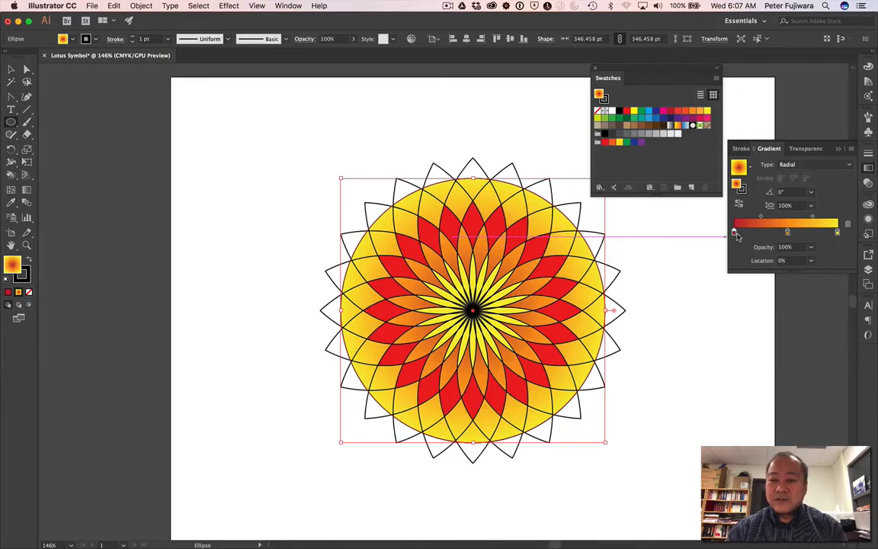
# Shift the circle's gradient stops outward, with dark red at about 31.5% and orange at about 70%
pyautogui.moveTo(733, 234); pyautogui.dragTo(766, 238)
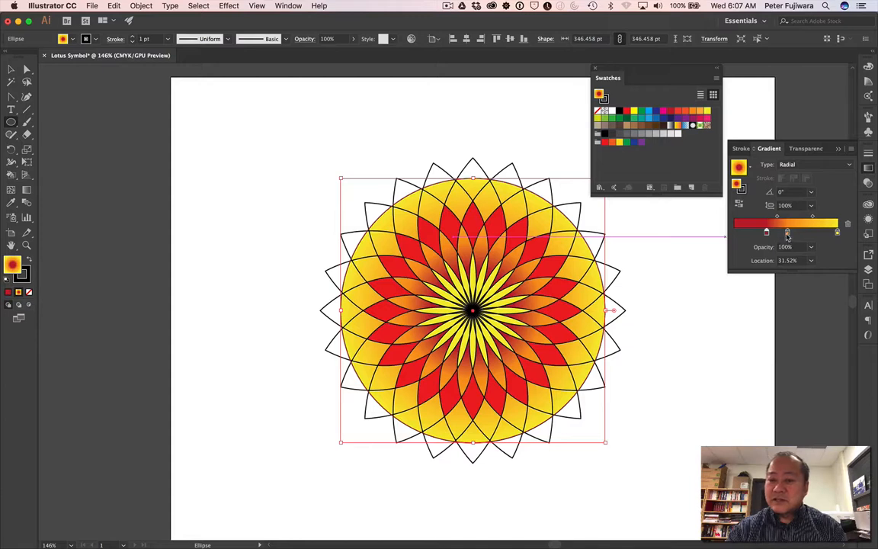
pyautogui.moveTo(788, 234); pyautogui.dragTo(808, 234)
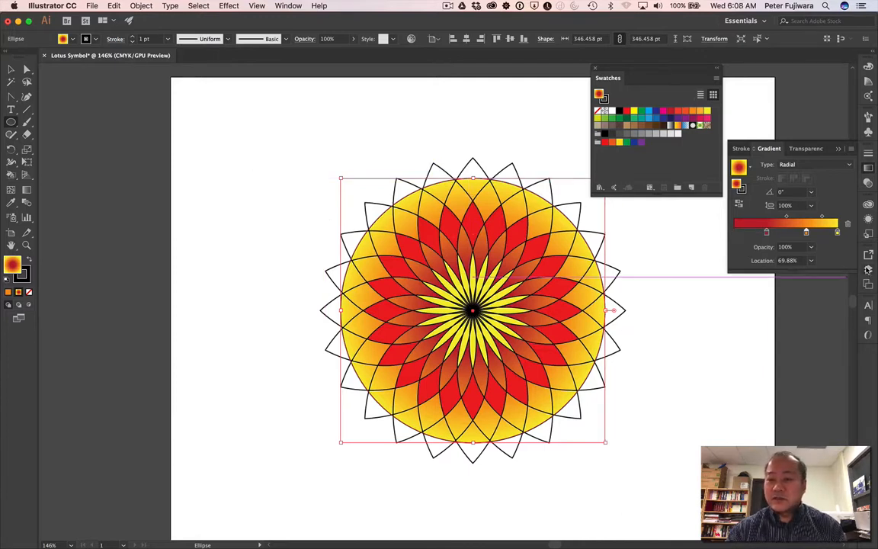
# Add a new layer and place it below Layer 2
pyautogui.click(867, 271)
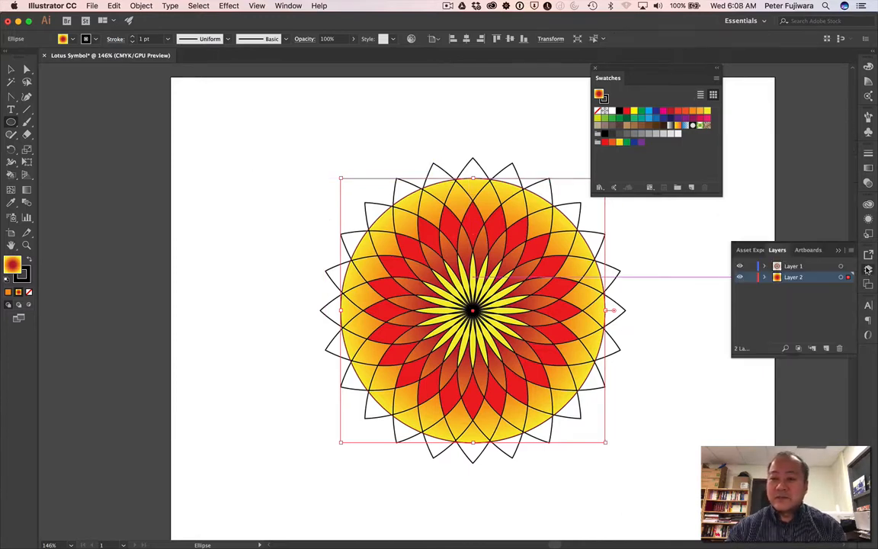
pyautogui.click(826, 349)
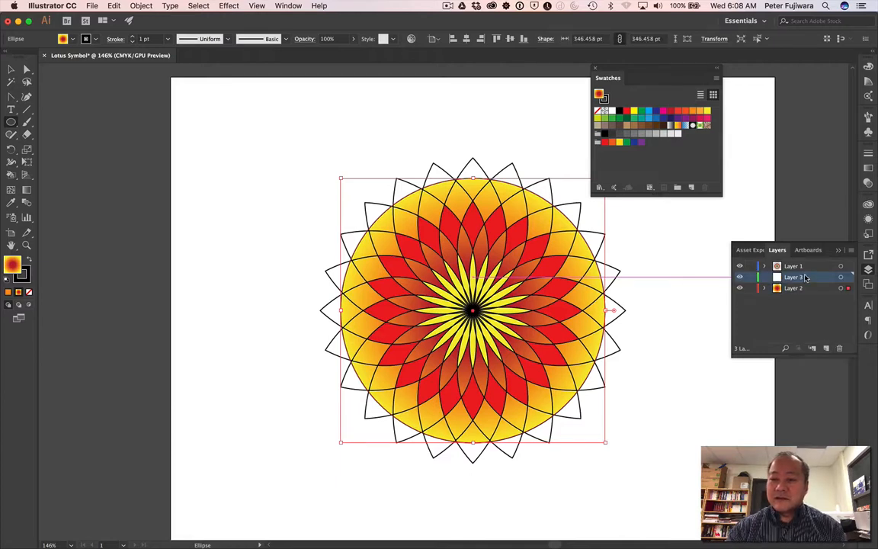
pyautogui.moveTo(806, 281); pyautogui.dragTo(806, 294)
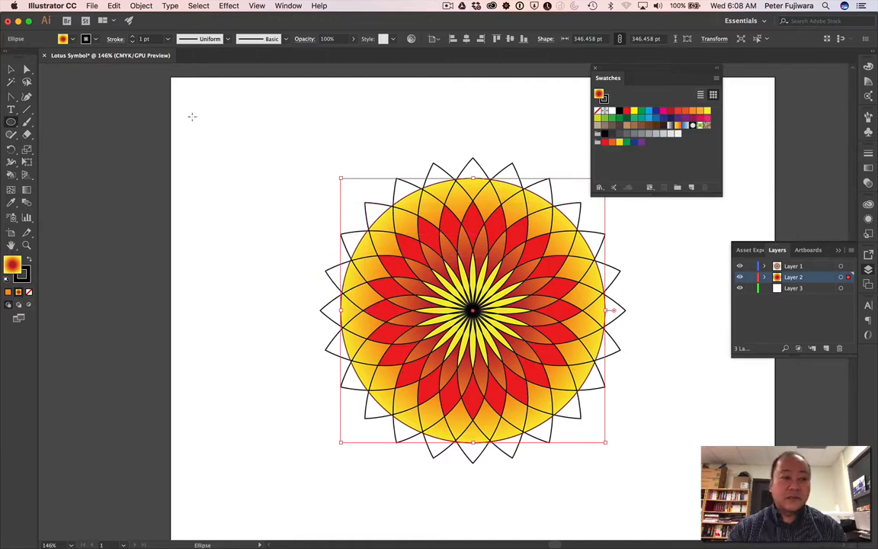
# Draw a solid orange circle about 427 pt in diameter on Layer 3, centered on the flower, and move the floating swatches clear of it
pyautogui.click(10, 67)
pyautogui.click(204, 165)
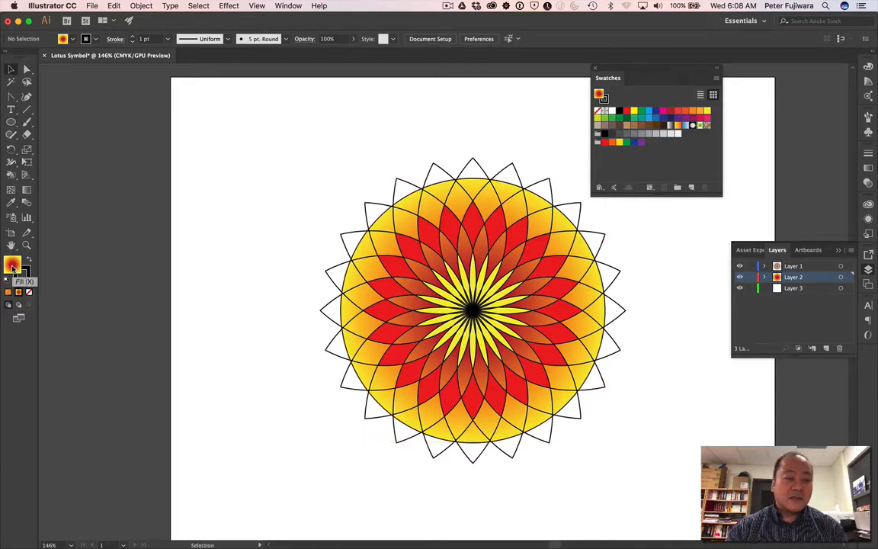
pyautogui.click(8, 292)
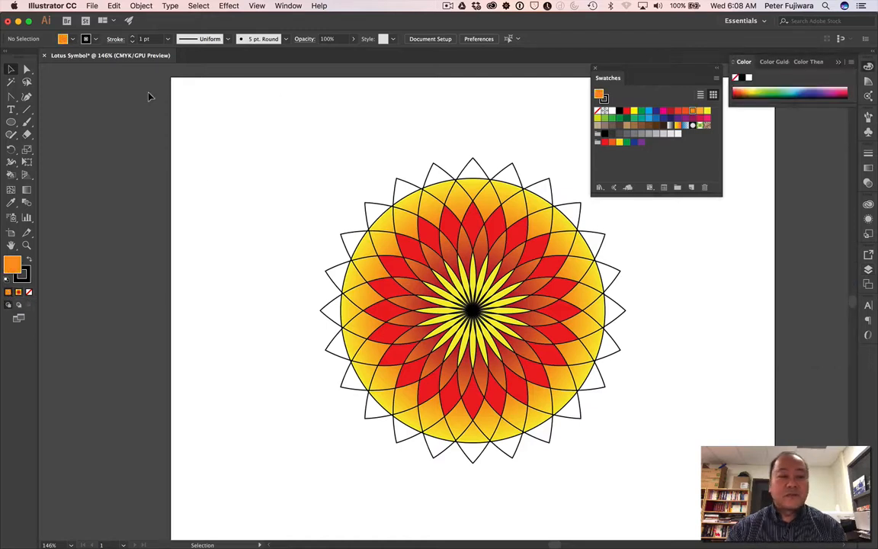
pyautogui.click(11, 122)
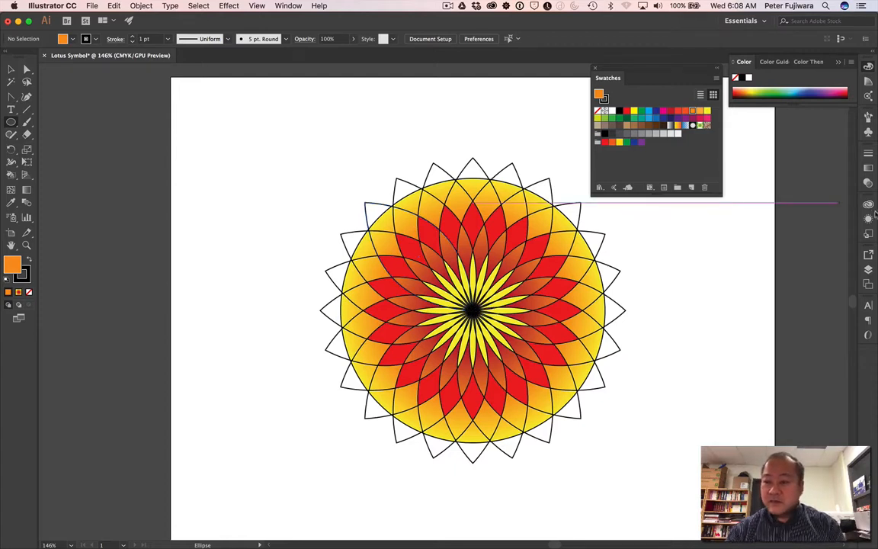
pyautogui.click(868, 270)
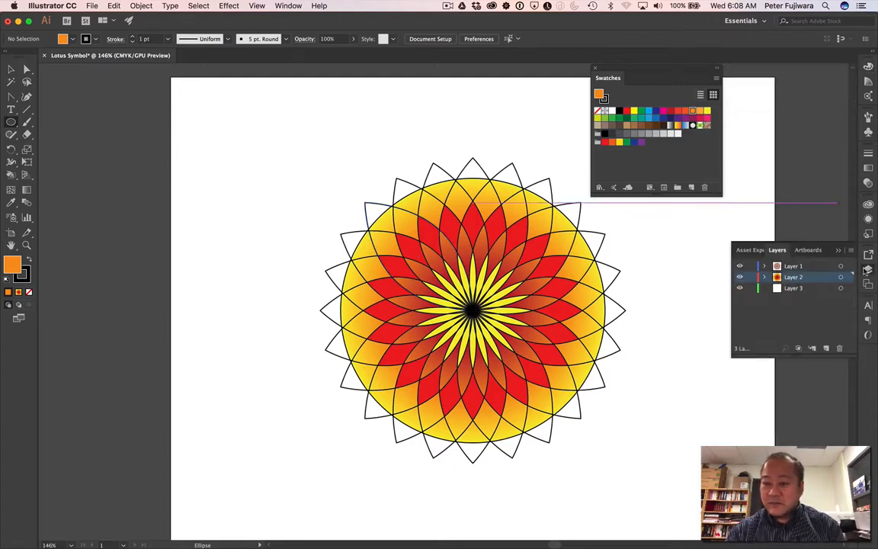
pyautogui.click(818, 288)
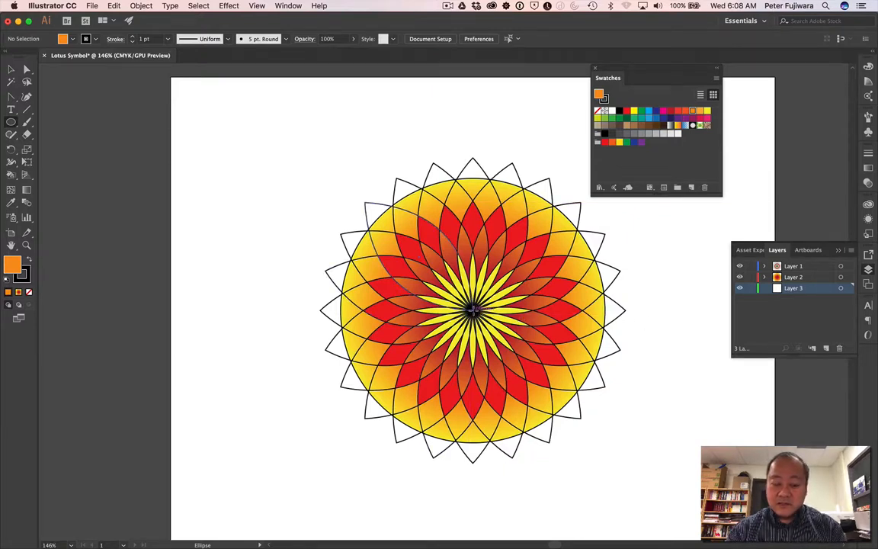
pyautogui.hotkey('alt', 'shift')
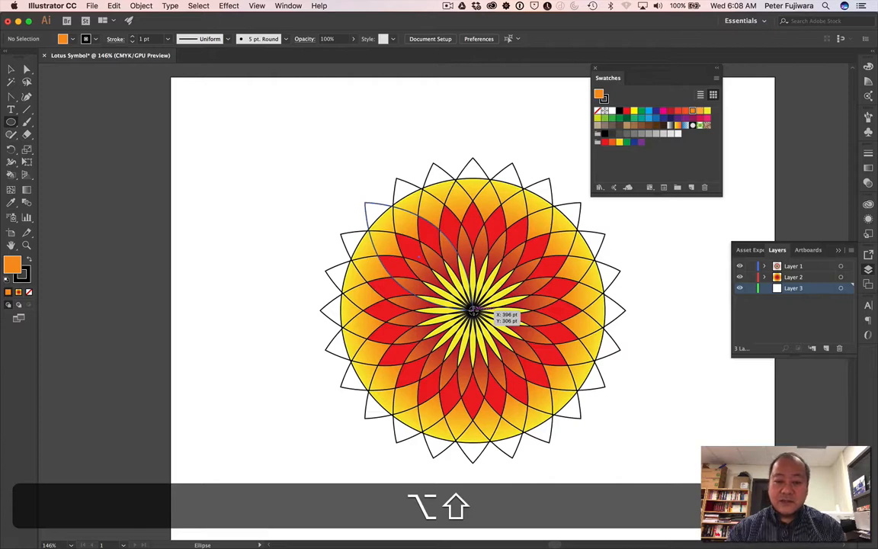
pyautogui.moveTo(473, 310); pyautogui.dragTo(330, 147)
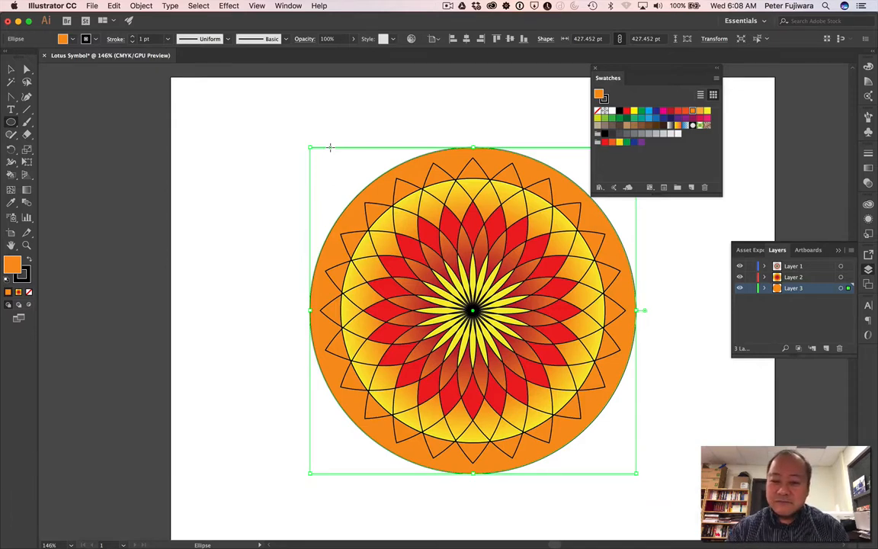
pyautogui.click(867, 270)
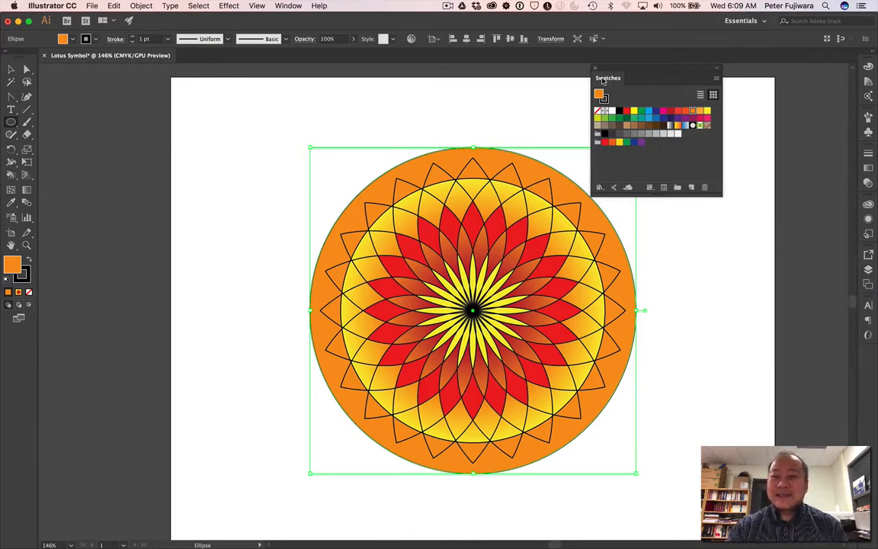
pyautogui.moveTo(603, 81); pyautogui.dragTo(731, 82)
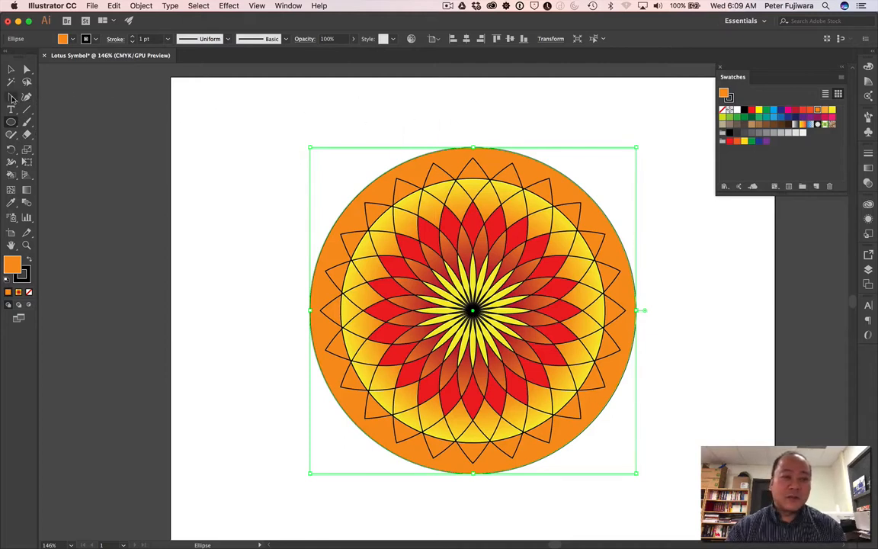
# Try drawing a three-point S-curve with no fill above the orange circle using the Pen tool, and undo it
pyautogui.moveTo(12, 98); pyautogui.dragTo(34, 100)
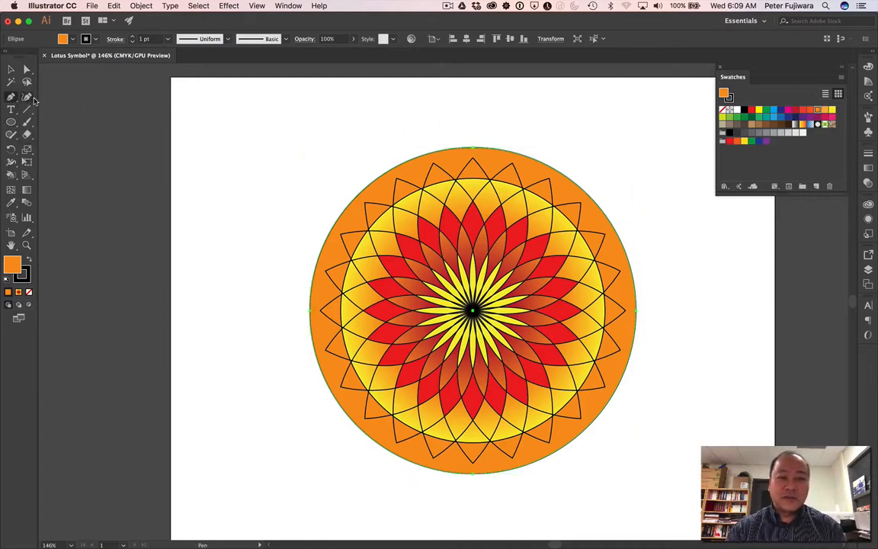
pyautogui.click(473, 106)
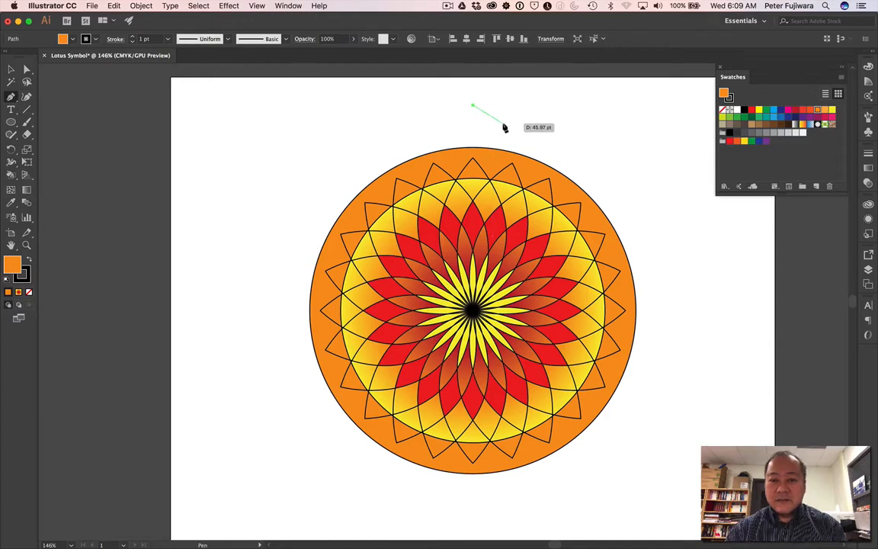
pyautogui.moveTo(503, 124); pyautogui.dragTo(525, 149)
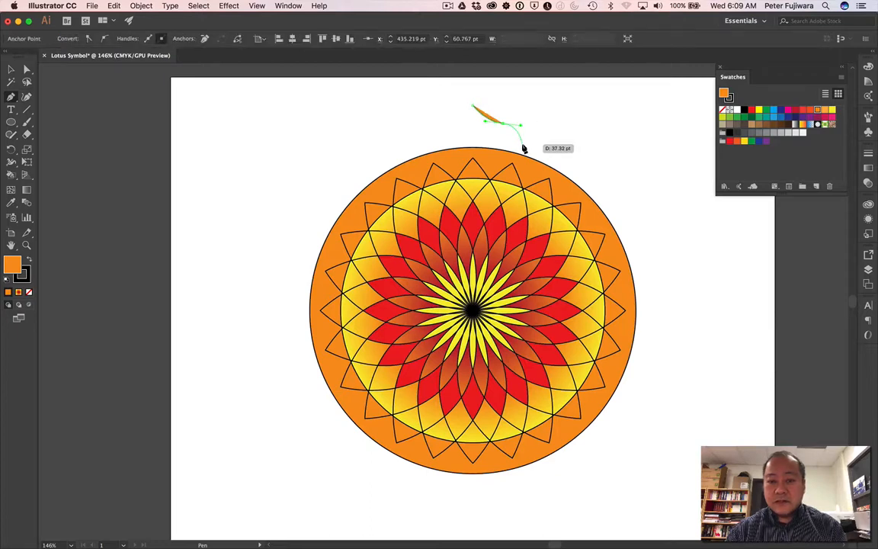
pyautogui.click(523, 144)
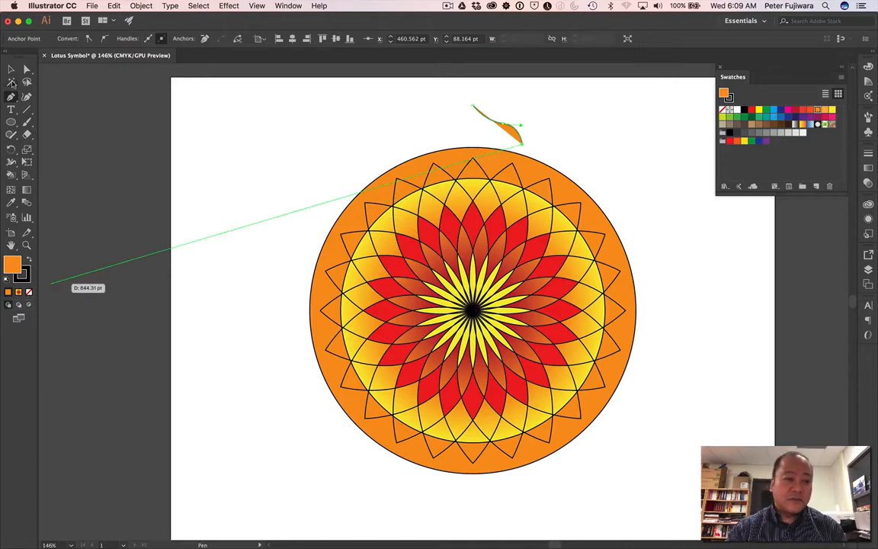
pyautogui.click(12, 70)
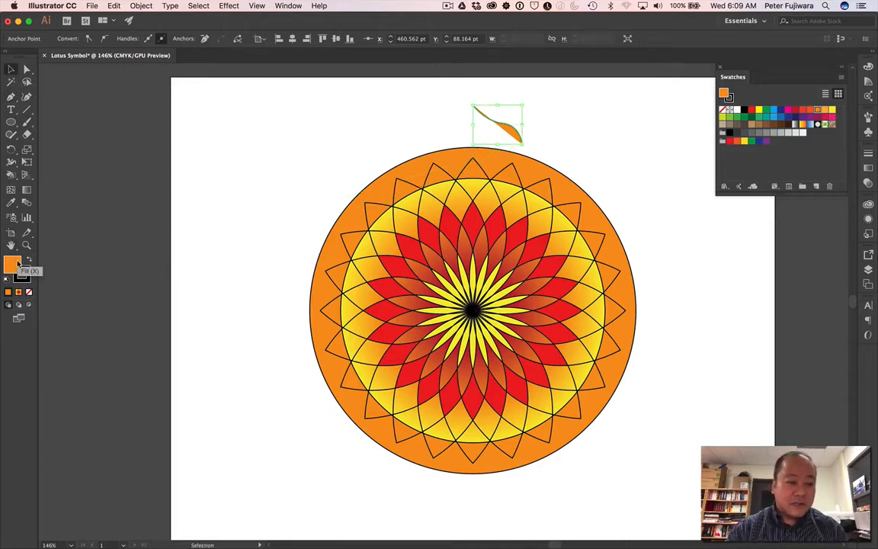
pyautogui.click(28, 293)
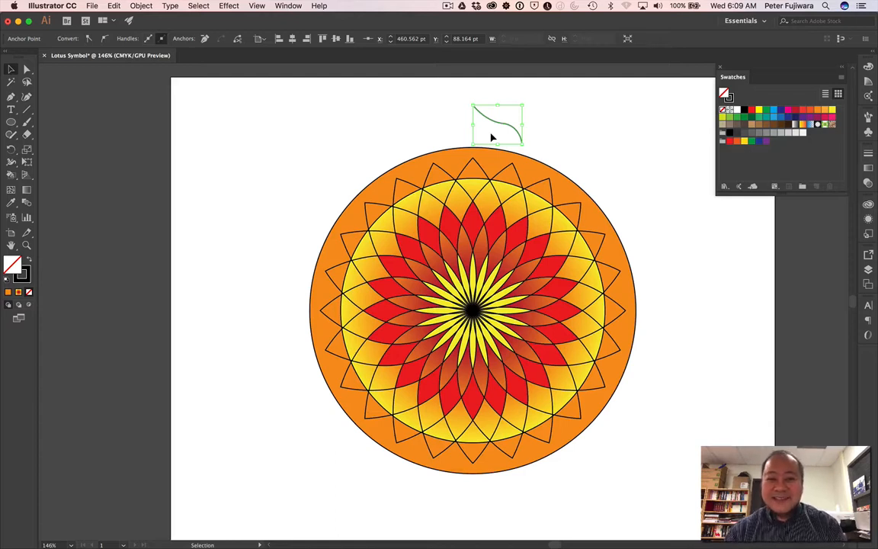
pyautogui.press('super+z')
pyautogui.press('super+z')
pyautogui.press('super+z')
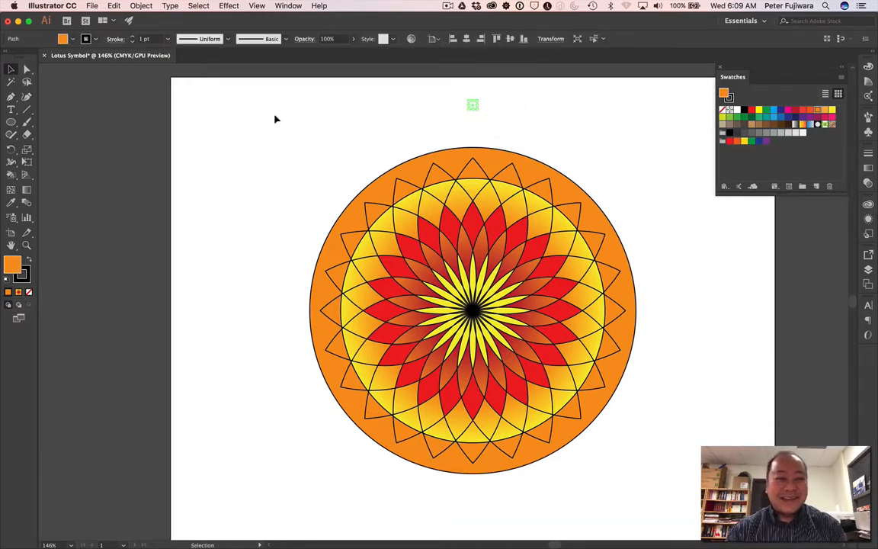
pyautogui.press('super+z')
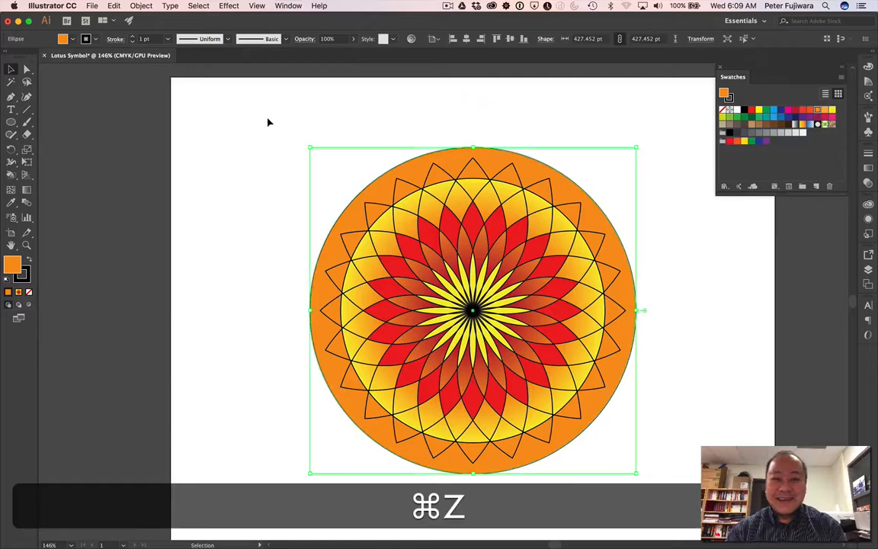
pyautogui.click(11, 97)
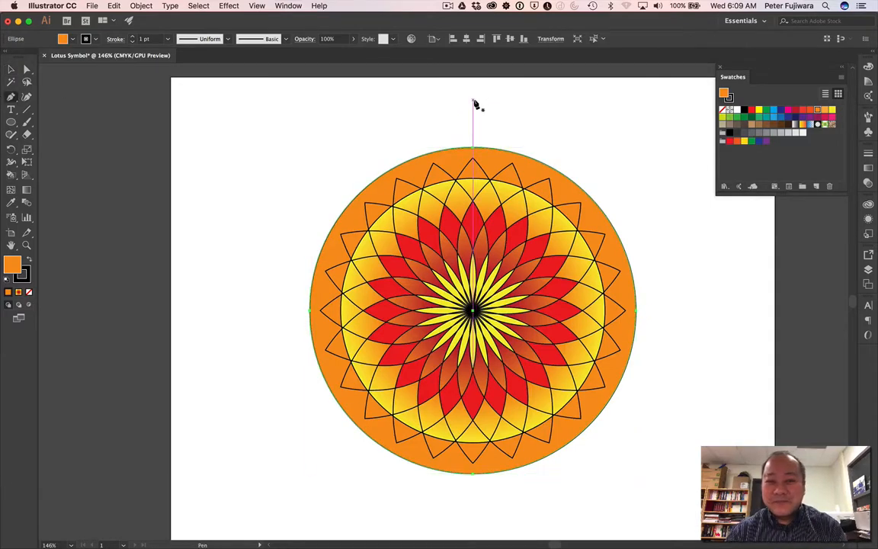
pyautogui.click(474, 101)
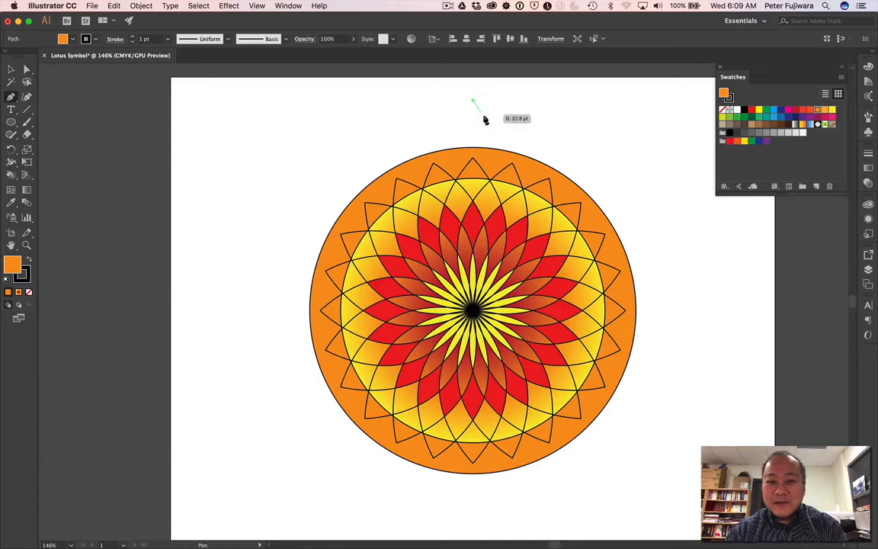
pyautogui.moveTo(476, 124); pyautogui.dragTo(507, 135)
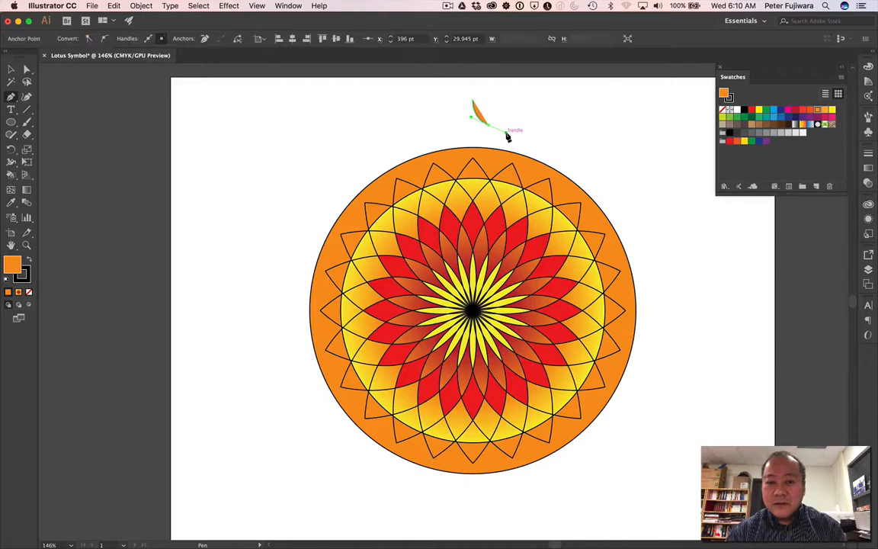
pyautogui.press('super+z')
pyautogui.press('super+z')
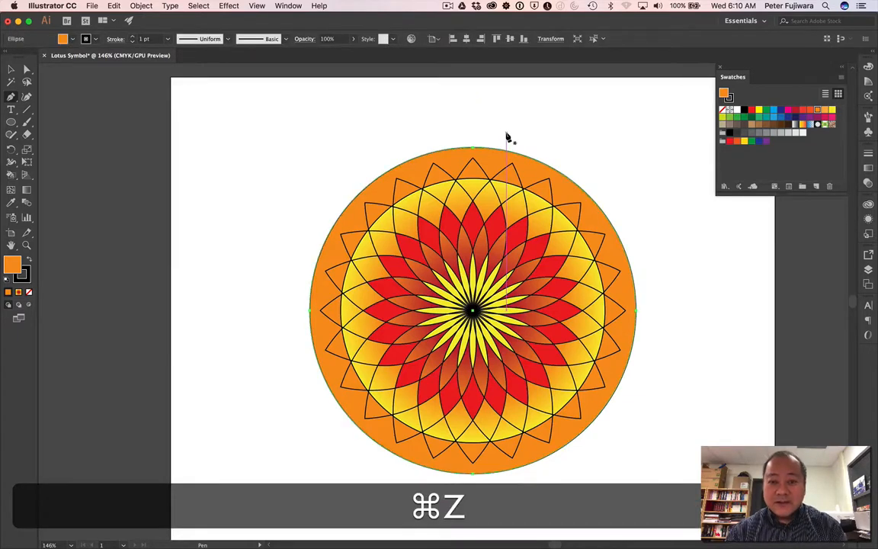
# Draw a three-point S-curve above the circle from its vertical centerline to about X 446 pt, Y 73 pt, and remove its fill
pyautogui.click(473, 100)
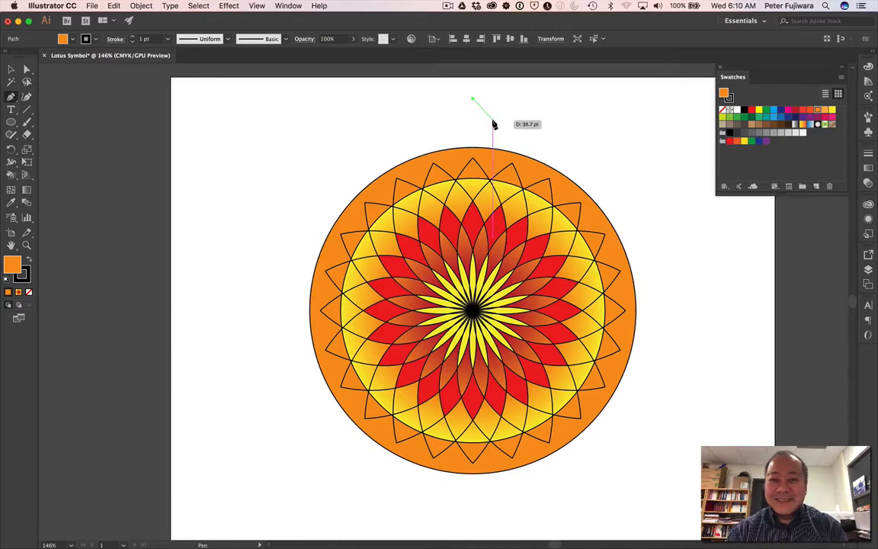
pyautogui.moveTo(493, 123); pyautogui.dragTo(513, 141)
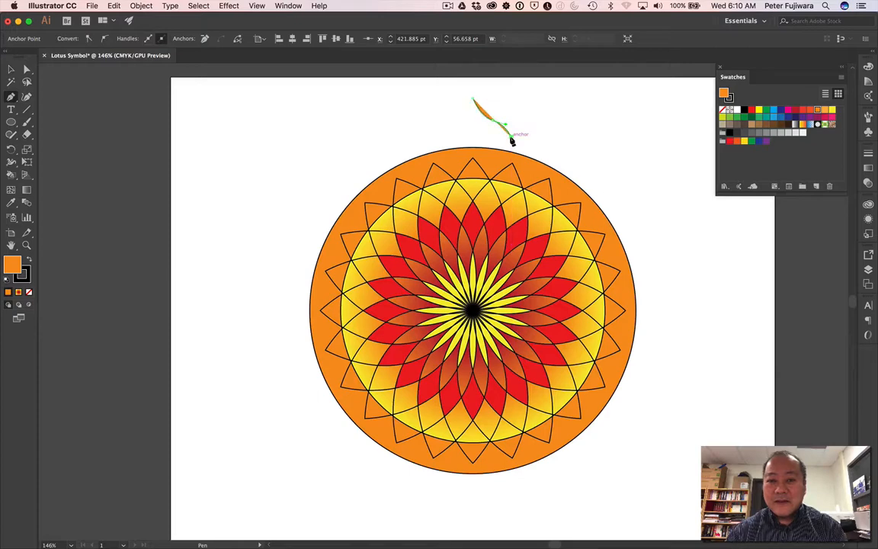
pyautogui.press('super+z')
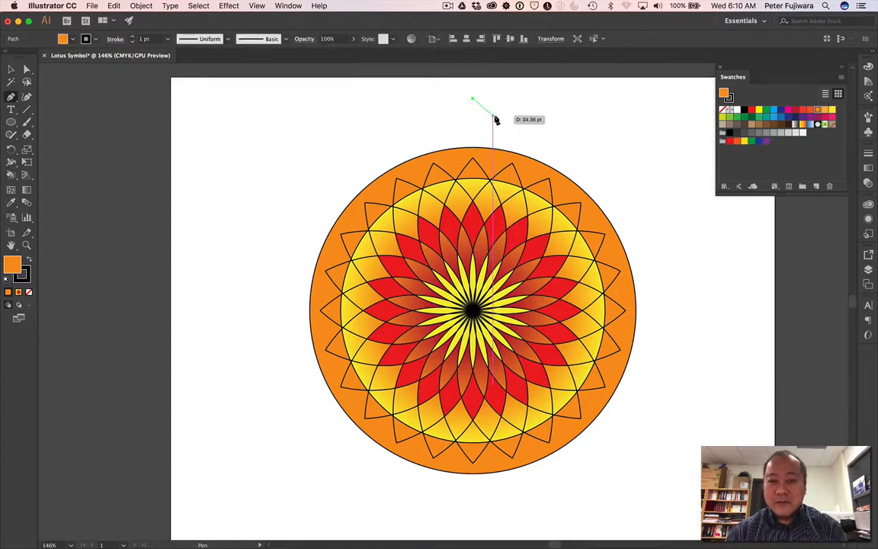
pyautogui.moveTo(494, 117); pyautogui.dragTo(511, 136)
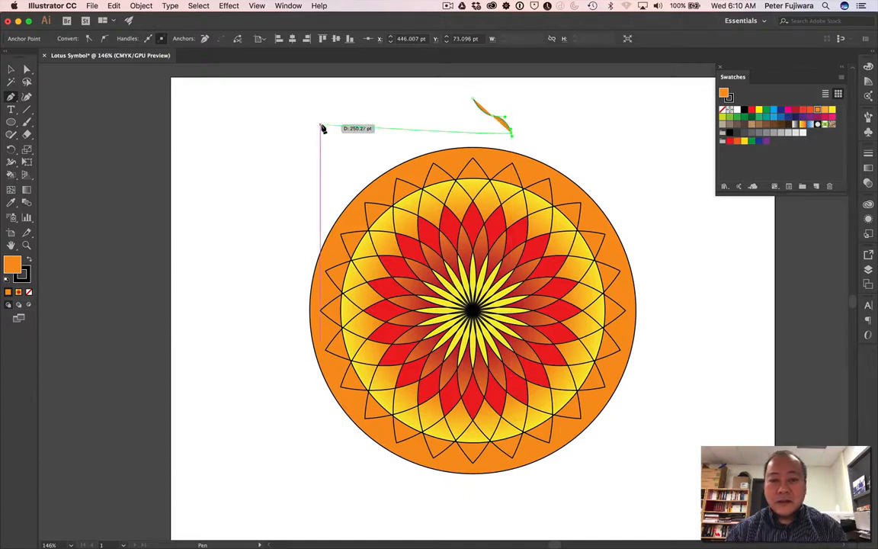
pyautogui.click(11, 69)
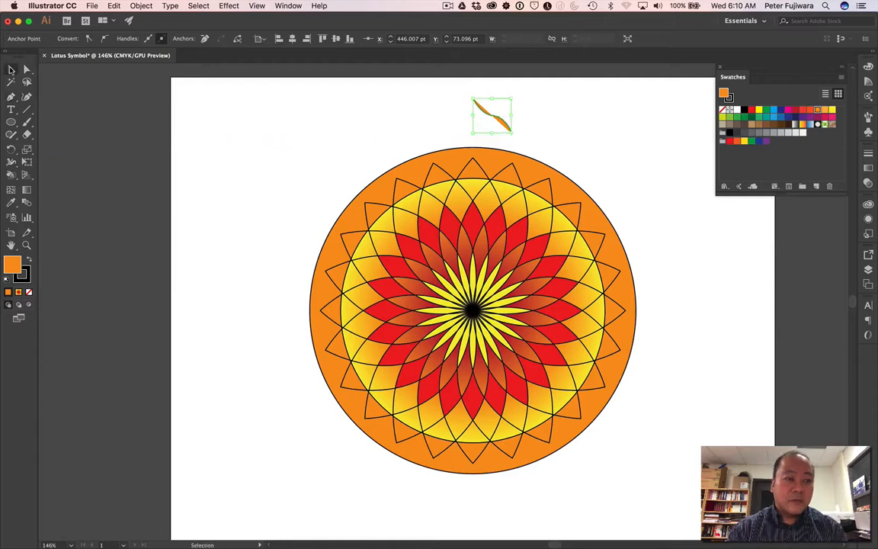
pyautogui.click(29, 293)
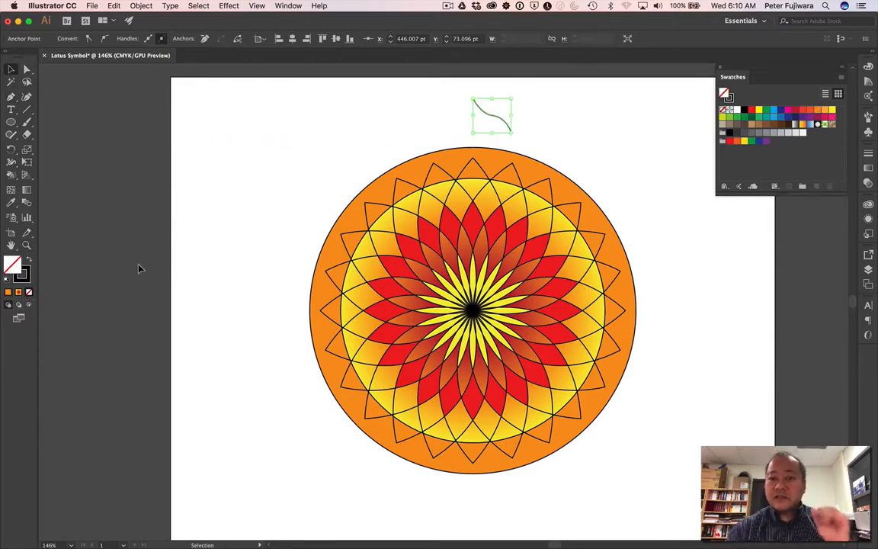
# Reselect the S-curve above the circle and copy it to the clipboard
pyautogui.click(496, 123)
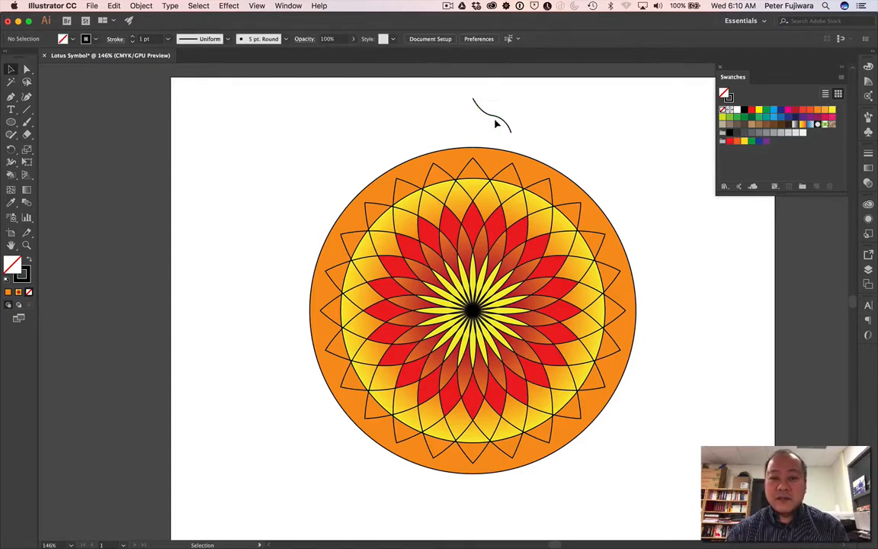
pyautogui.click(499, 121)
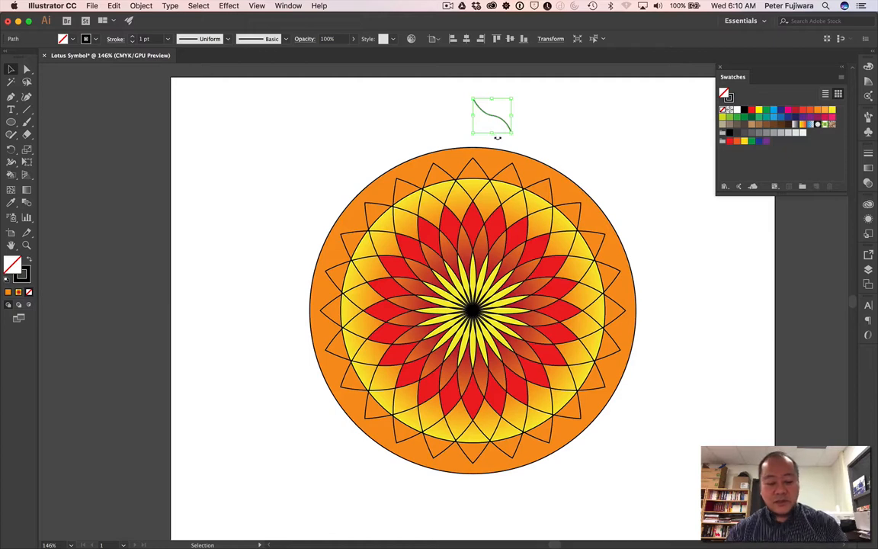
pyautogui.press('super+c')
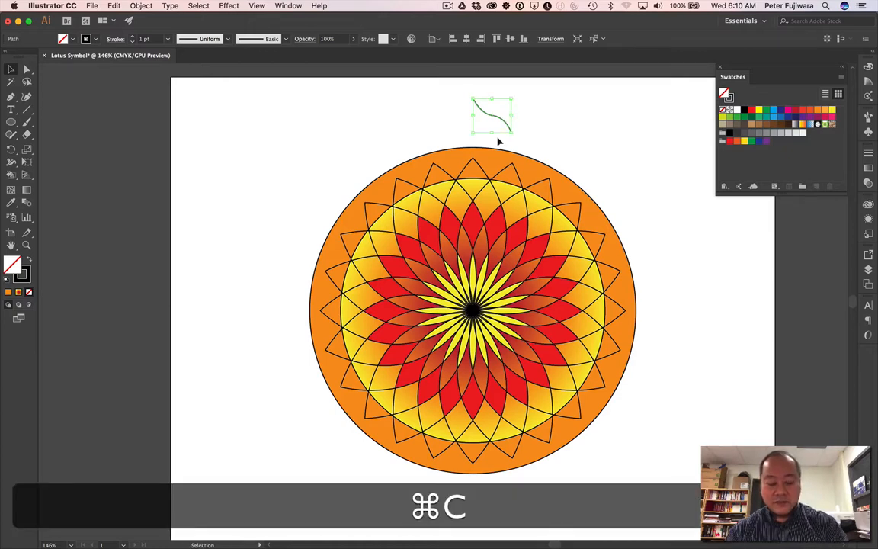
# Try pasting a copy of the S-curve and moving it off the flower, and undo back past the S-curve's fill removal
pyautogui.press('super+v')
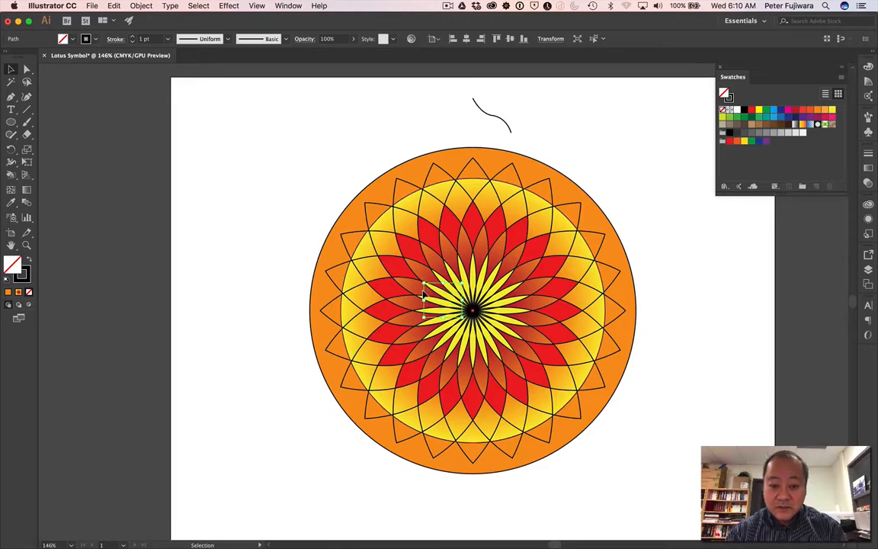
pyautogui.moveTo(424, 296); pyautogui.dragTo(408, 221)
pyautogui.press('super+z')
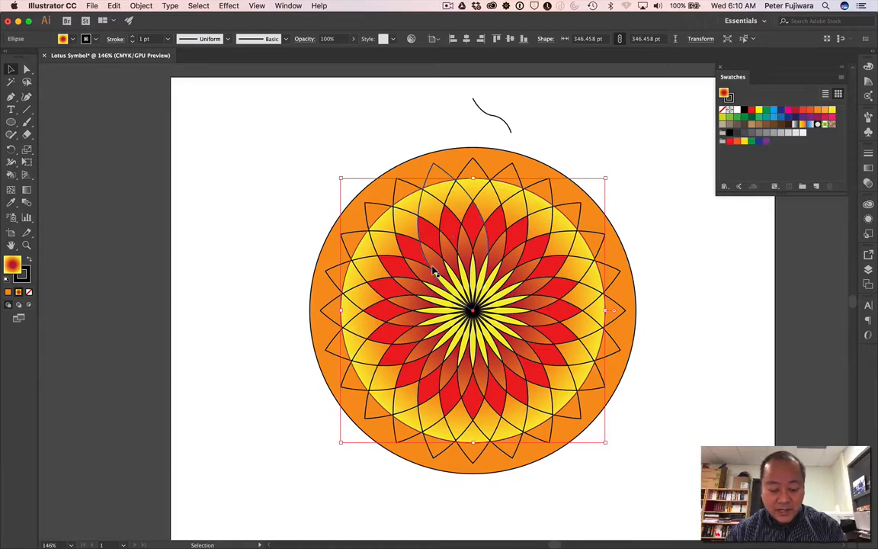
pyautogui.press('super+z')
pyautogui.press('super+z')
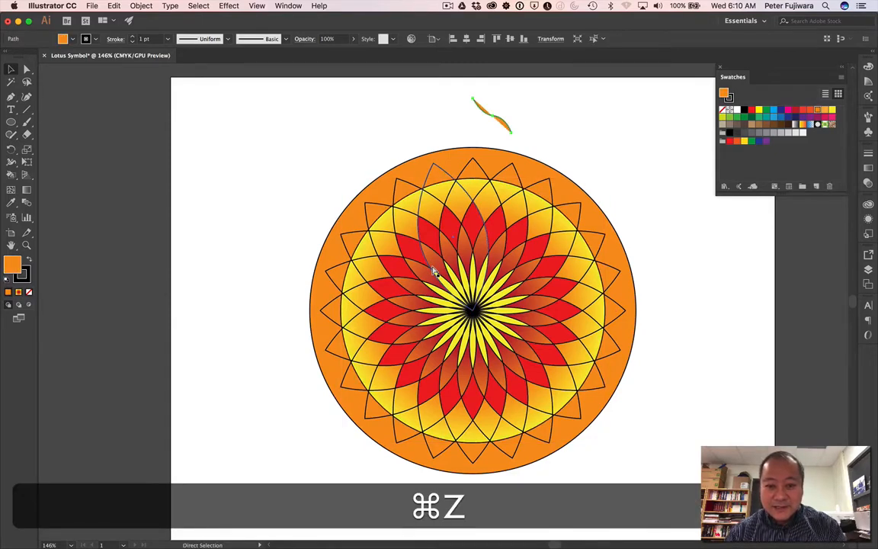
# Set the fill of the S-curve above the orange circle to none again
pyautogui.press('v')
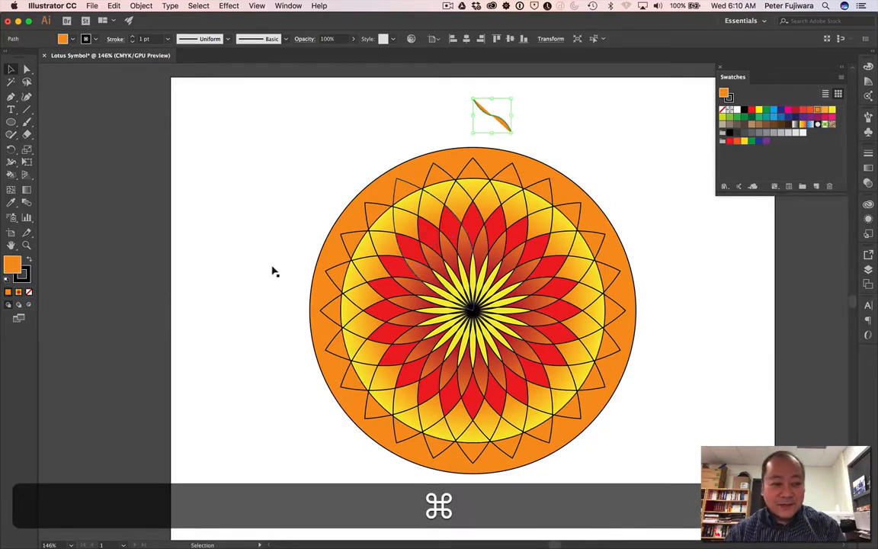
pyautogui.click(29, 292)
pyautogui.press('super')
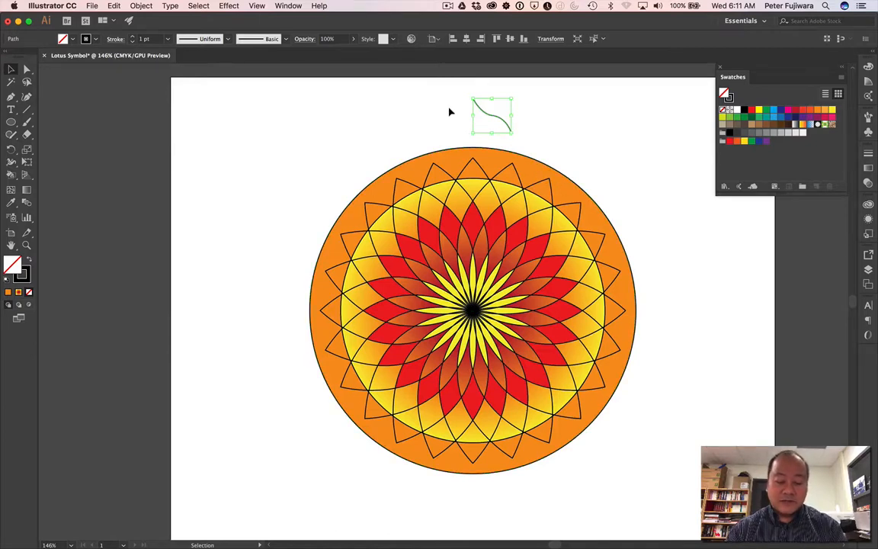
# Copy the unfilled S-curve above the orange circle and paste a duplicate of it
pyautogui.press('super+space')
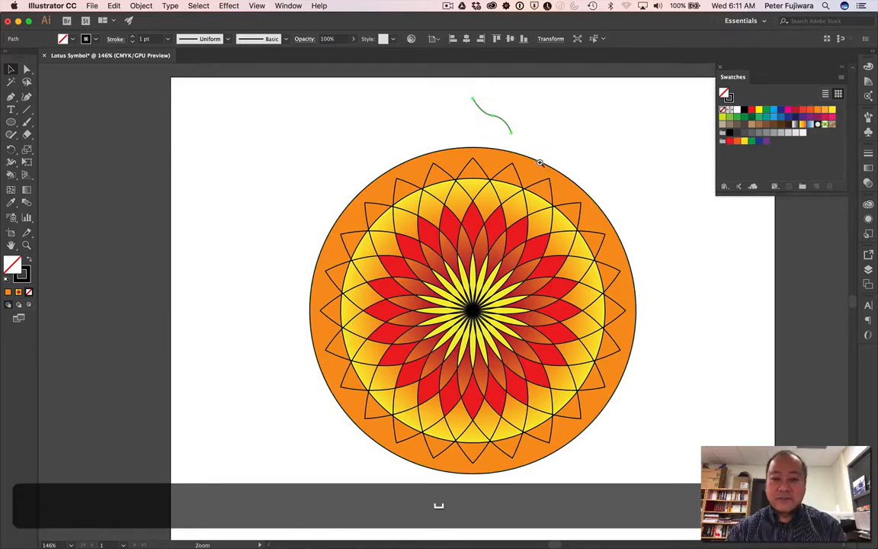
pyautogui.moveTo(537, 188); pyautogui.dragTo(660, 277)
pyautogui.scroll(5, 616, 132)
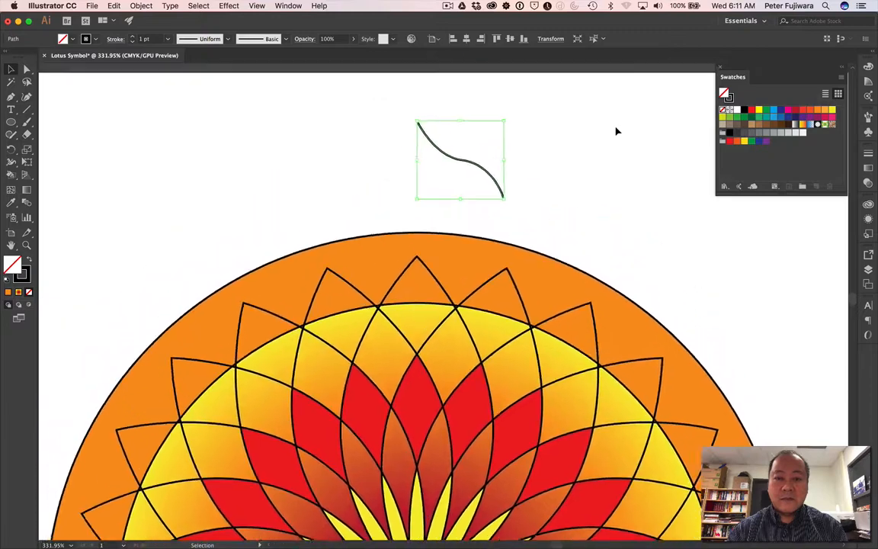
pyautogui.press('space')
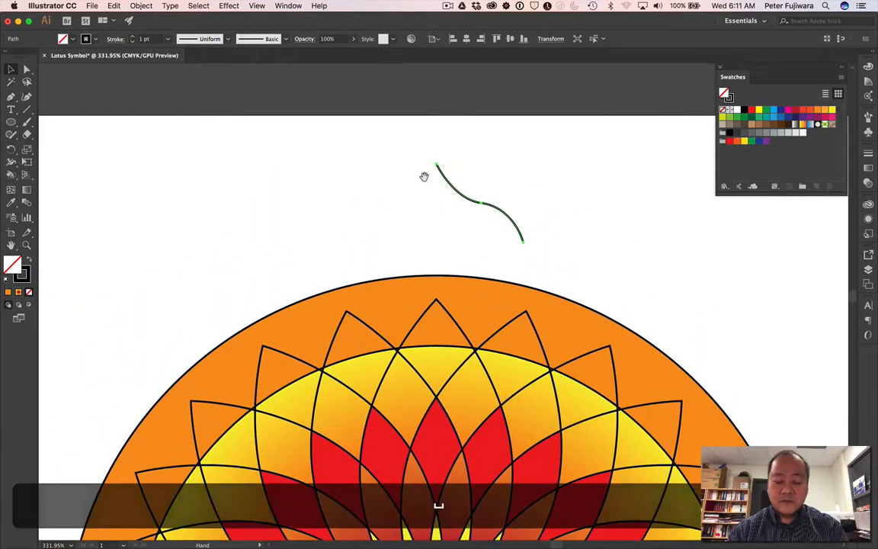
pyautogui.press('super+space')
pyautogui.moveTo(425, 178); pyautogui.dragTo(443, 196)
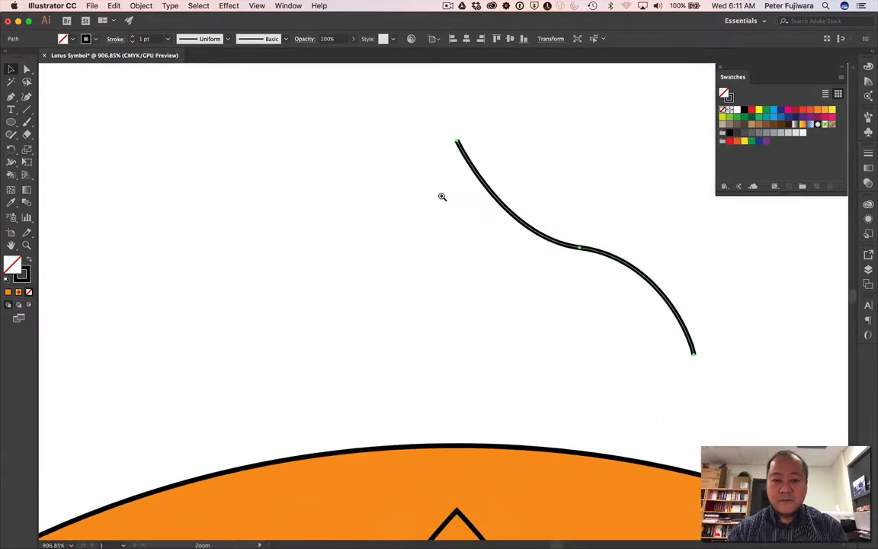
pyautogui.press('super')
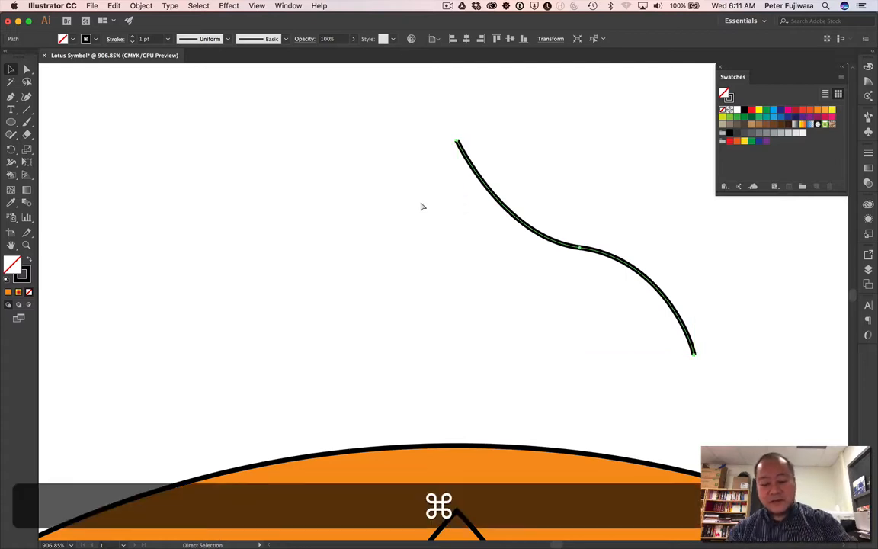
pyautogui.press('super+c')
pyautogui.press('super+v')
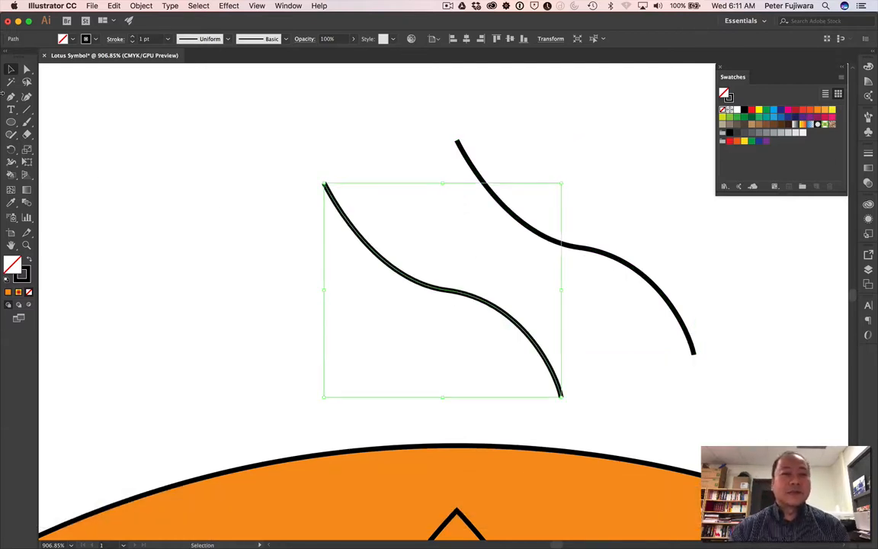
# Reflect the pasted S-curve across the vertical axis and place it as the left half, its upper end meeting the original's upper end
pyautogui.click(142, 5)
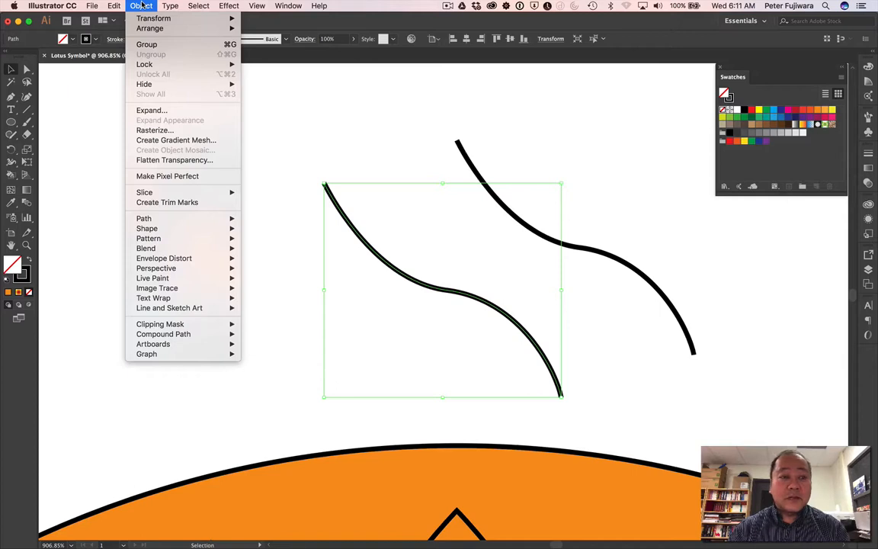
pyautogui.moveTo(152, 17)
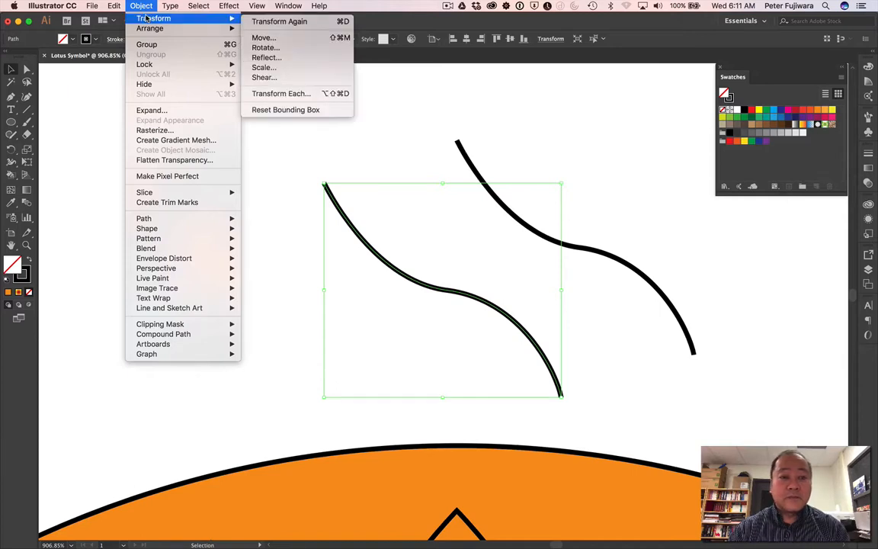
pyautogui.click(266, 58)
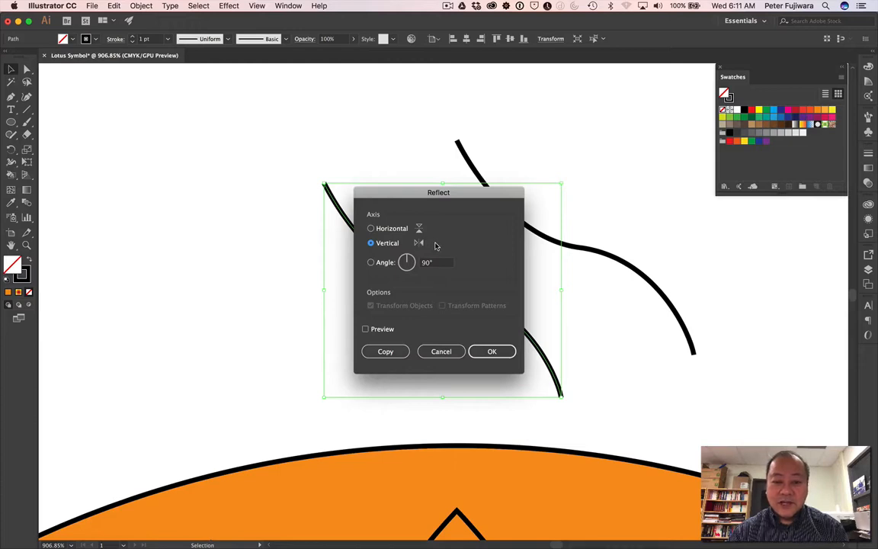
pyautogui.click(492, 350)
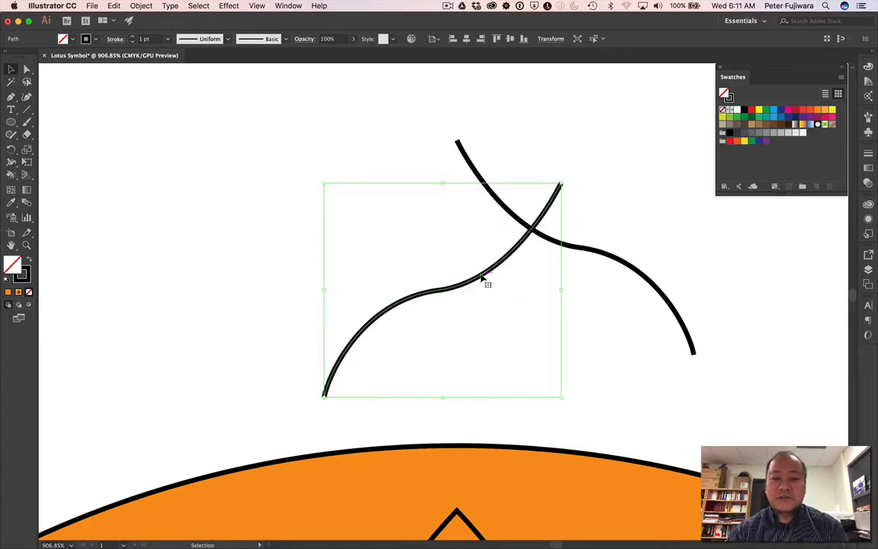
pyautogui.moveTo(481, 278); pyautogui.dragTo(381, 241)
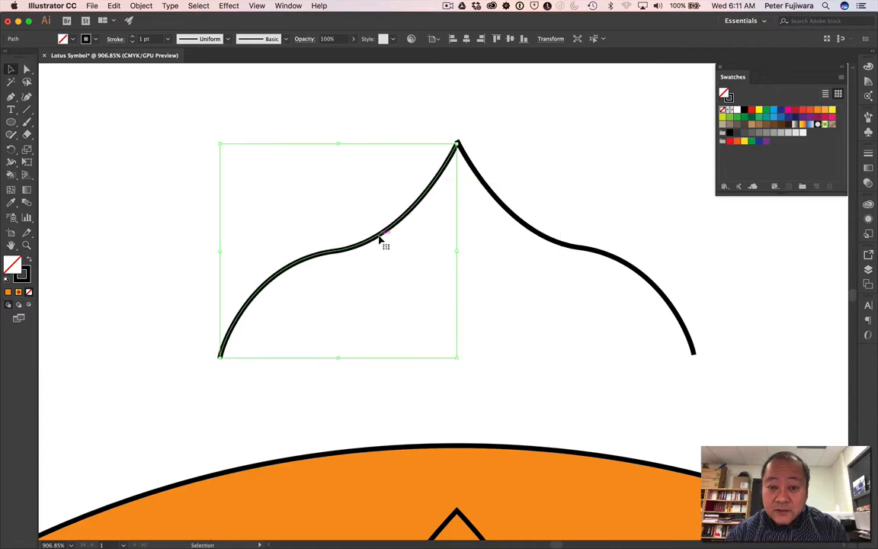
# Try joining the two mirrored S-curves into one path, and undo the join
pyautogui.keyDown('shift'); pyautogui.click(552, 242); pyautogui.keyUp('shift')
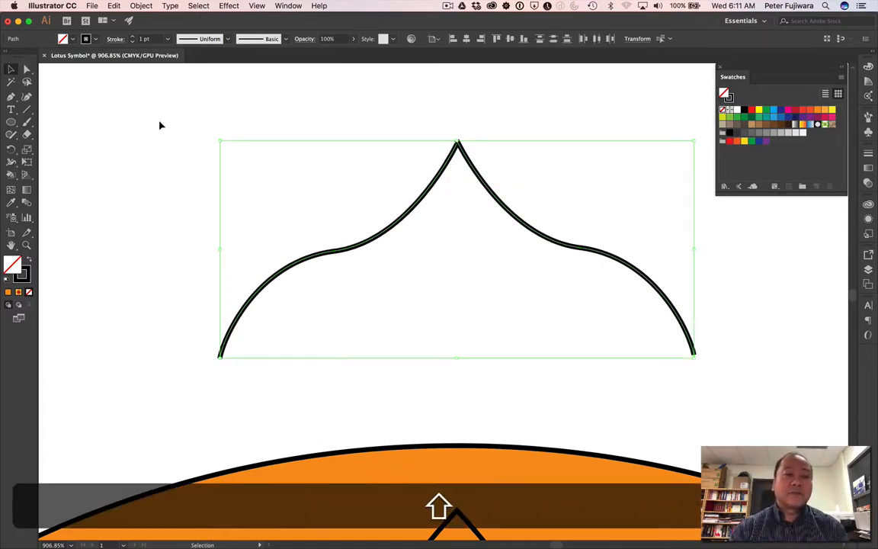
pyautogui.click(141, 6)
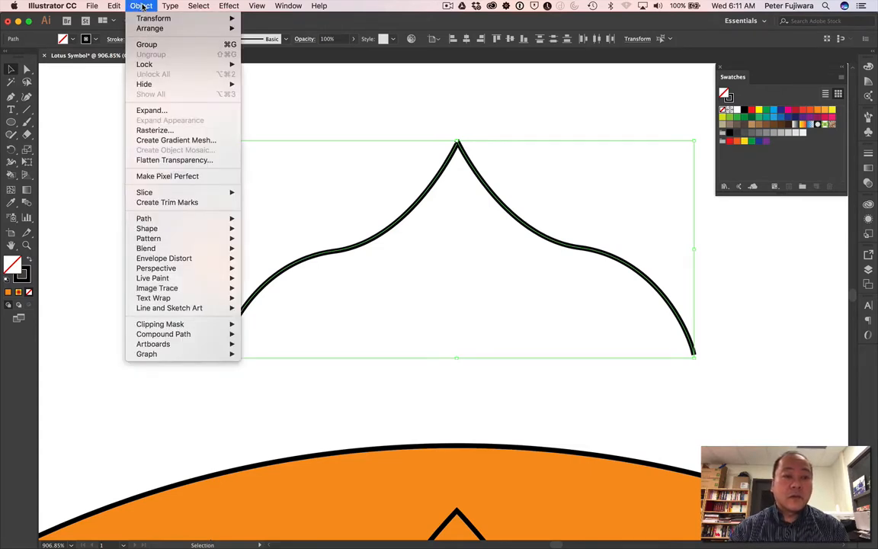
pyautogui.moveTo(192, 221)
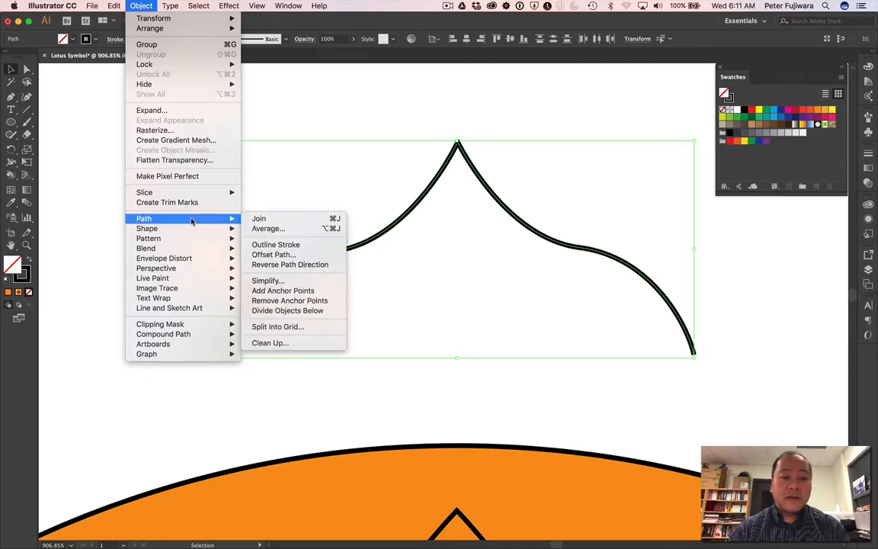
pyautogui.click(271, 219)
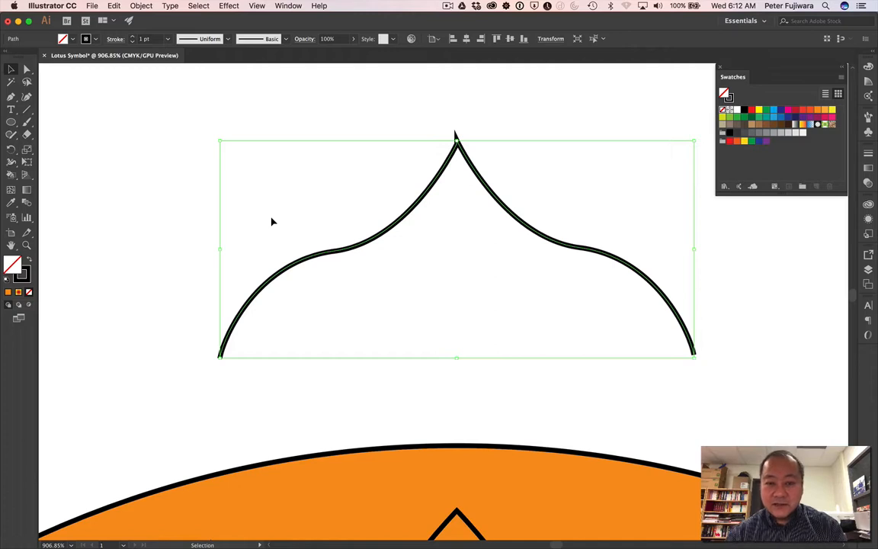
pyautogui.press('super+z')
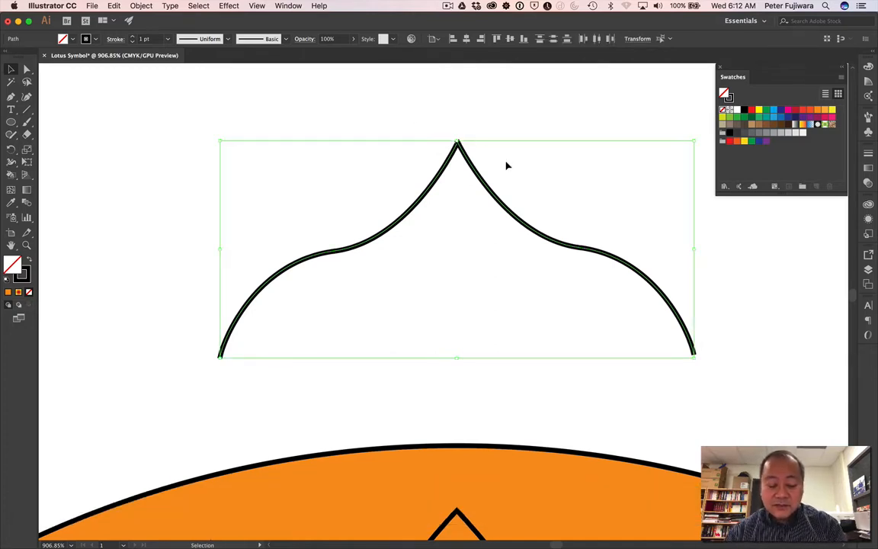
# Nudge the left S-curve so its upper endpoint coincides exactly with the right S-curve's upper endpoint, and deselect it
pyautogui.press('super+space')
pyautogui.moveTo(502, 167); pyautogui.dragTo(618, 264)
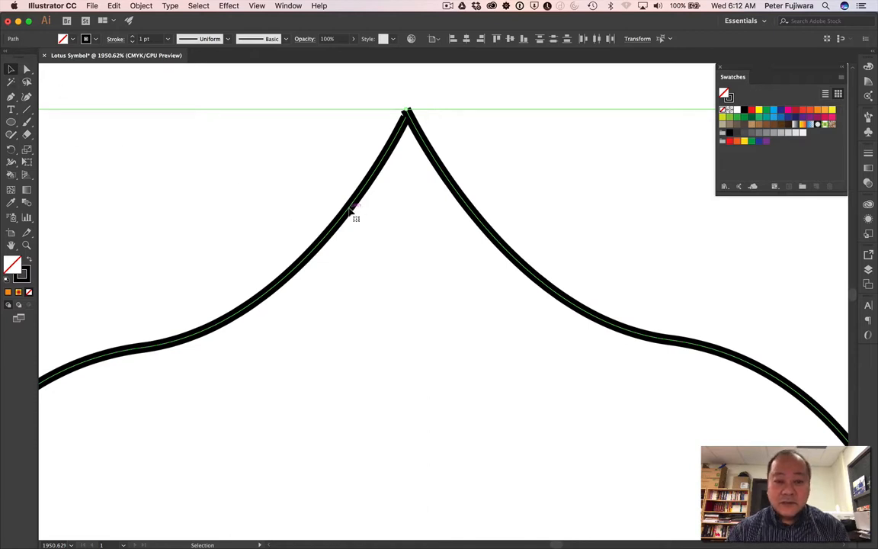
pyautogui.moveTo(350, 208); pyautogui.dragTo(351, 208)
pyautogui.press('super')
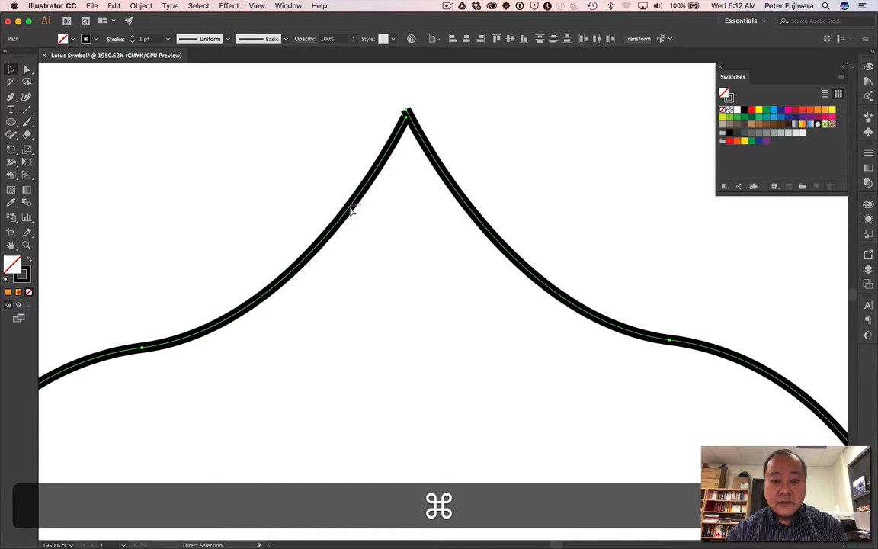
pyautogui.press('super+z')
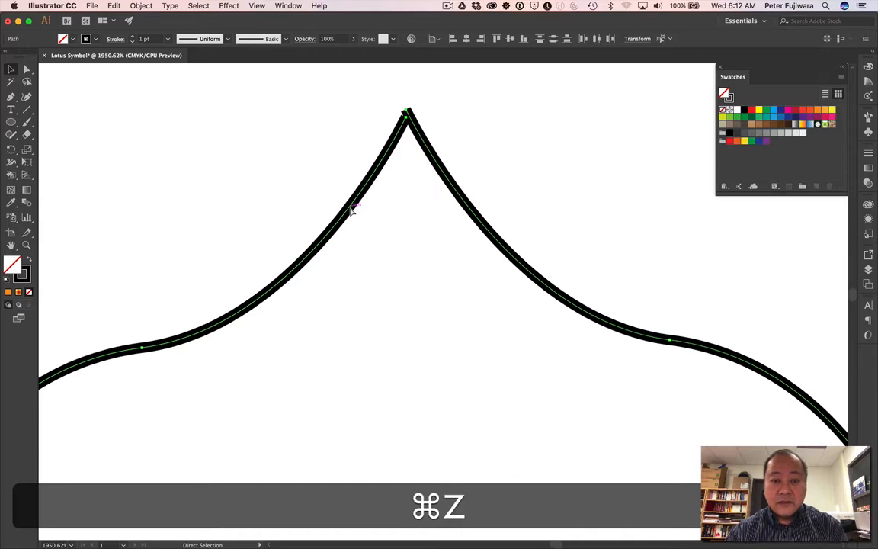
pyautogui.moveTo(350, 207); pyautogui.dragTo(348, 208)
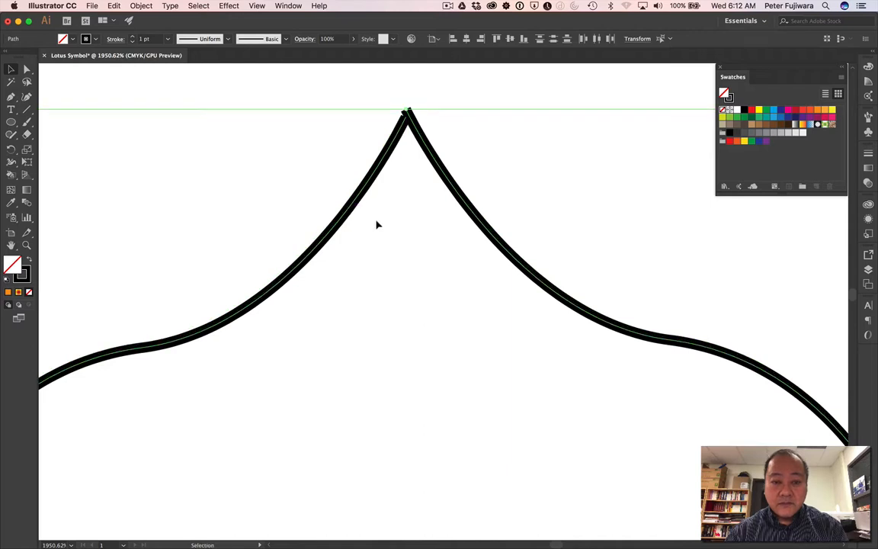
pyautogui.click(376, 223)
pyautogui.click(353, 208)
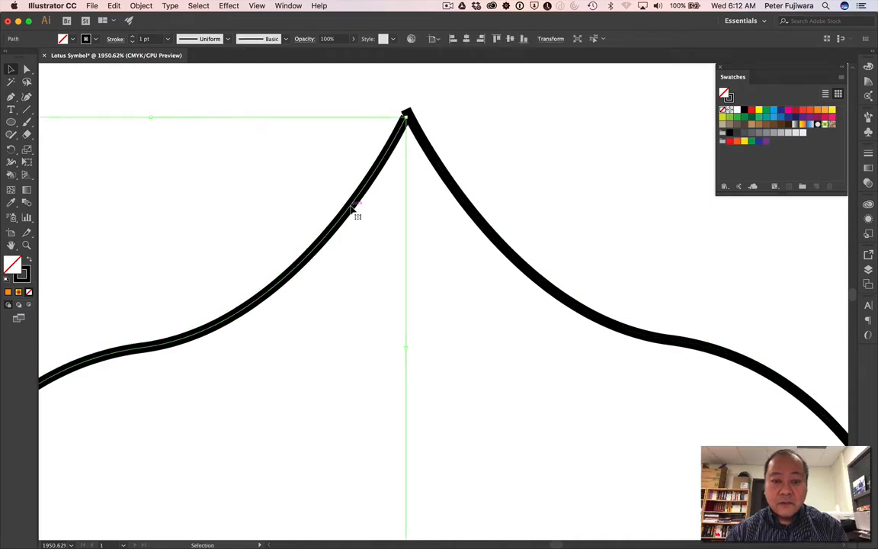
pyautogui.moveTo(352, 208); pyautogui.dragTo(355, 203)
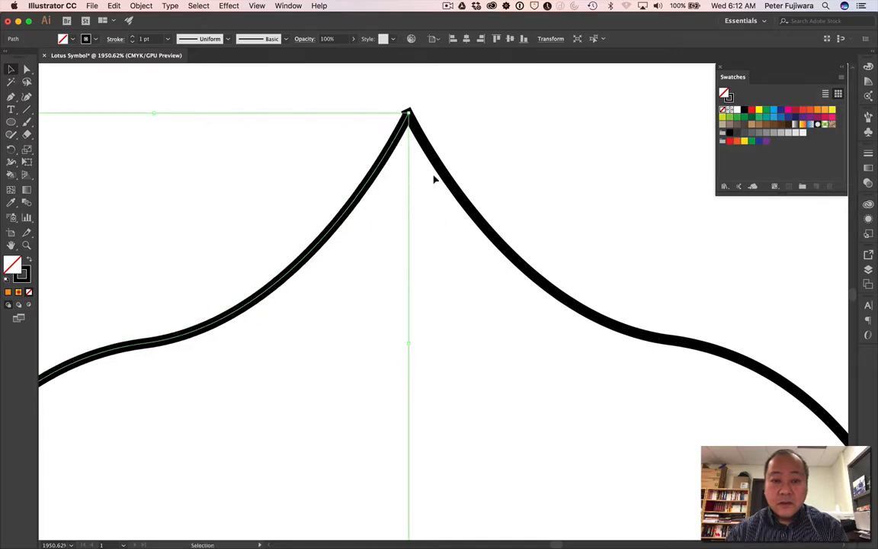
pyautogui.click(447, 176)
pyautogui.click(366, 184)
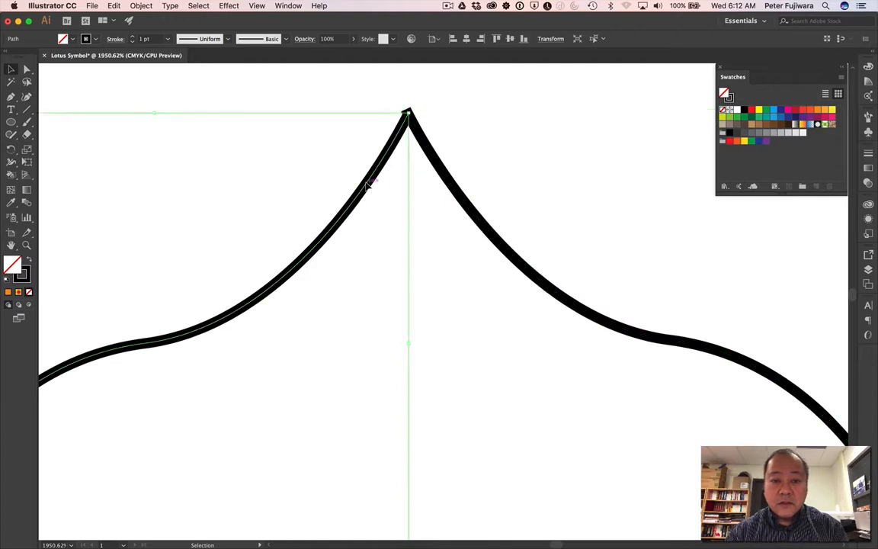
pyautogui.moveTo(367, 184); pyautogui.dragTo(368, 185)
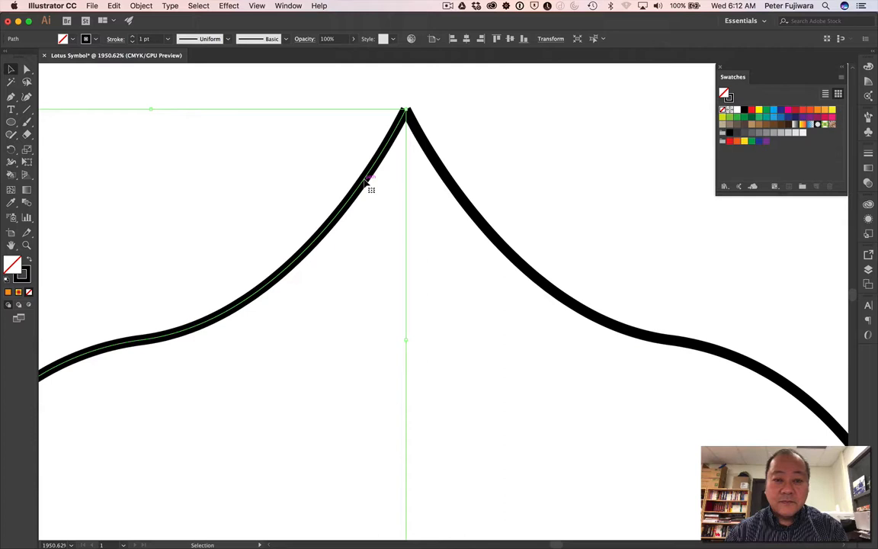
pyautogui.click(491, 161)
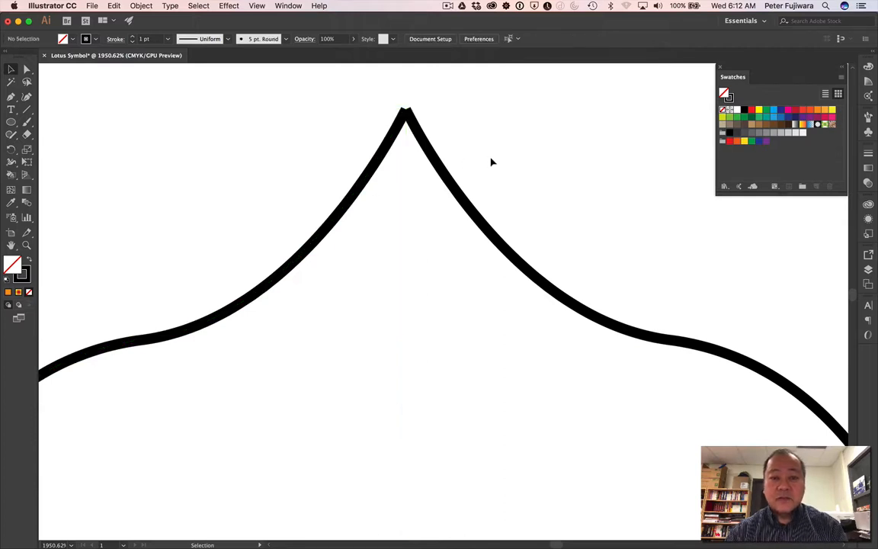
# Select both S-curves and join them into one path at the petal's tip
pyautogui.click(452, 183)
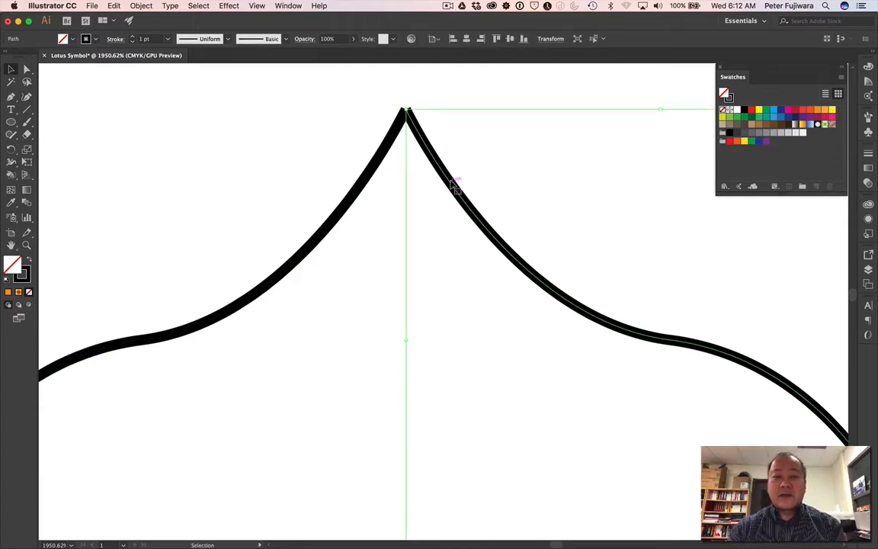
pyautogui.keyDown('shift'); pyautogui.click(367, 181); pyautogui.keyUp('shift')
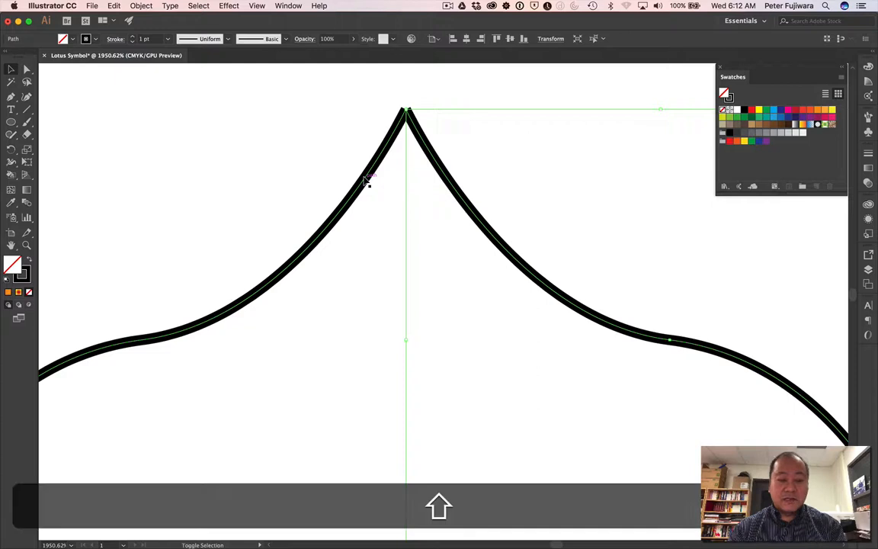
pyautogui.click(140, 6)
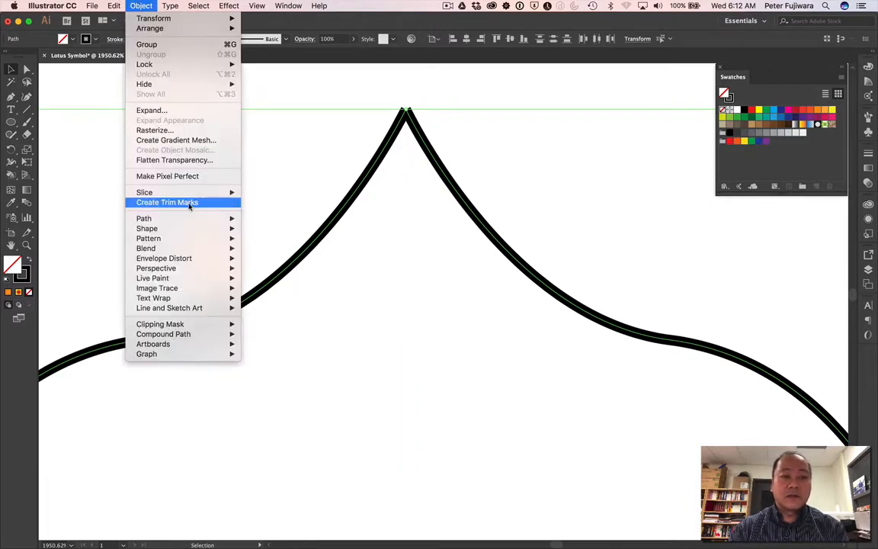
pyautogui.moveTo(221, 219)
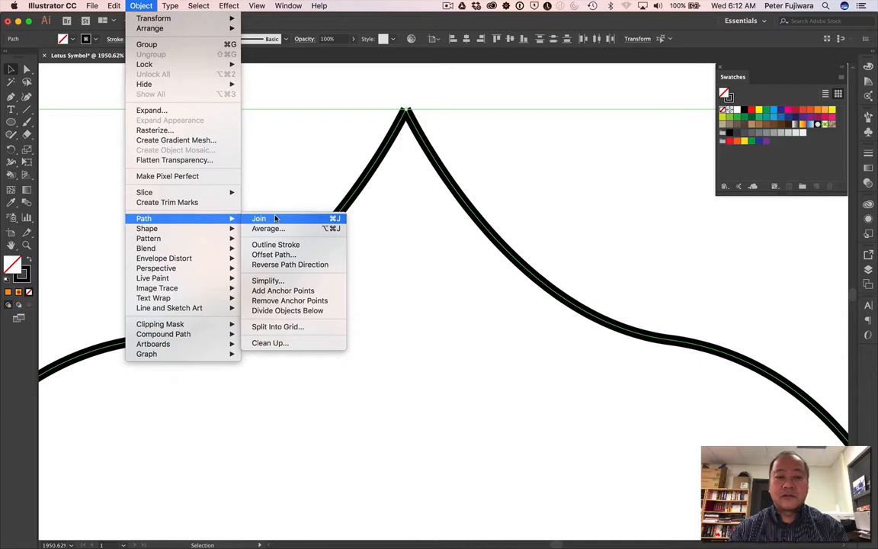
pyautogui.click(276, 219)
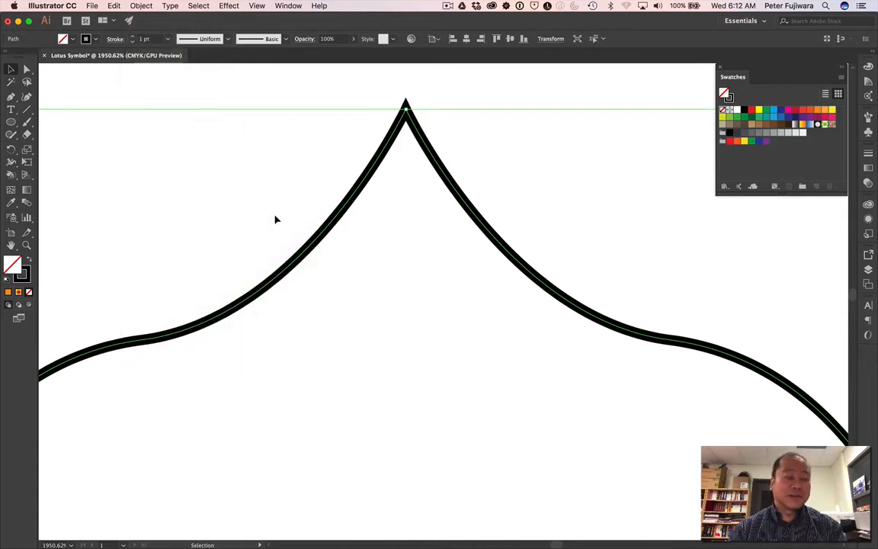
# Duplicate the joined petal outline and place the copy directly below the original, keeping their tips vertically aligned
pyautogui.press('super')
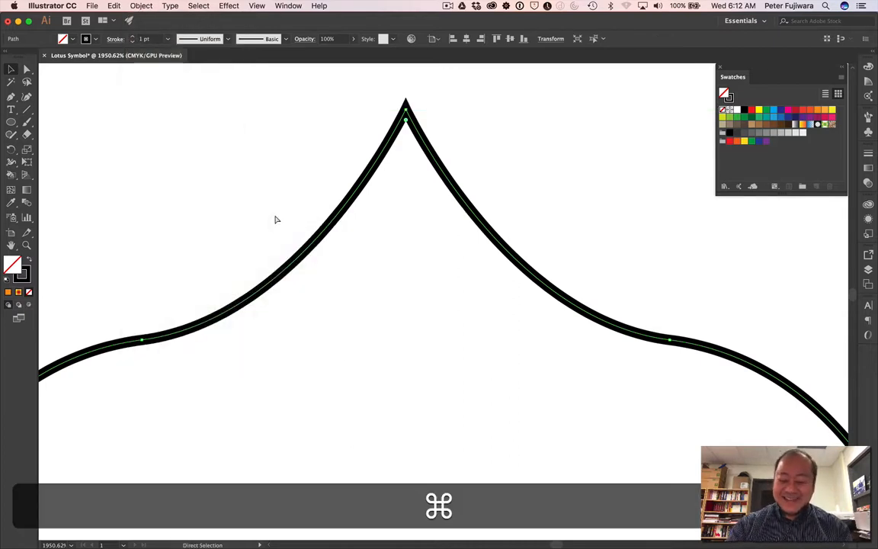
pyautogui.press('super+minus')
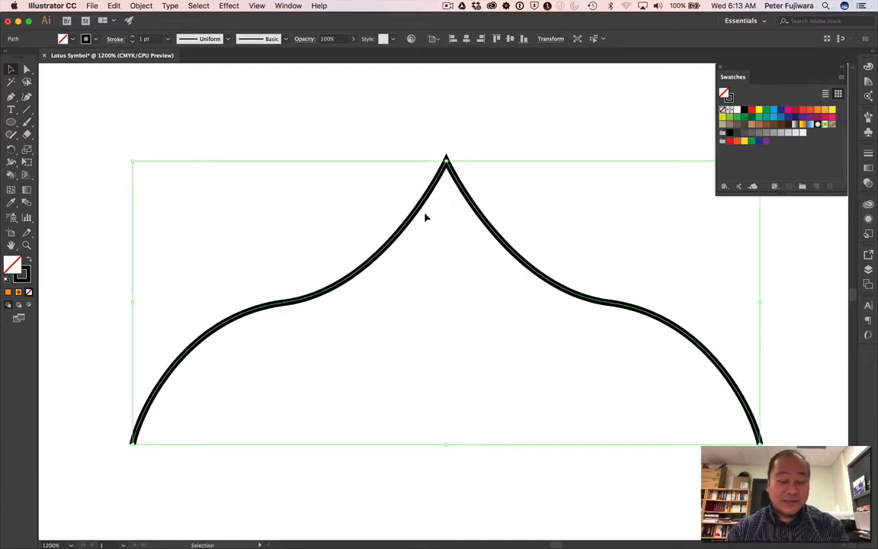
pyautogui.press('super+c')
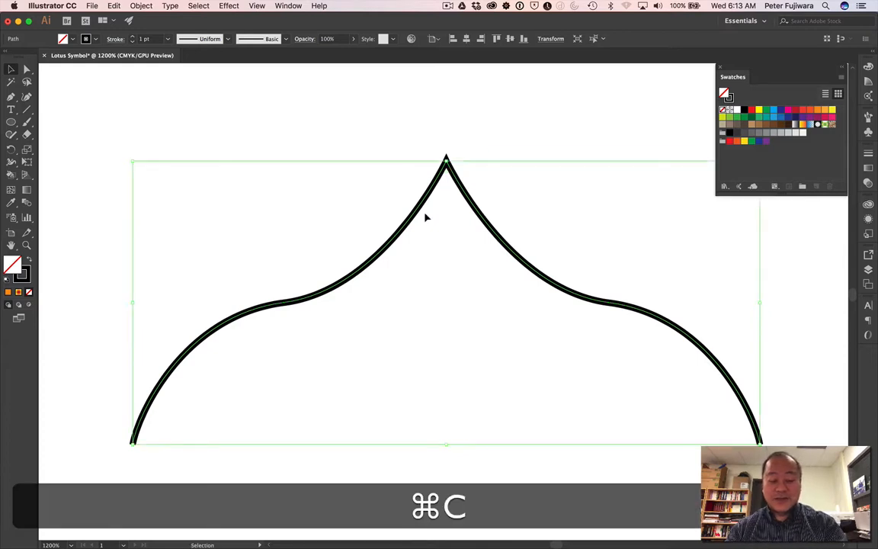
pyautogui.press('super+v')
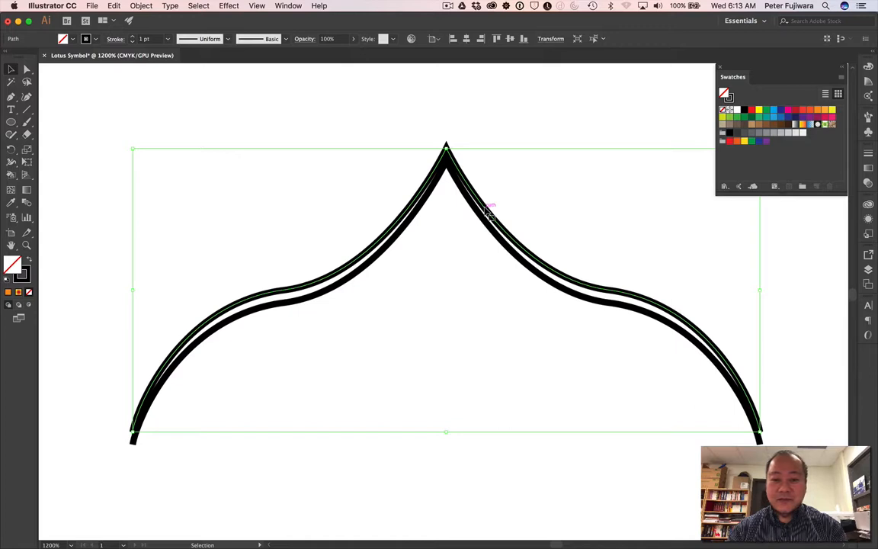
pyautogui.moveTo(489, 214); pyautogui.dragTo(486, 287)
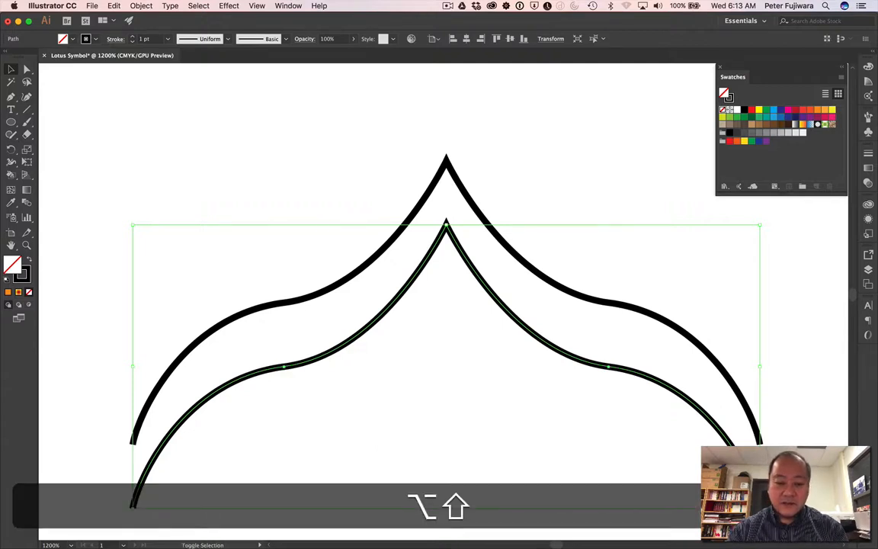
# Scale the copied outline down proportionally about its centre, raise it until its lower ends level with the original's, and deselect it
pyautogui.moveTo(132, 225); pyautogui.dragTo(187, 250)
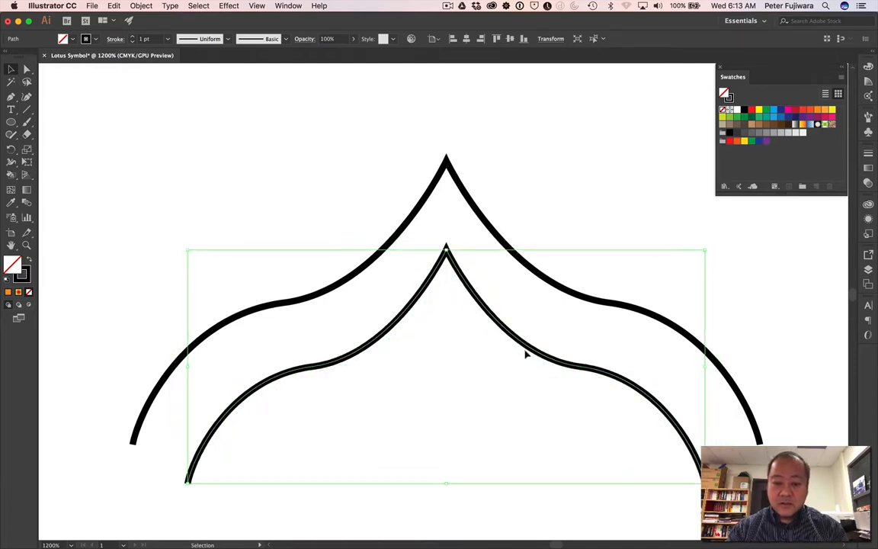
pyautogui.moveTo(523, 345); pyautogui.dragTo(525, 308)
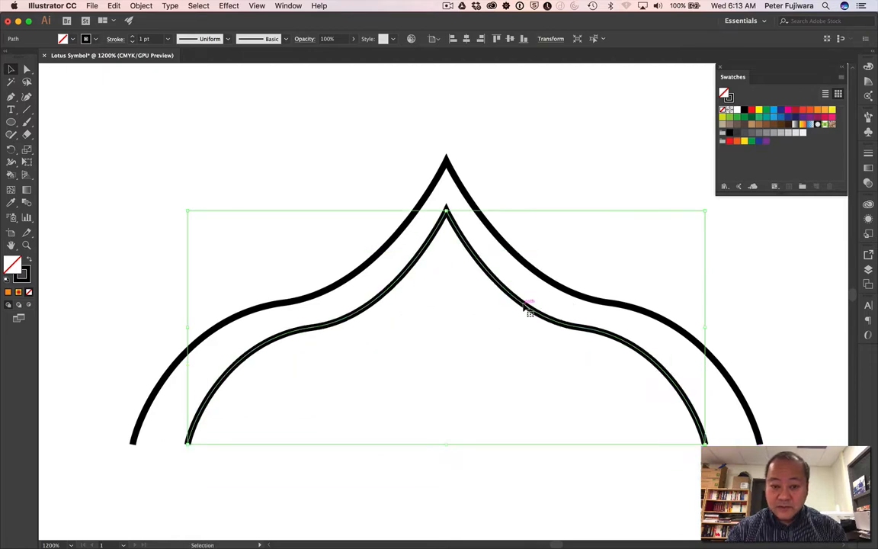
pyautogui.click(585, 252)
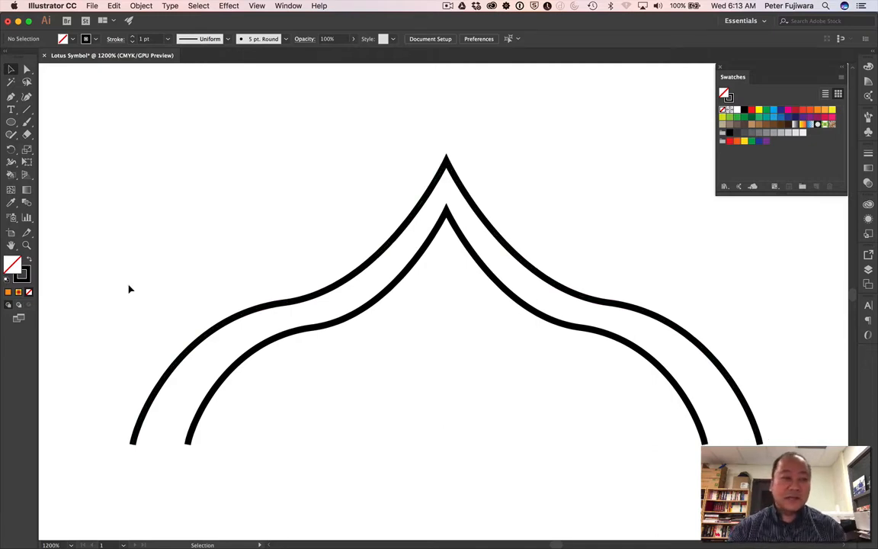
# Draw two horizontal line segments that bridge the lower ends of the outer and inner petal outlines on both sides
pyautogui.click(27, 110)
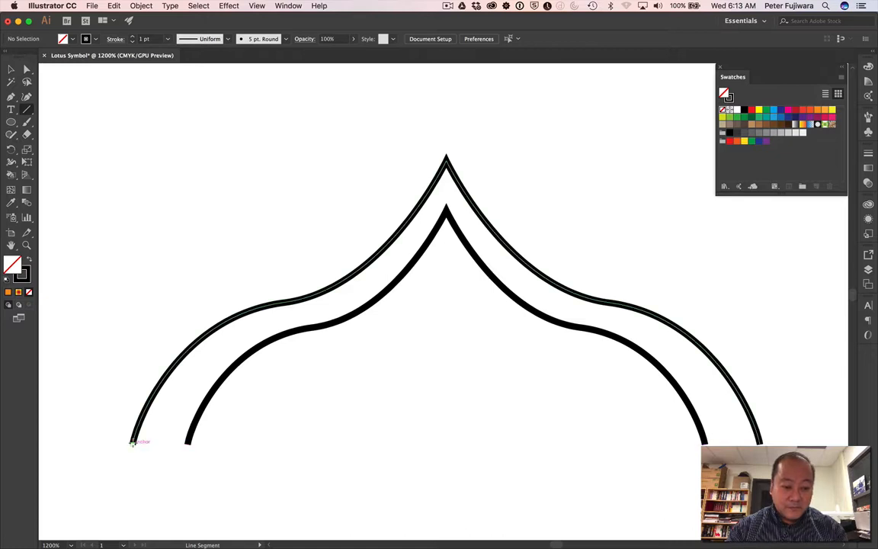
pyautogui.moveTo(132, 442); pyautogui.dragTo(188, 442)
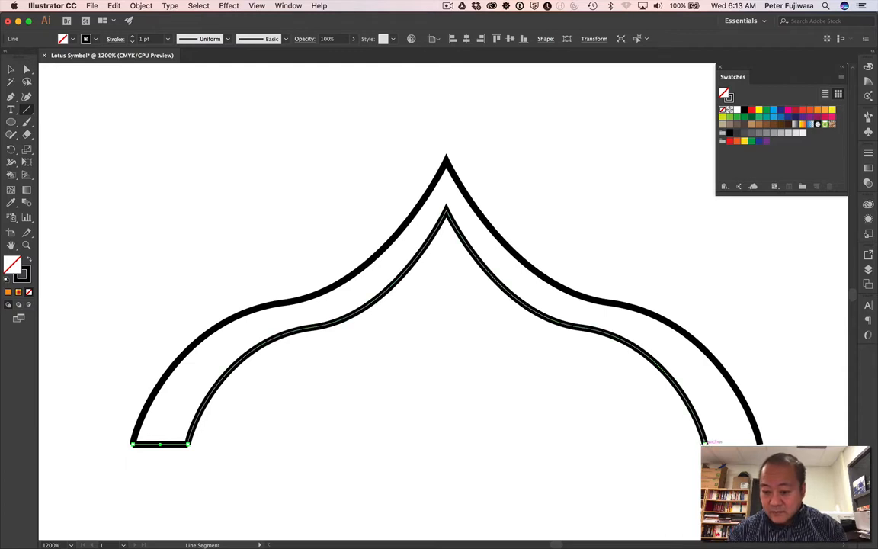
pyautogui.moveTo(705, 444); pyautogui.dragTo(759, 442)
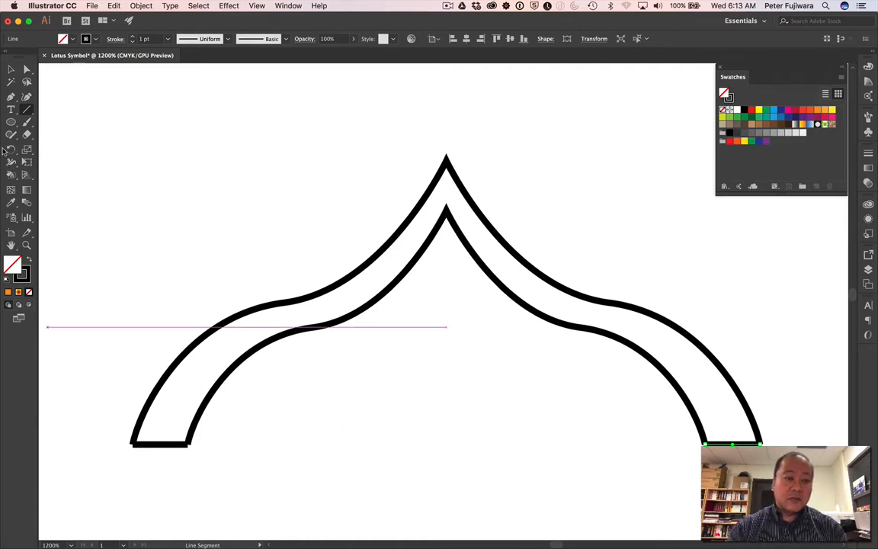
# Select the left bridging line together with both petal outlines and join them into one path
pyautogui.click(11, 69)
pyautogui.moveTo(109, 413); pyautogui.dragTo(230, 473)
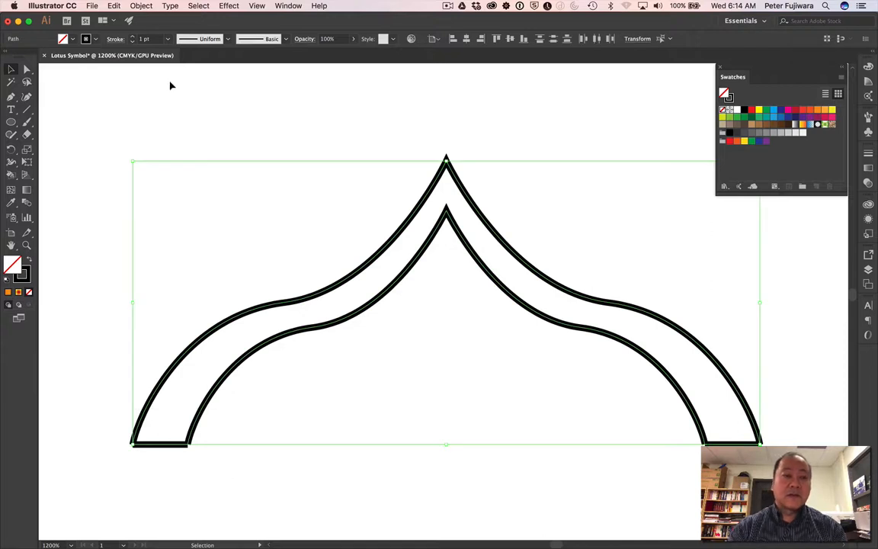
pyautogui.click(140, 5)
pyautogui.moveTo(191, 219)
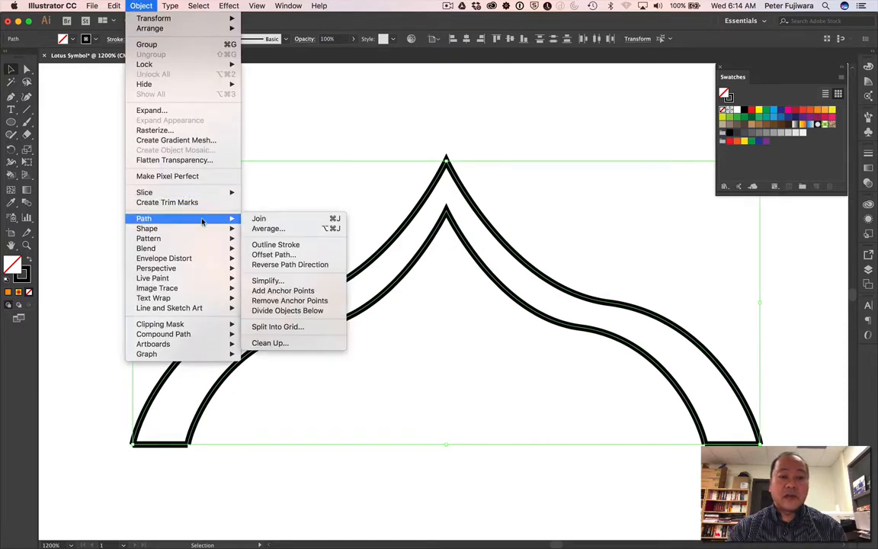
pyautogui.click(259, 219)
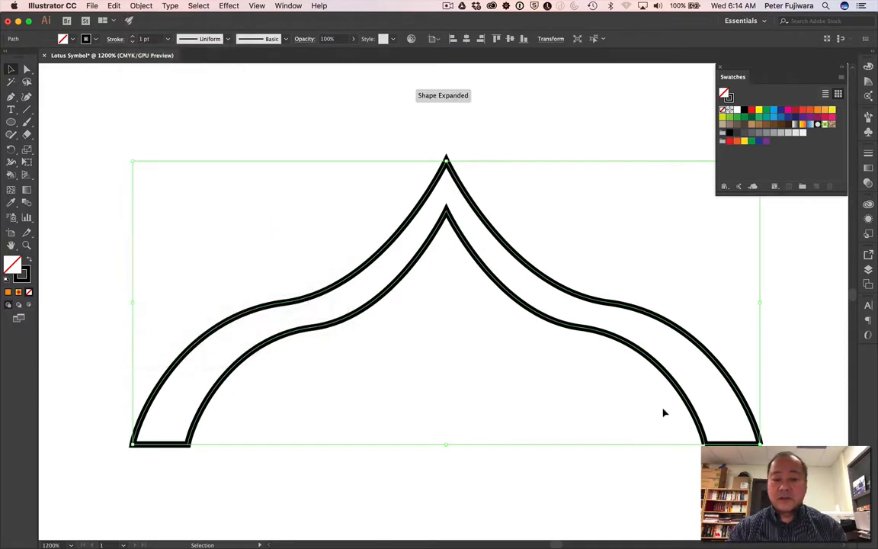
# Join the right bridging line to the petal path to close the band, and fill it with green
pyautogui.moveTo(665, 412); pyautogui.dragTo(780, 488)
pyautogui.click(141, 6)
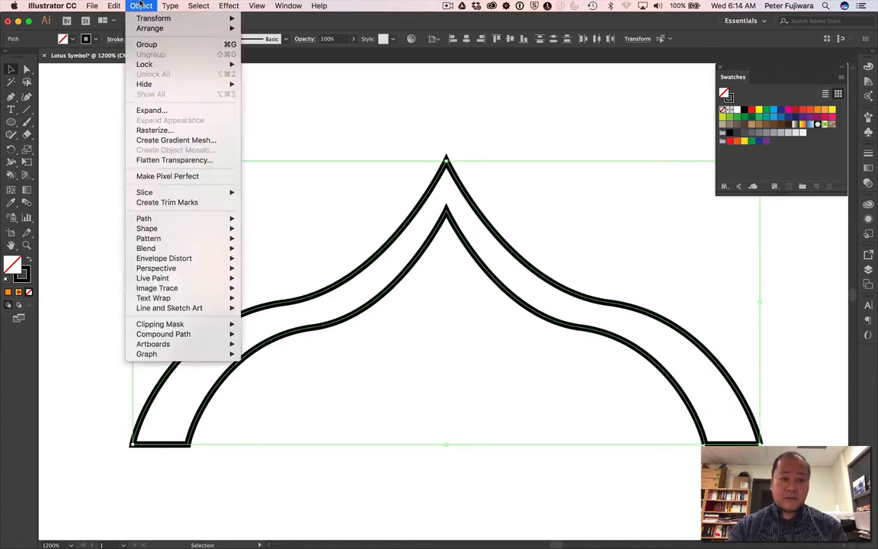
pyautogui.moveTo(186, 218)
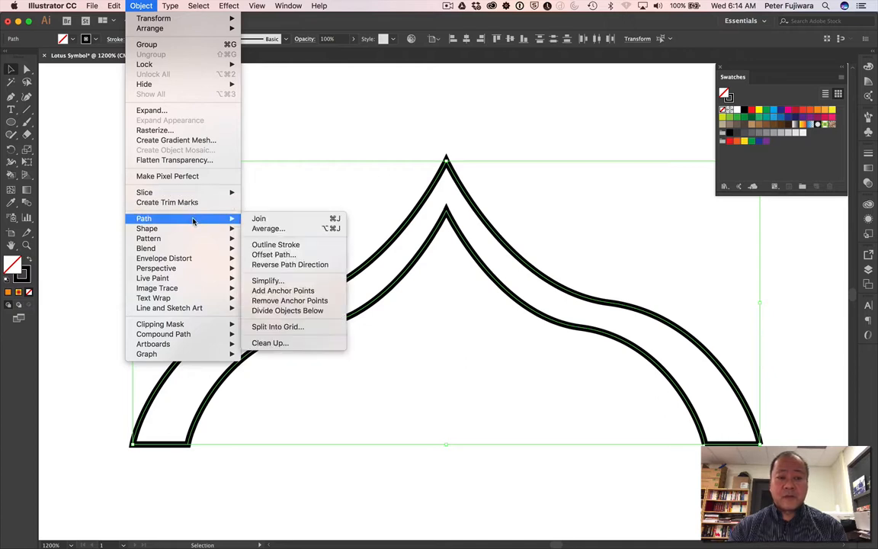
pyautogui.click(269, 219)
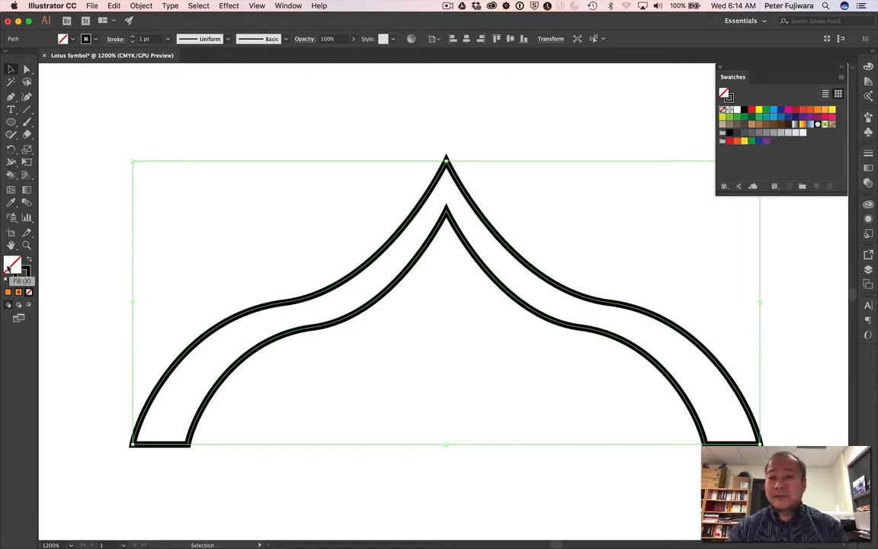
pyautogui.click(767, 112)
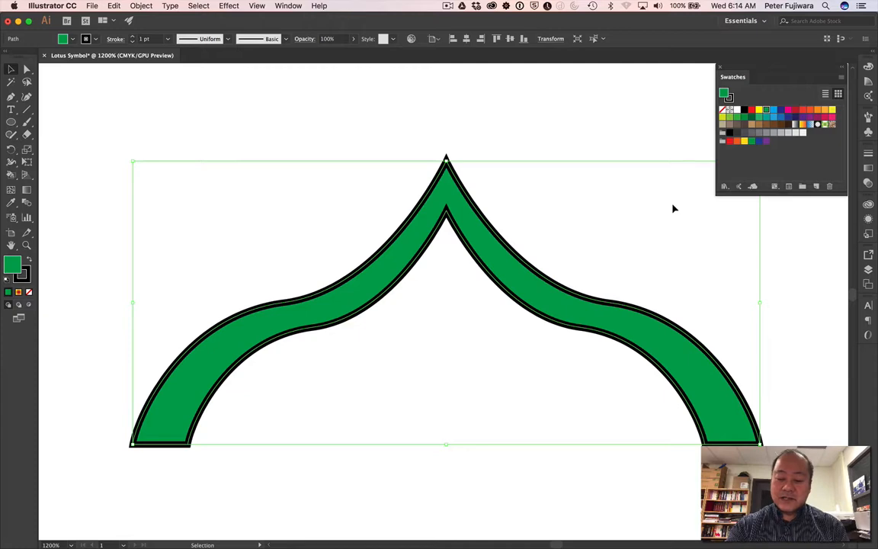
# Duplicate the green petal band by copying and pasting it
pyautogui.press('super+0')
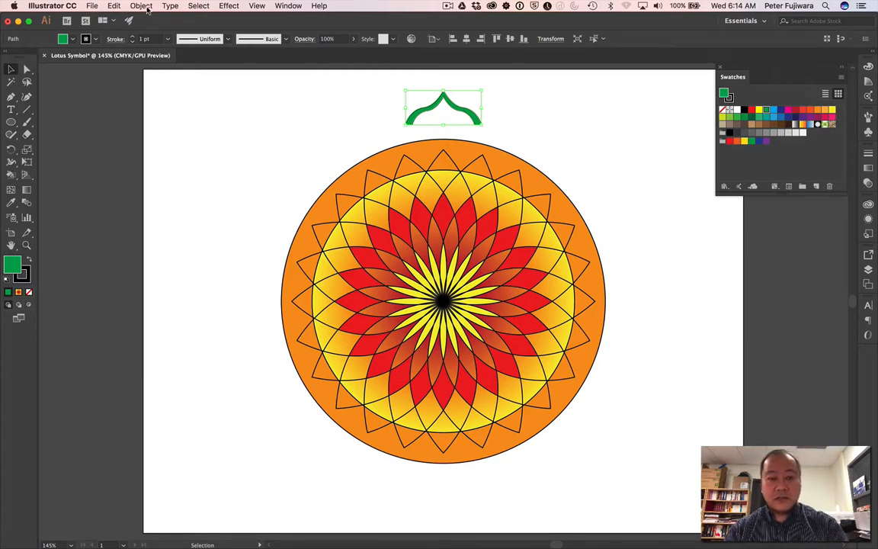
pyautogui.press('super+c')
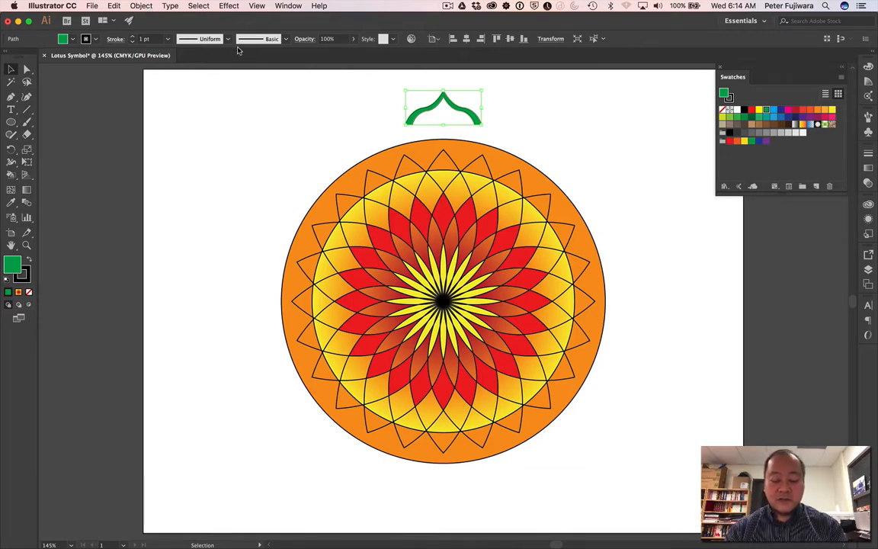
pyautogui.press('z')
pyautogui.moveTo(367, 80); pyautogui.dragTo(594, 276)
pyautogui.press('v')
pyautogui.hscroll(5, 729, 310)
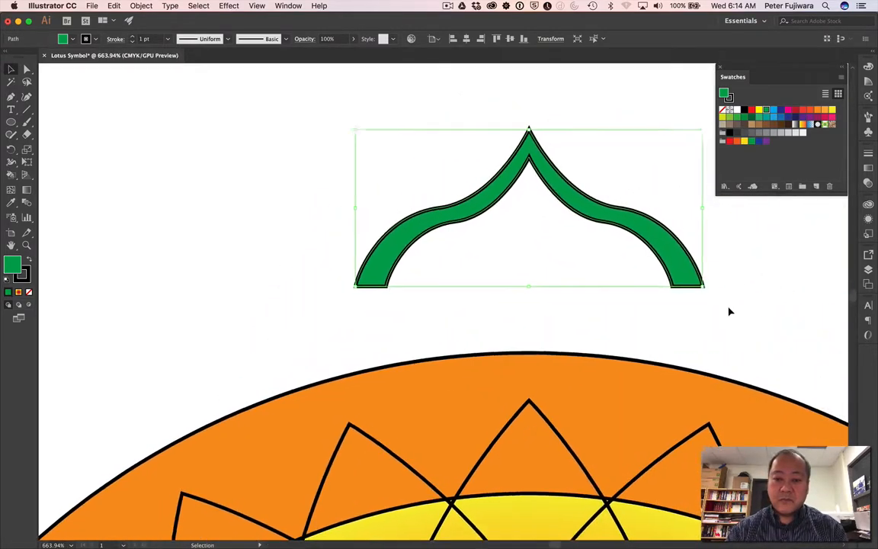
pyautogui.hscroll(1, 728, 311)
pyautogui.press('super+c')
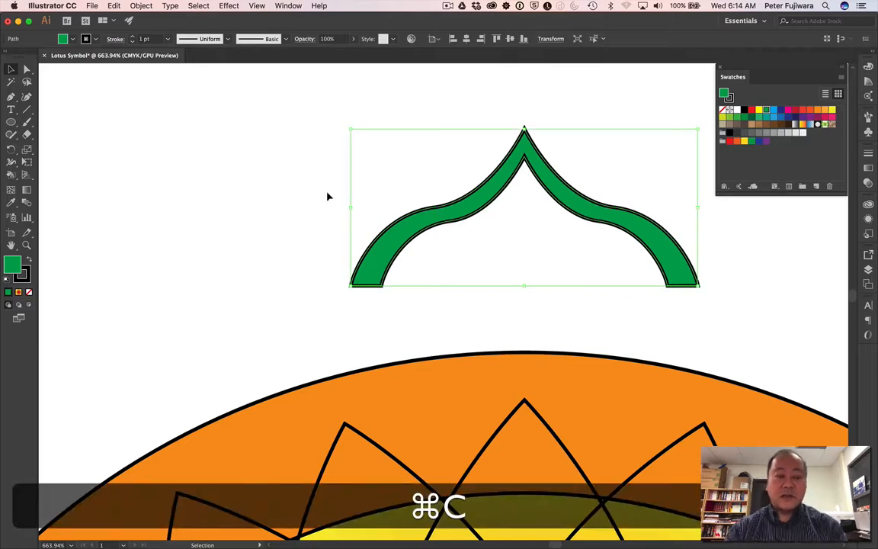
pyautogui.press('super+v')
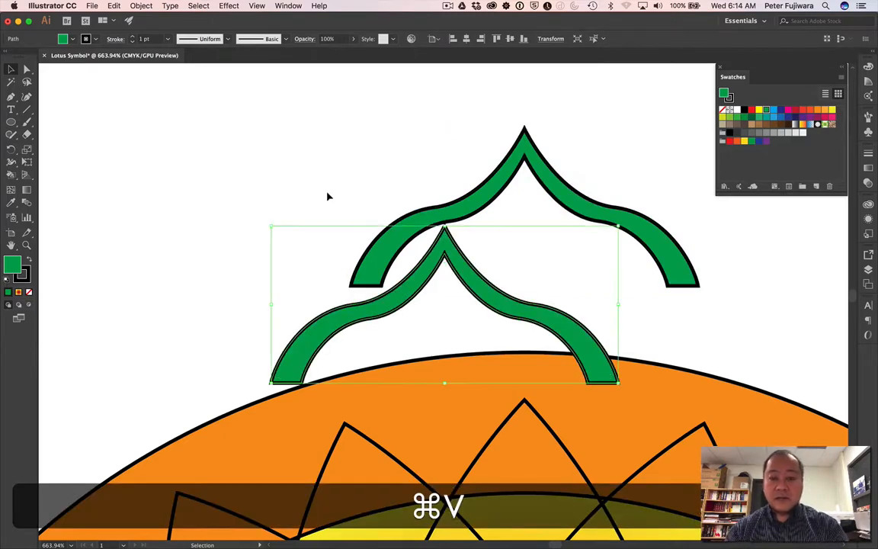
# Reflect the pasted green petal across the horizontal axis so its tip points down
pyautogui.click(141, 6)
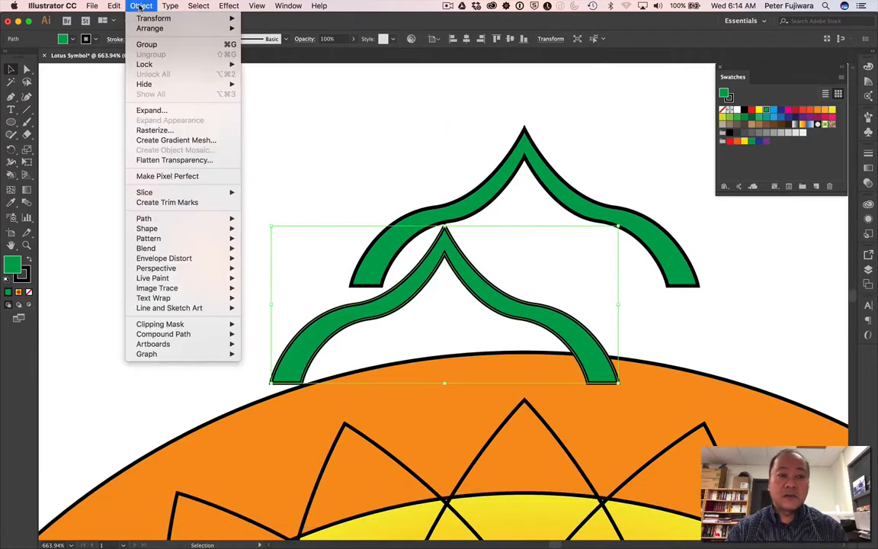
pyautogui.moveTo(139, 18)
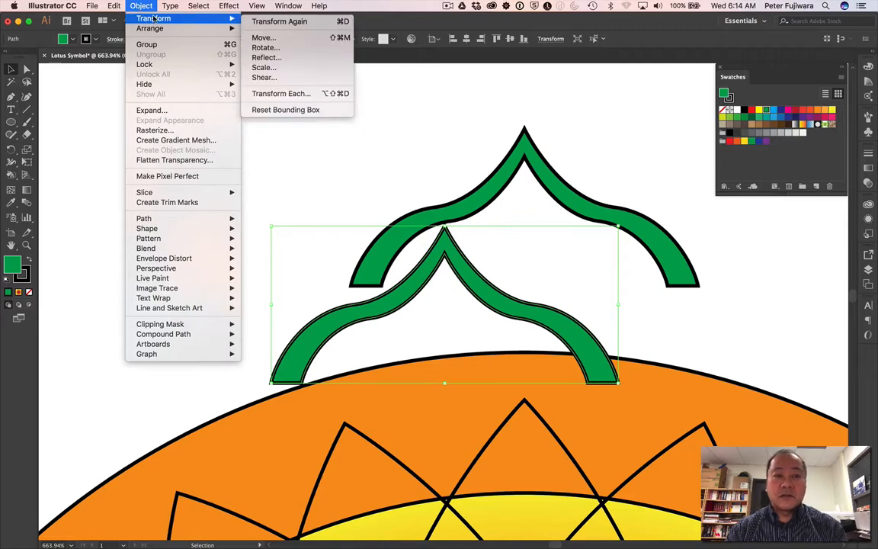
pyautogui.click(286, 59)
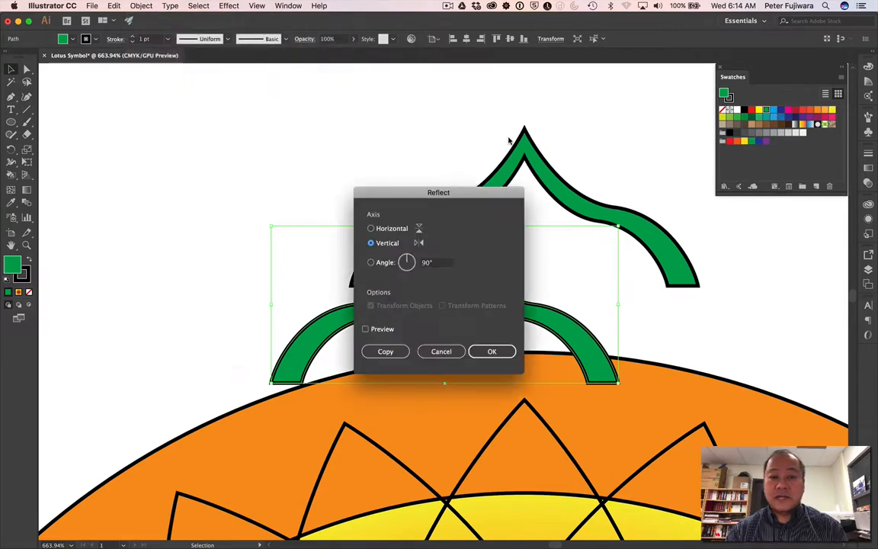
pyautogui.click(402, 228)
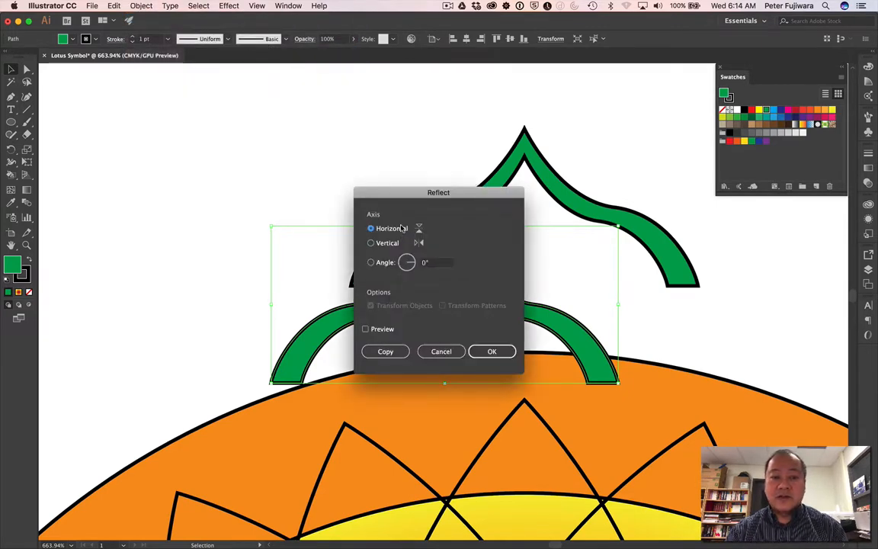
pyautogui.click(493, 351)
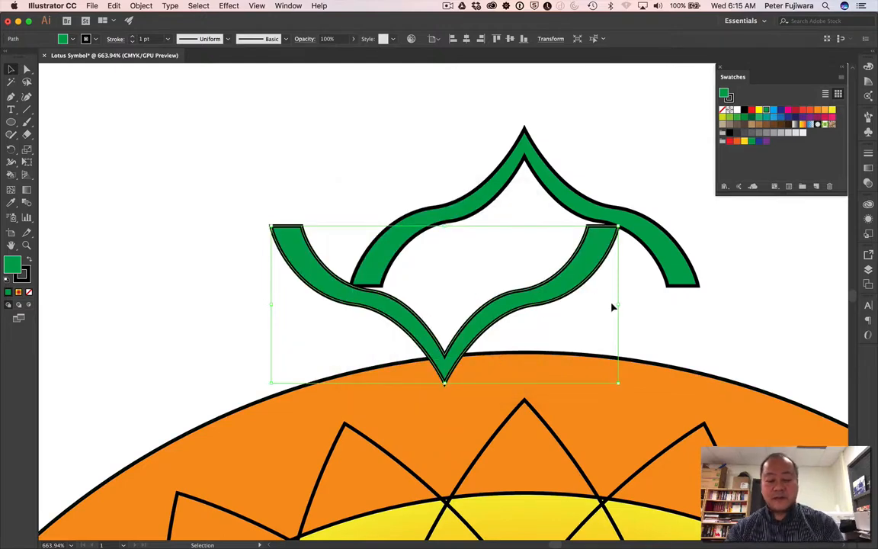
# Select both green petal bands together with the Live Paint flower and the background circle
pyautogui.press('super+0')
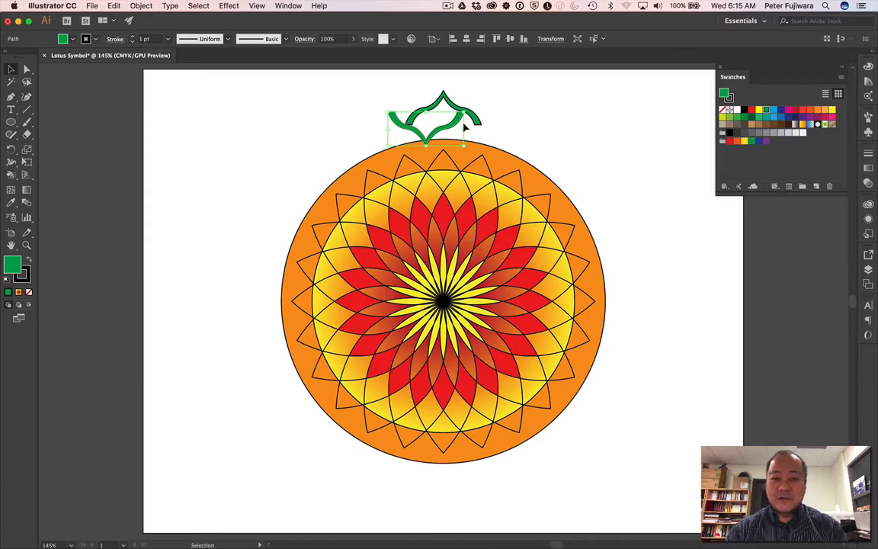
pyautogui.keyDown('shift'); pyautogui.click(446, 204); pyautogui.keyUp('shift')
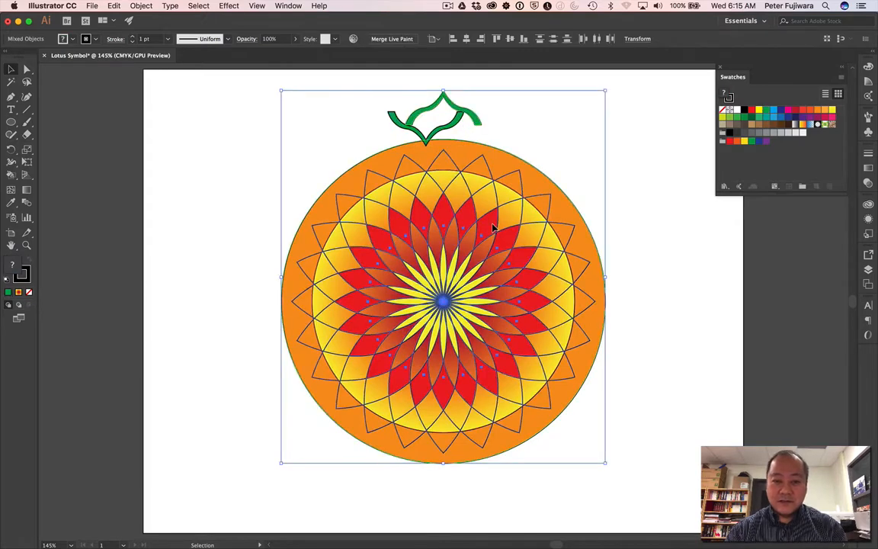
pyautogui.click(405, 127)
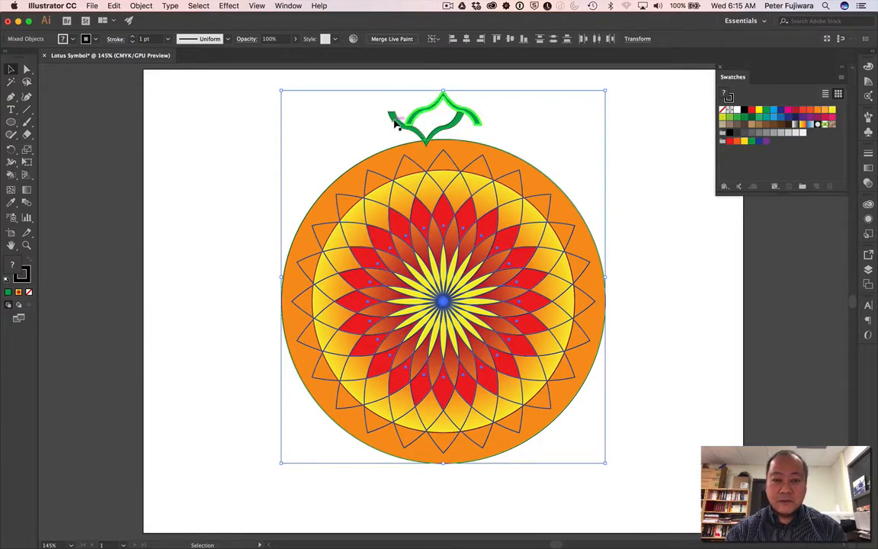
pyautogui.click(396, 122)
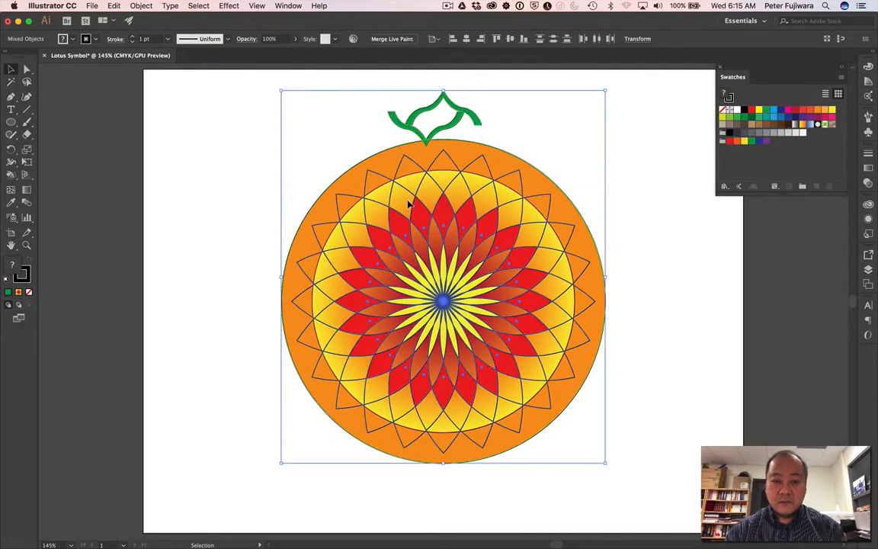
pyautogui.keyDown('shift'); pyautogui.click(372, 185); pyautogui.keyUp('shift')
# Try to reposition the selection by its inverted petal, and undo the attempts
pyautogui.click(440, 129)
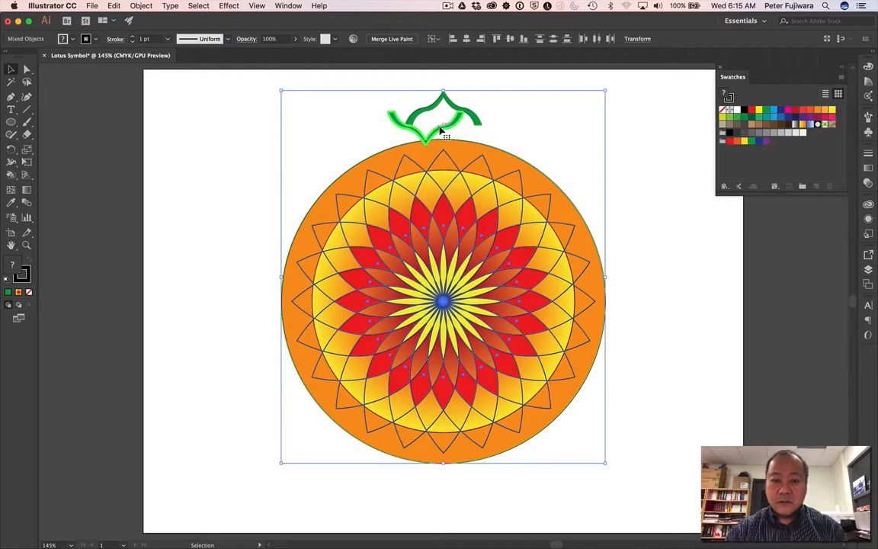
pyautogui.moveTo(442, 131); pyautogui.dragTo(471, 202)
pyautogui.press('super+z')
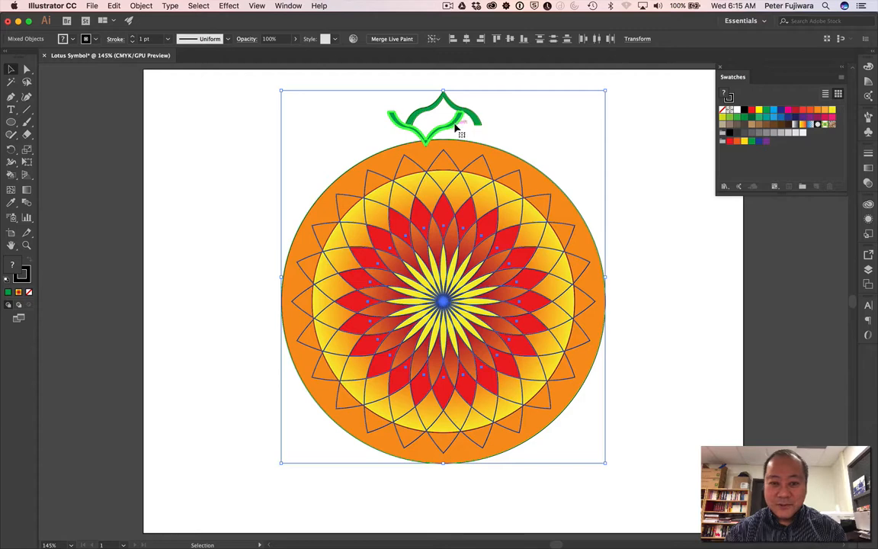
pyautogui.moveTo(456, 128)
pyautogui.mouseDown()
pyautogui.moveTo(462, 150)
pyautogui.moveTo(457, 137)
pyautogui.mouseUp()
pyautogui.press('super+z')
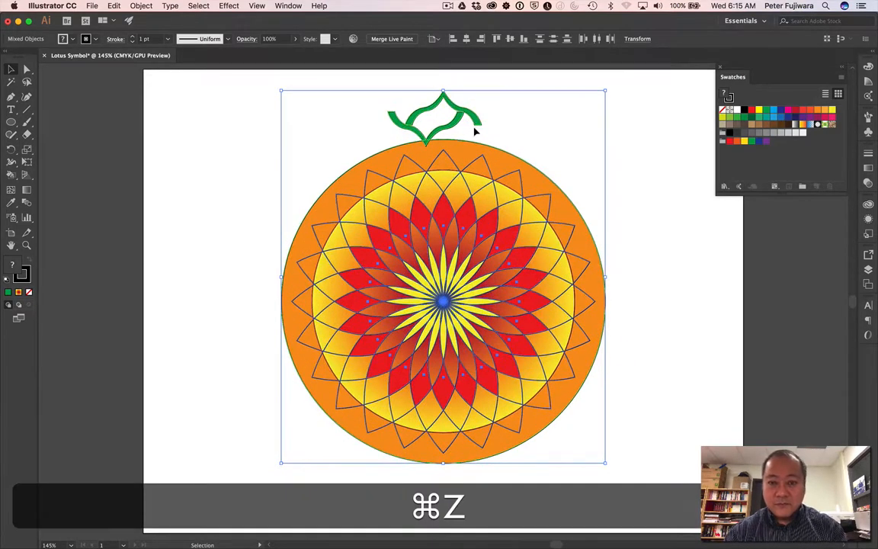
# Move the inverted green petal to the lower edge of the orange circle and nudge it right into line with the upper petal
pyautogui.click(465, 131)
pyautogui.click(458, 128)
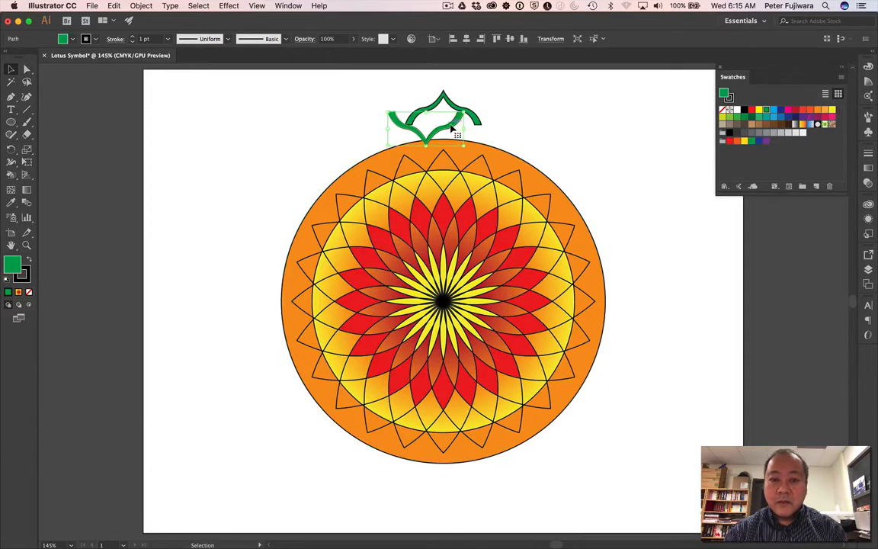
pyautogui.moveTo(457, 129); pyautogui.dragTo(463, 473)
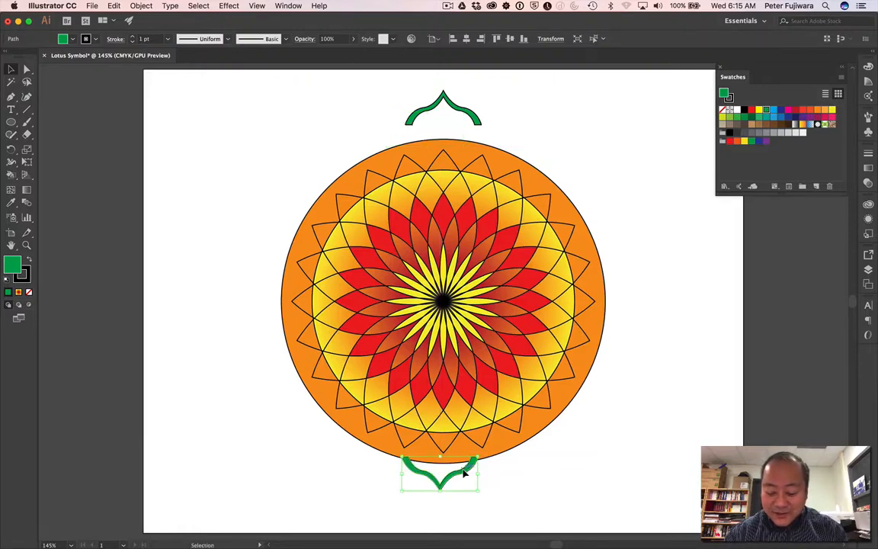
pyautogui.press('Right')
pyautogui.press('Right')
pyautogui.press('Right')
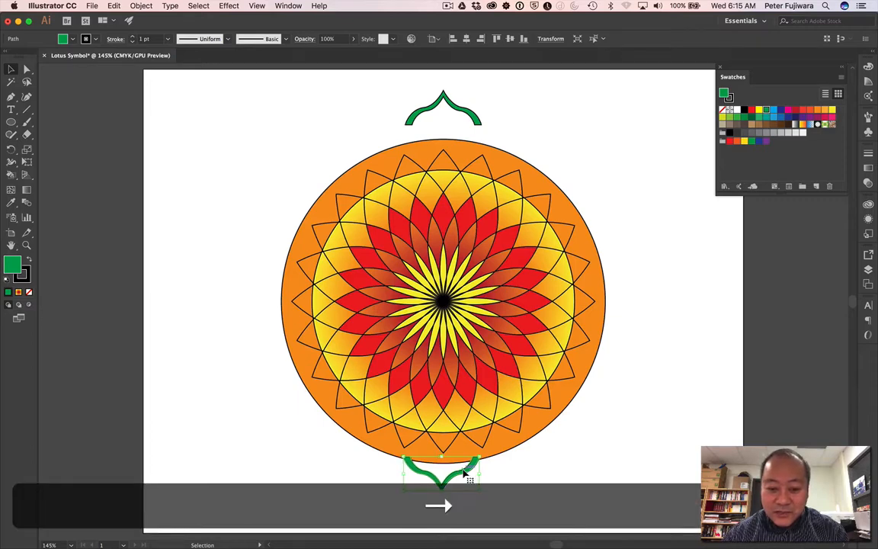
pyautogui.press('Right')
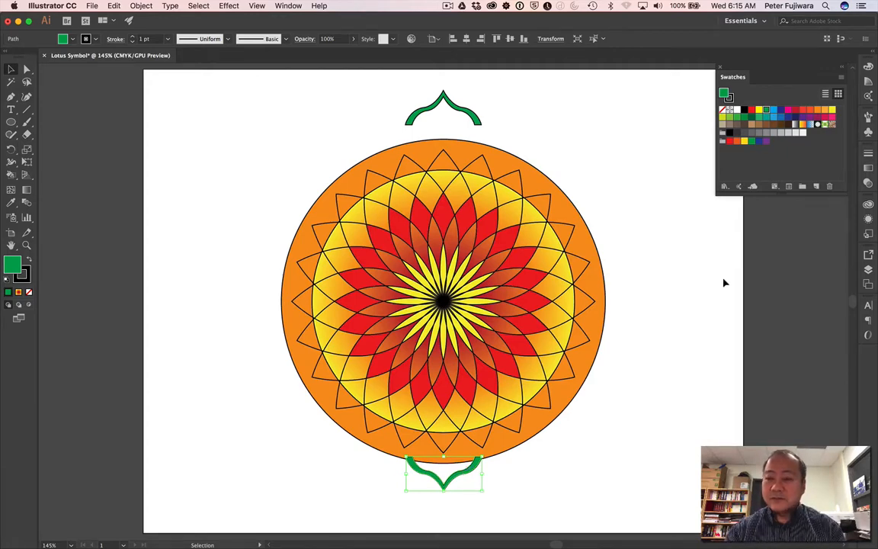
# Transfer both green petals by cut and paste onto a new layer placed beneath Layer 3
pyautogui.keyDown('shift'); pyautogui.click(473, 118); pyautogui.keyUp('shift')
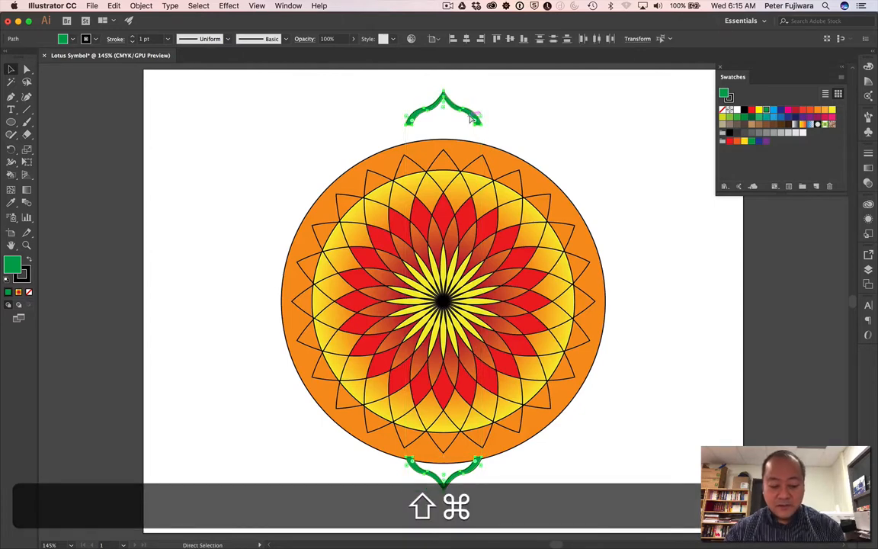
pyautogui.press('super+x')
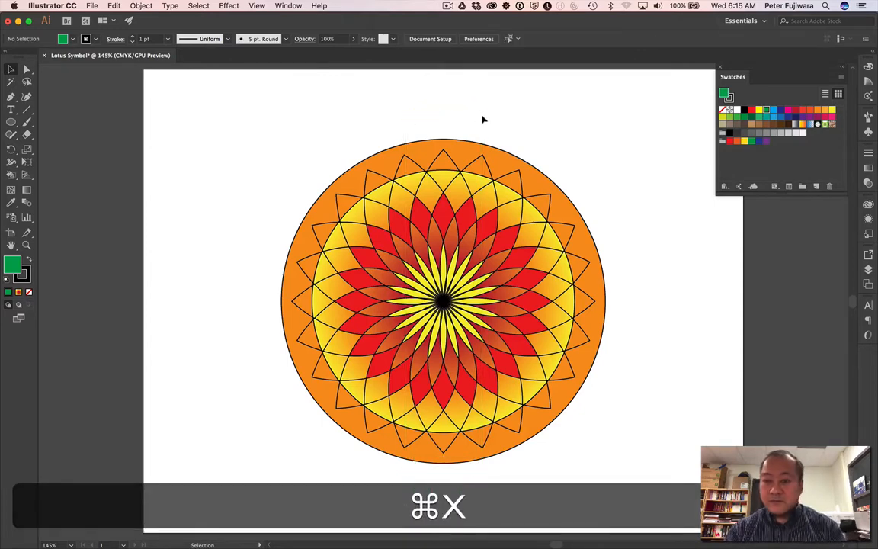
pyautogui.click(868, 271)
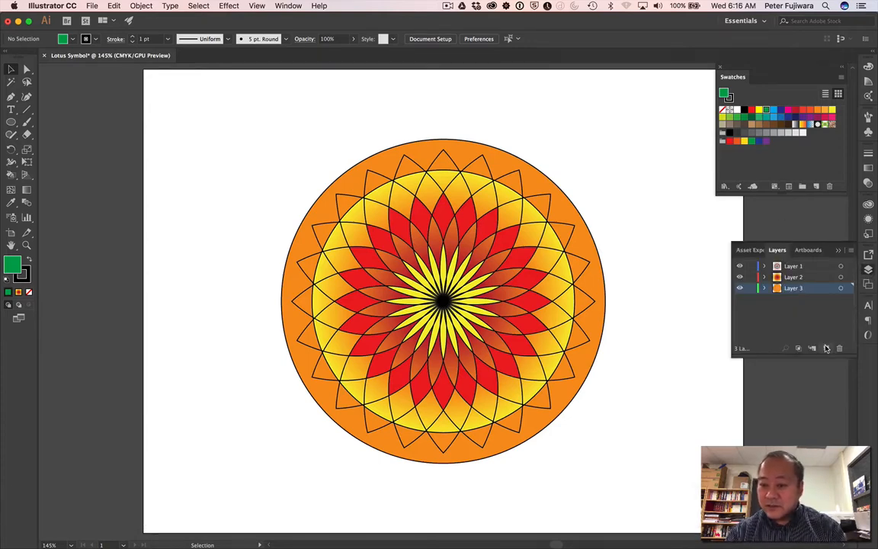
pyautogui.press('super+l')
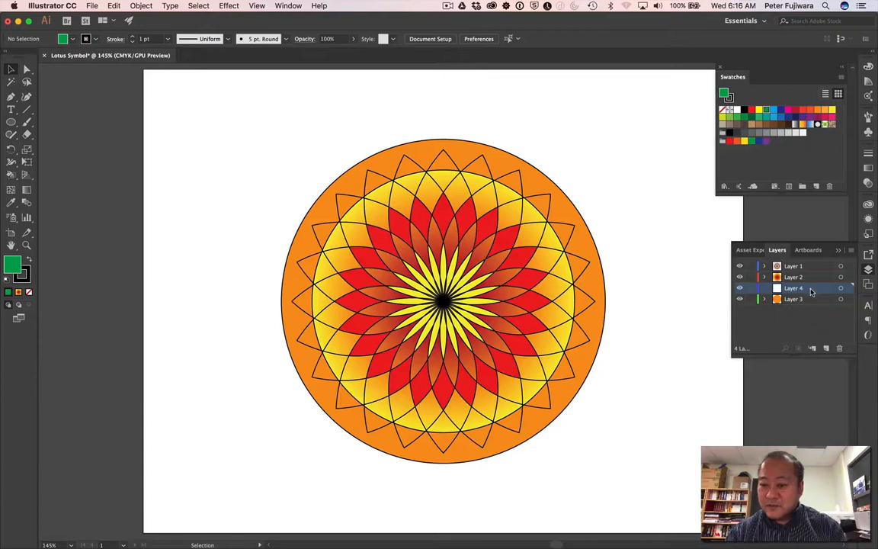
pyautogui.moveTo(812, 292); pyautogui.dragTo(811, 310)
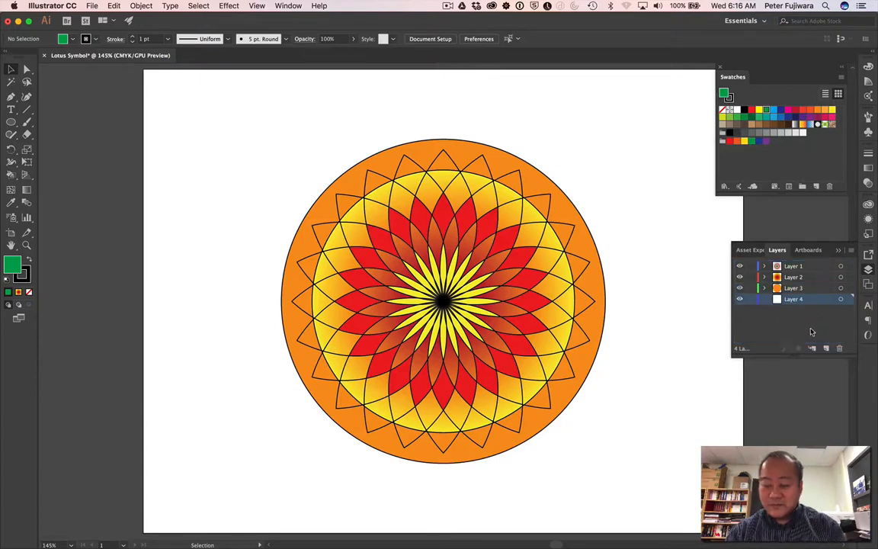
pyautogui.press('super+v')
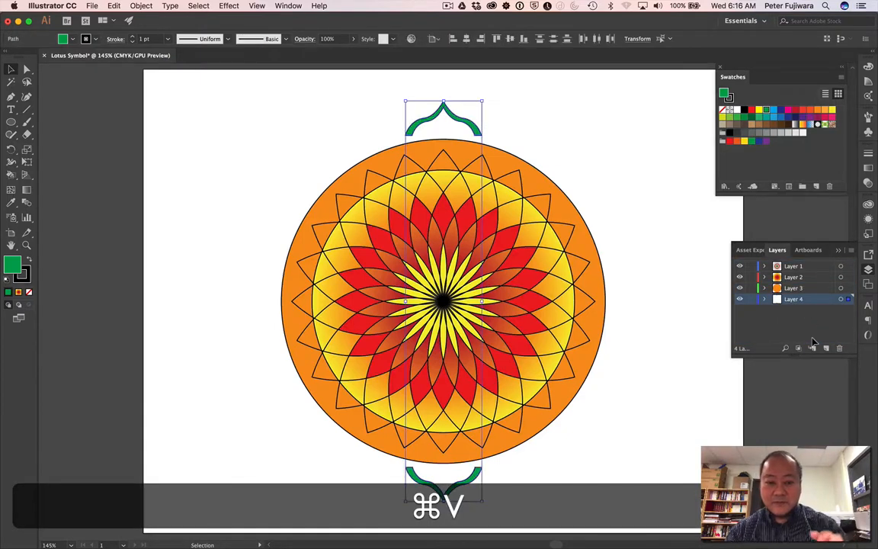
pyautogui.click(504, 126)
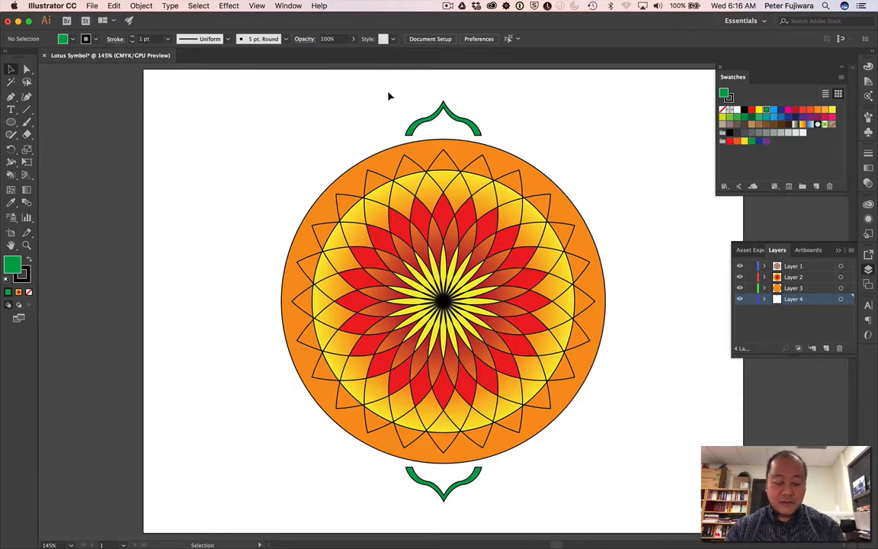
# Lower the upright green petal until its ends tuck behind the upper edge of the orange circle
pyautogui.moveTo(388, 91); pyautogui.dragTo(568, 294)
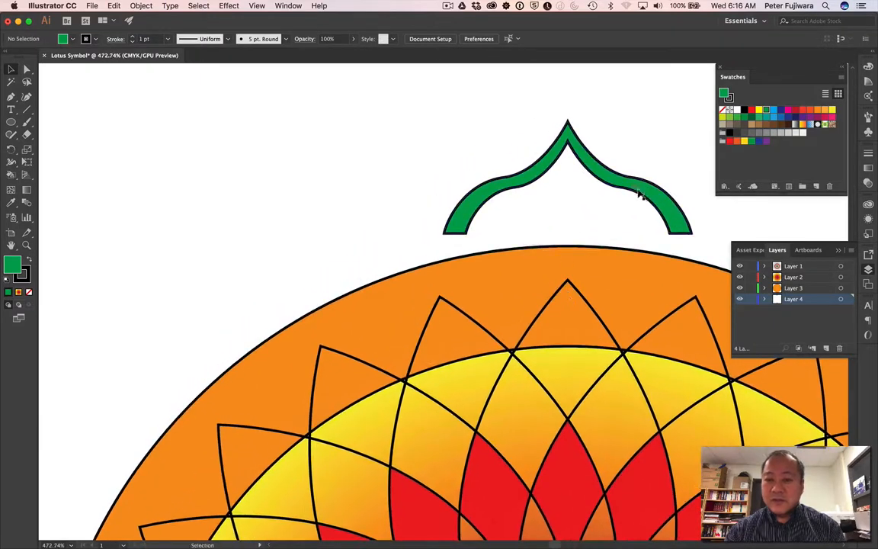
pyautogui.moveTo(635, 195); pyautogui.dragTo(638, 223)
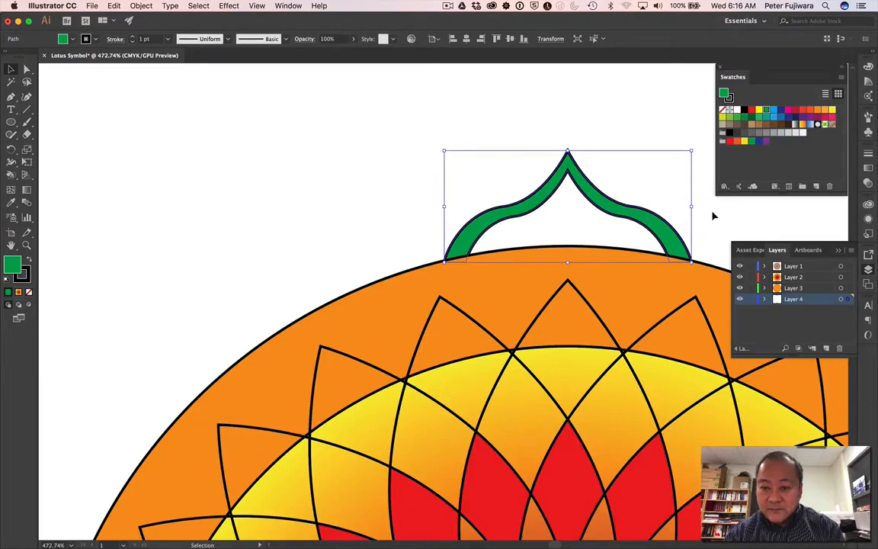
pyautogui.click(713, 216)
# Raise the inverted green petal until its ends tuck behind the lower edge of the orange circle
pyautogui.scroll(-10, 660, 388)
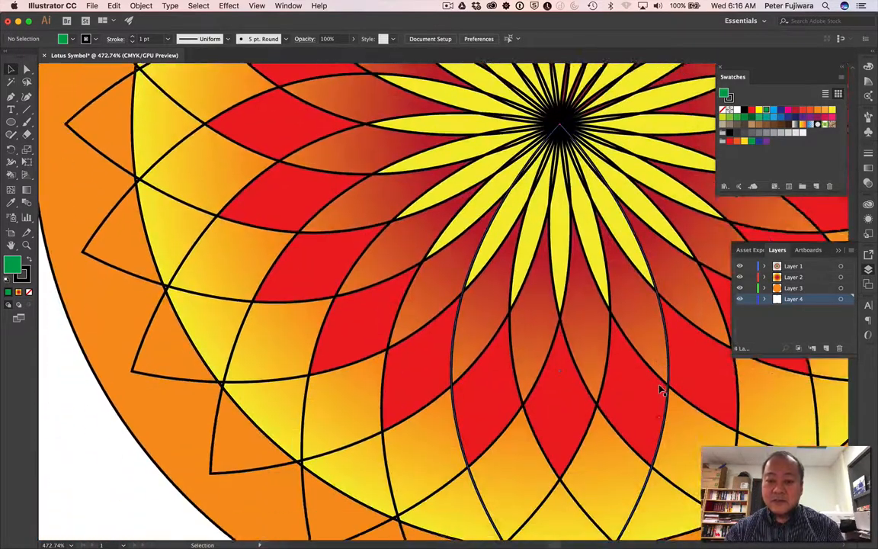
pyautogui.scroll(-10, 660, 388)
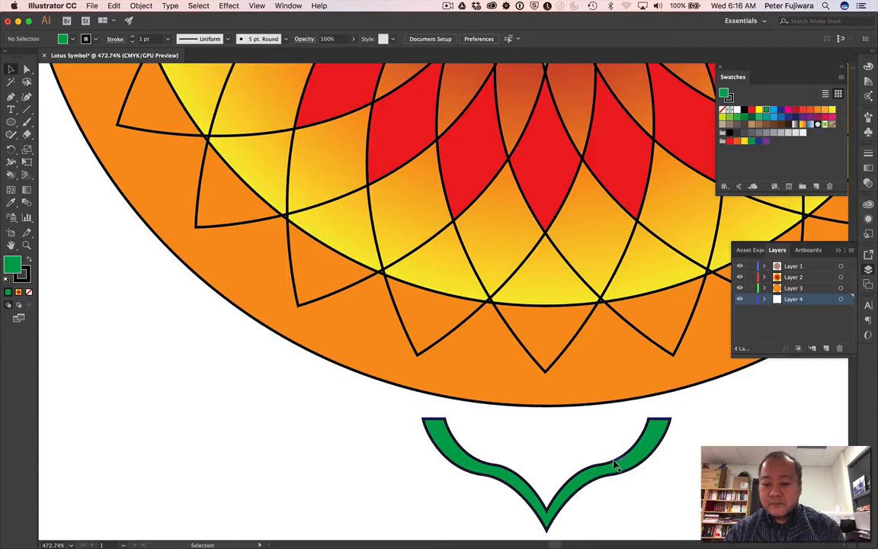
pyautogui.moveTo(615, 462); pyautogui.dragTo(614, 435)
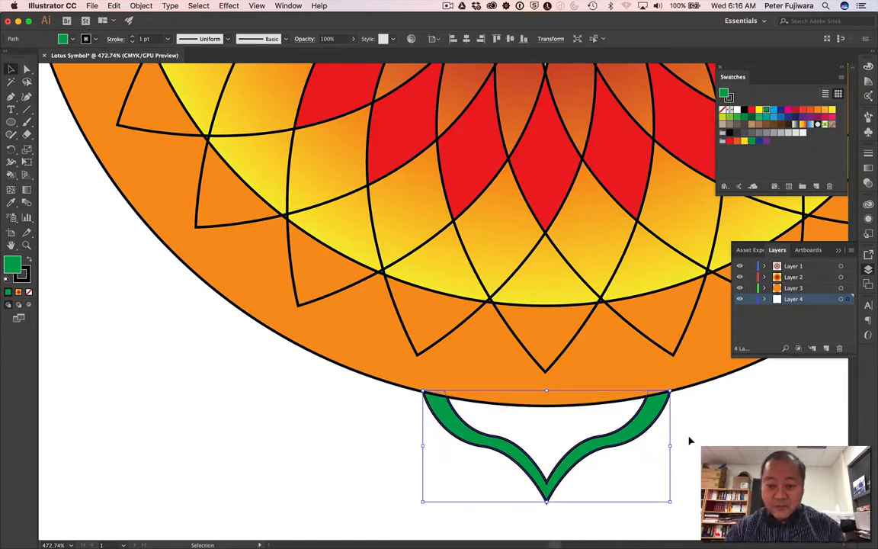
# Group the upper and lower green petals into one object
pyautogui.press('super')
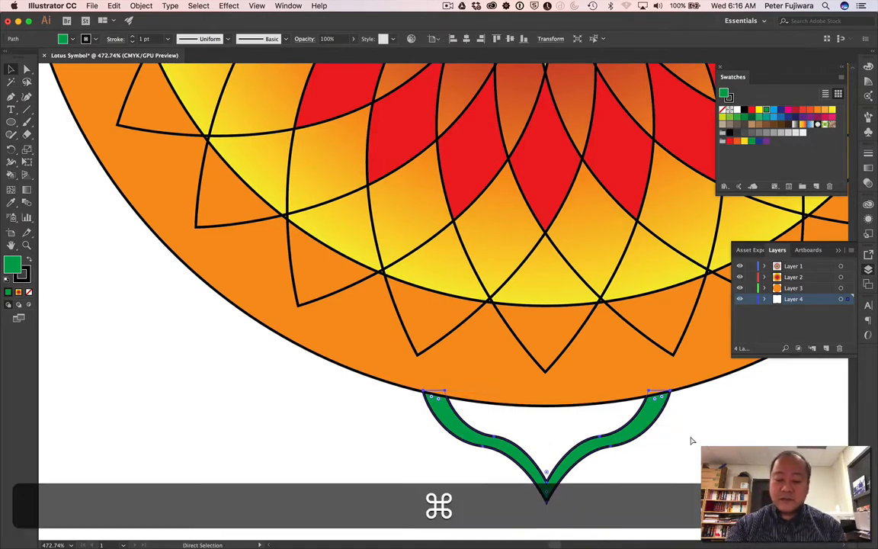
pyautogui.press('super+0')
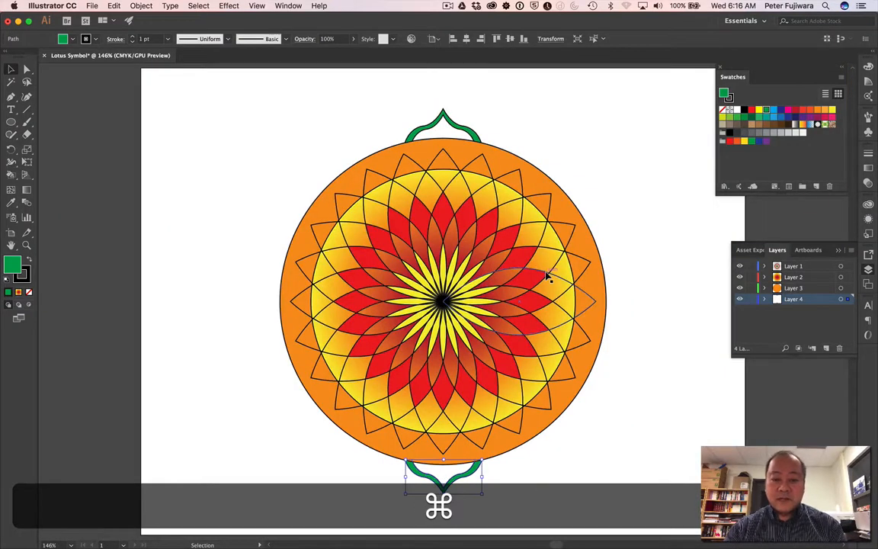
pyautogui.press('shift')
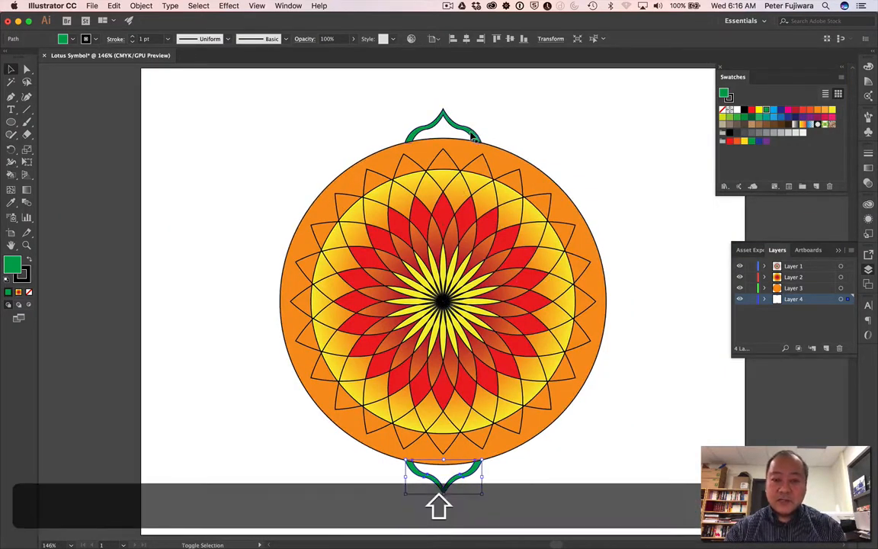
pyautogui.keyDown('shift'); pyautogui.click(471, 134); pyautogui.keyUp('shift')
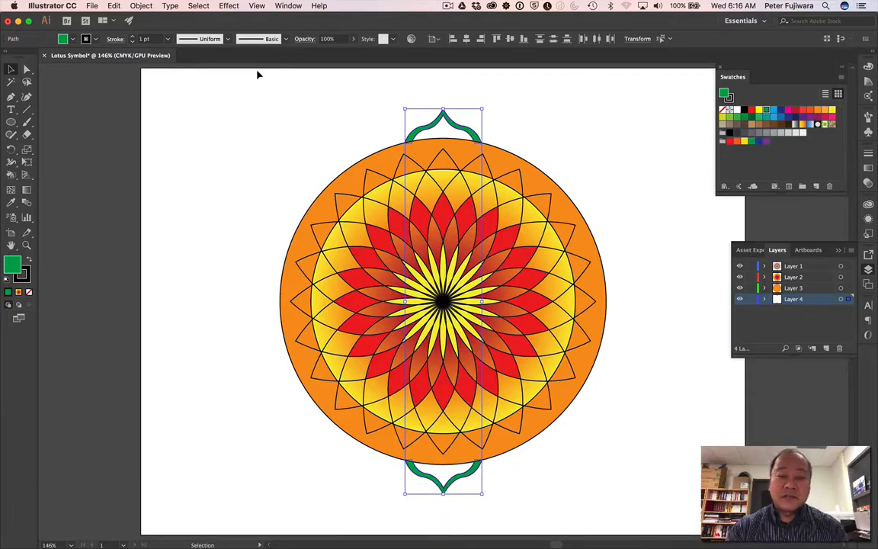
pyautogui.click(140, 6)
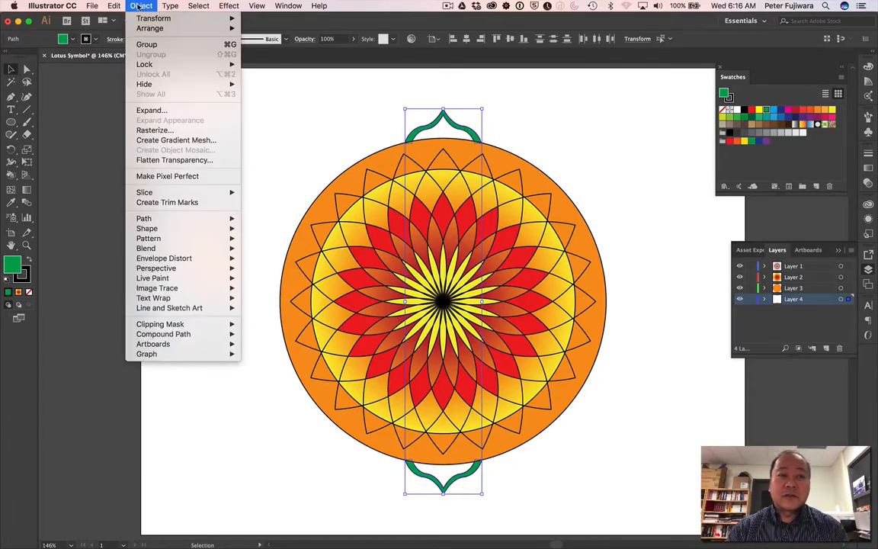
pyautogui.click(148, 44)
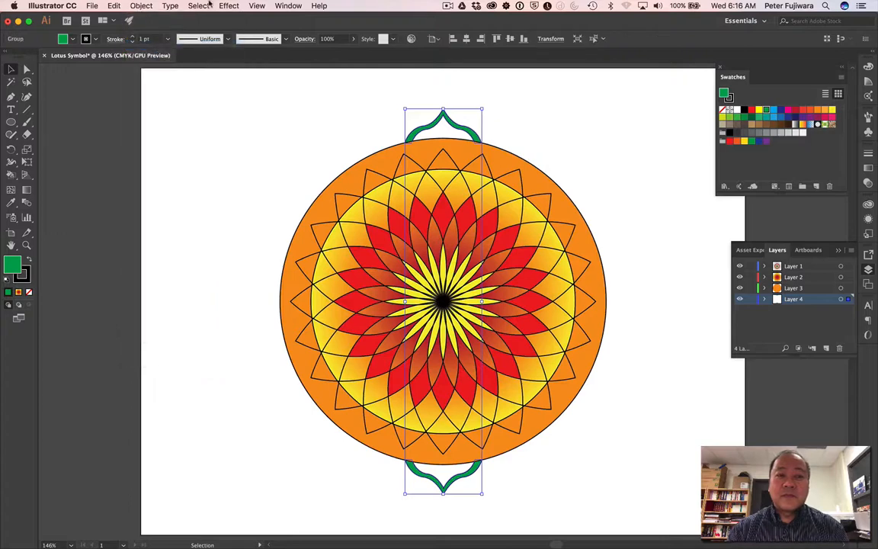
# Start a Transform effect on the petal group with Preview enabled and a rotation angle of 15°
pyautogui.click(228, 6)
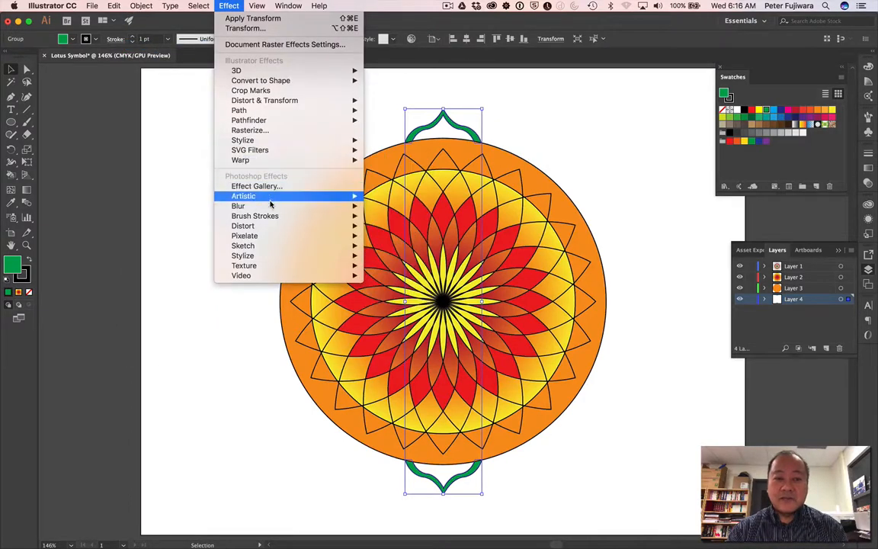
pyautogui.moveTo(274, 101)
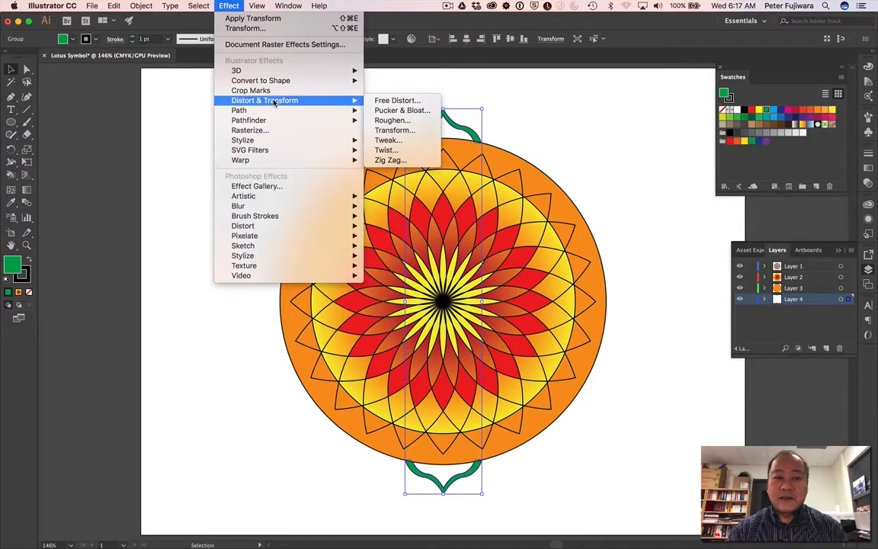
pyautogui.click(395, 130)
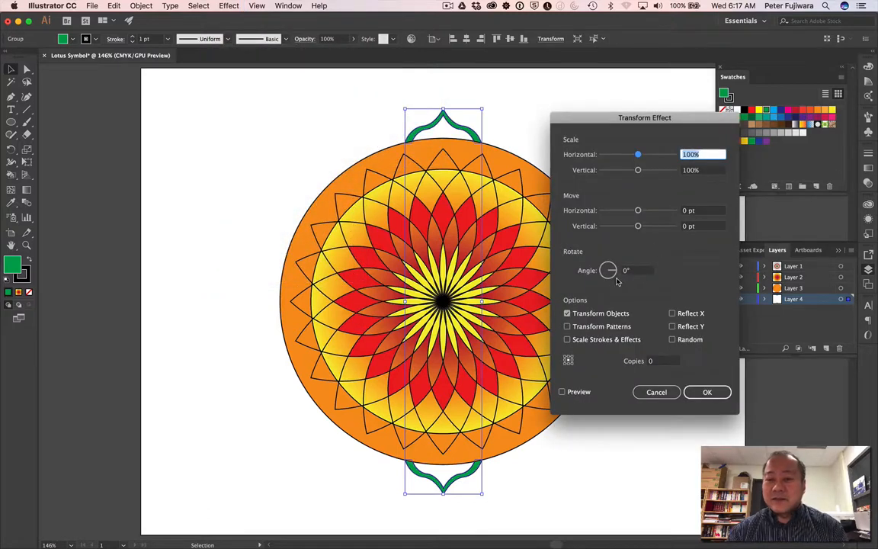
pyautogui.click(561, 393)
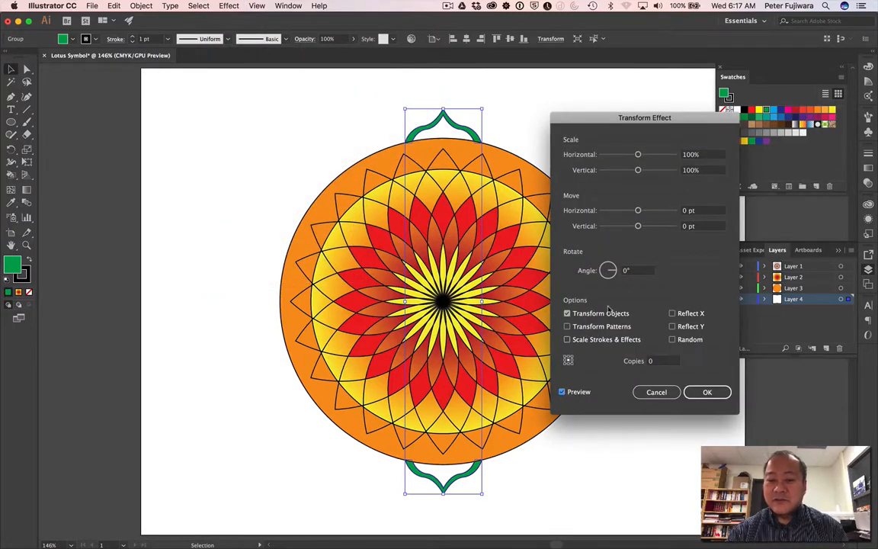
pyautogui.doubleClick(629, 270)
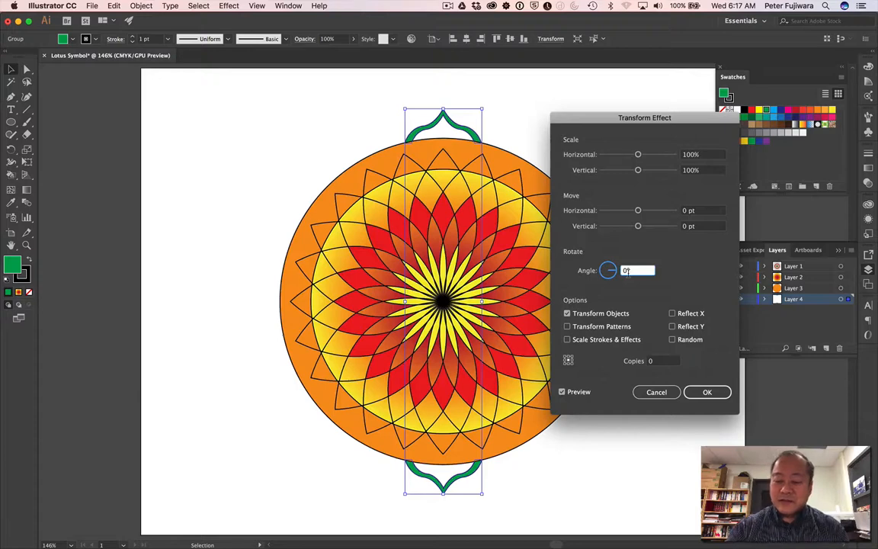
pyautogui.press('BackSpace')
pyautogui.write('15')
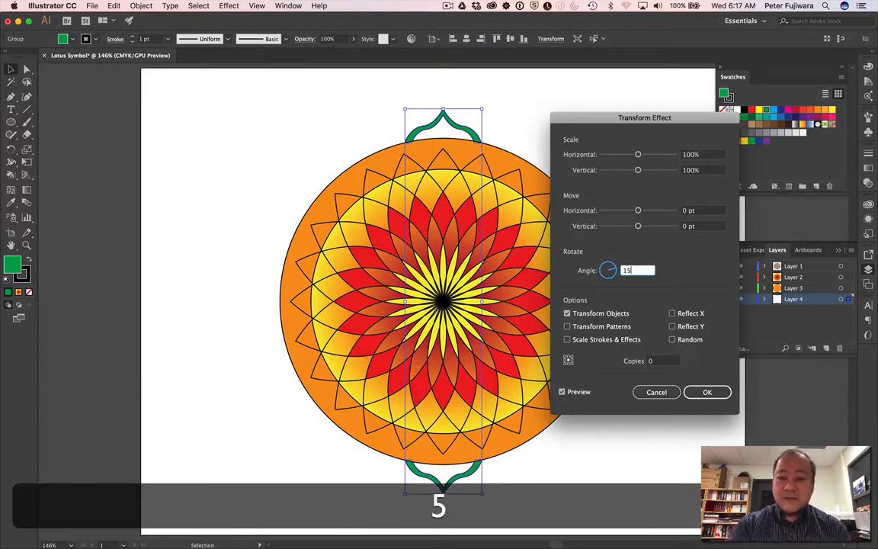
# Set the Transform effect to 11 copies and apply it to ring the circle with green petals
pyautogui.click(655, 361)
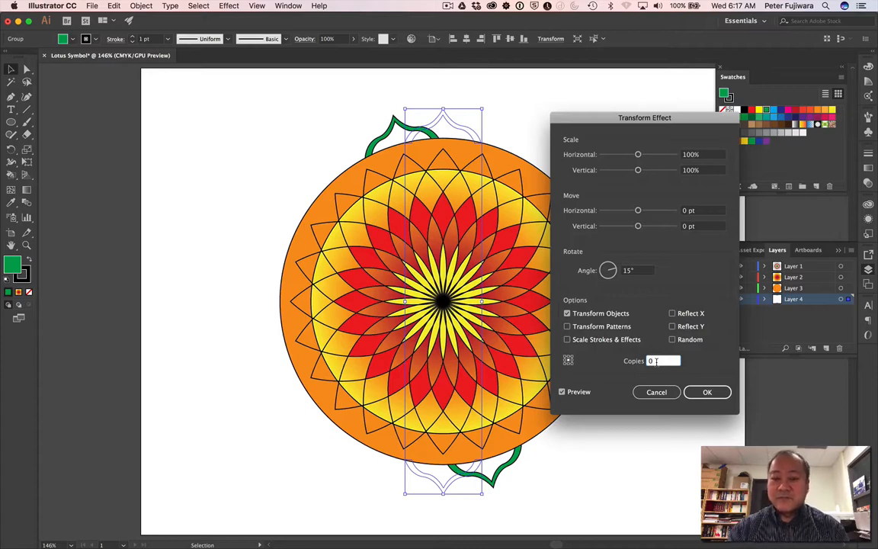
pyautogui.press('Up')
pyautogui.press('Up')
pyautogui.press('Up')
pyautogui.press('Up')
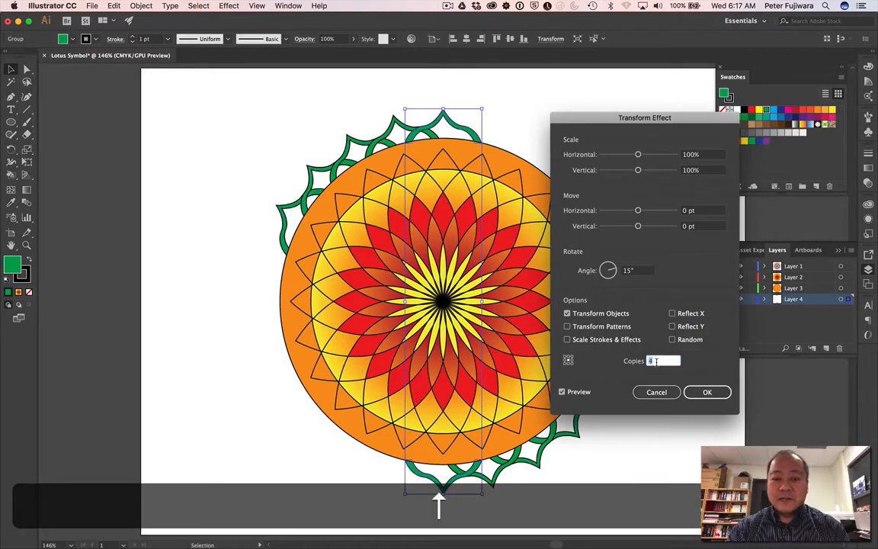
pyautogui.press('Up')
pyautogui.press('Up')
pyautogui.press('Up')
pyautogui.press('Up')
pyautogui.press('Up')
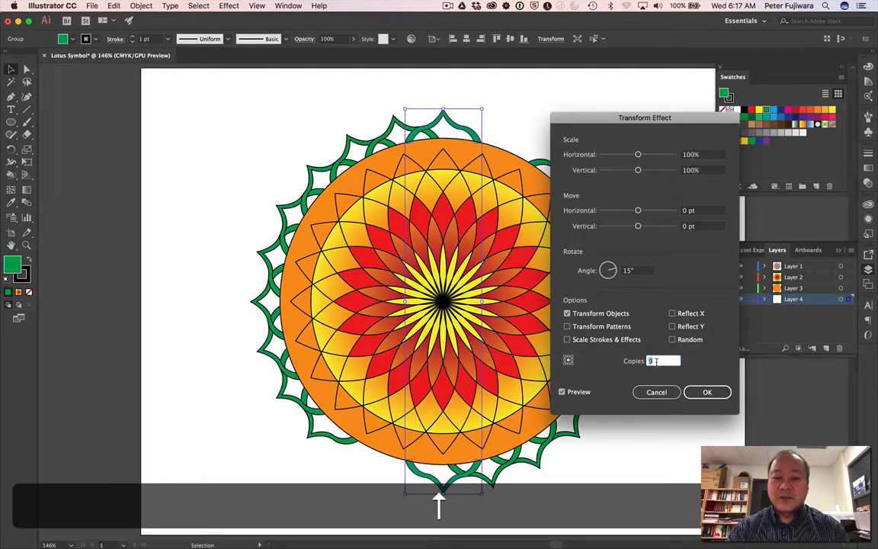
pyautogui.press('Up')
pyautogui.press('Up')
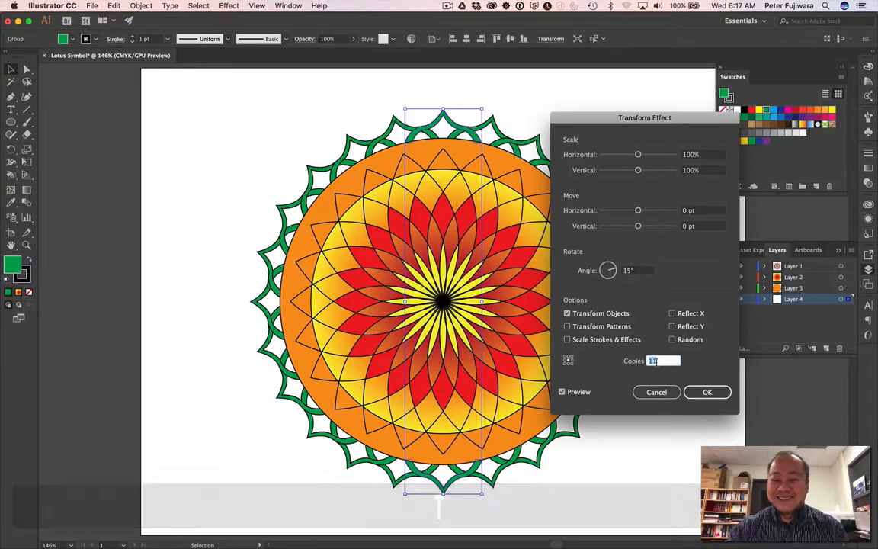
pyautogui.click(707, 392)
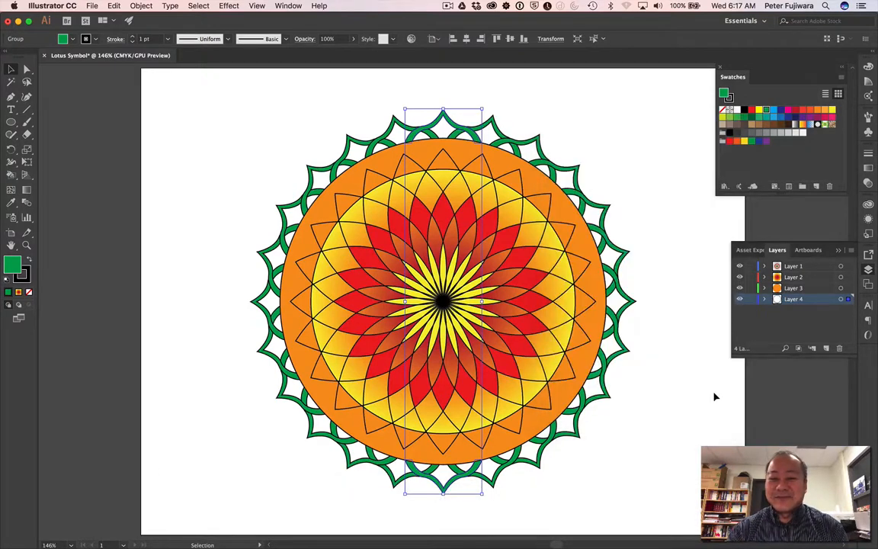